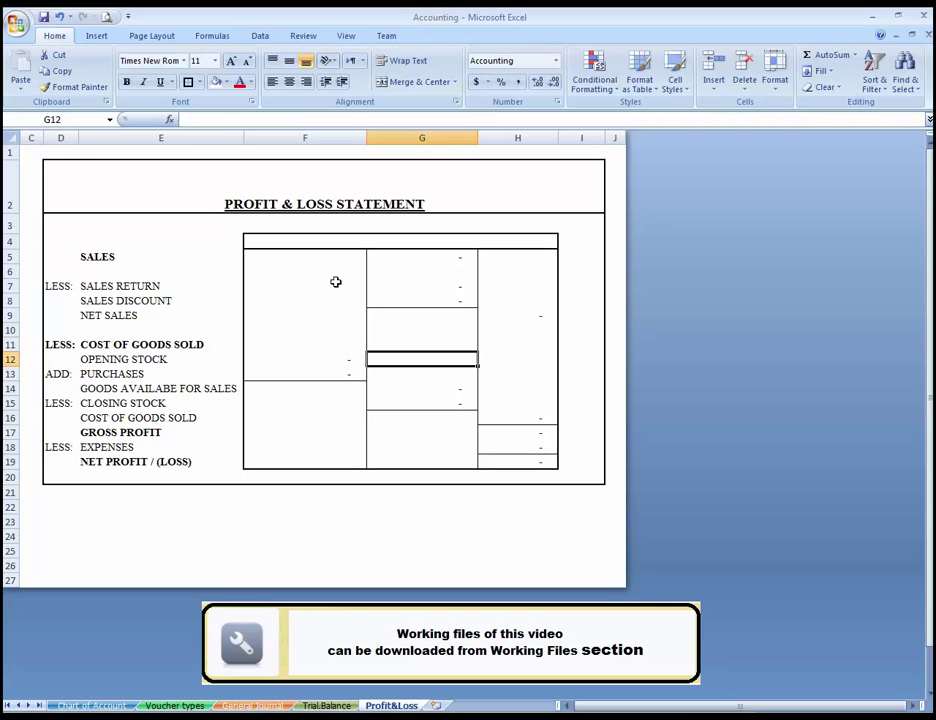
Step: Middle-align the PROFIT & LOSS STATEMENT title in D2 and fill it light orange
{"action": "key", "text": "Left"}
{"action": "key", "text": "Up"}
{"action": "key", "text": "Up"}
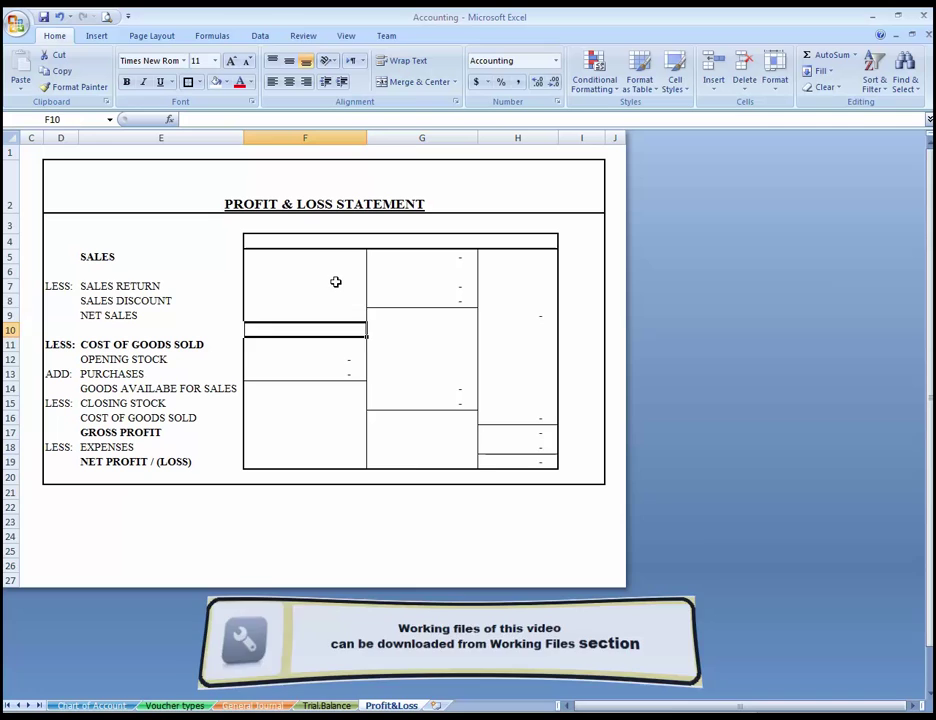
{"action": "key", "text": "Up"}
{"action": "key", "text": "Up"}
{"action": "key", "text": "Up"}
{"action": "key", "text": "Up"}
{"action": "key", "text": "Up"}
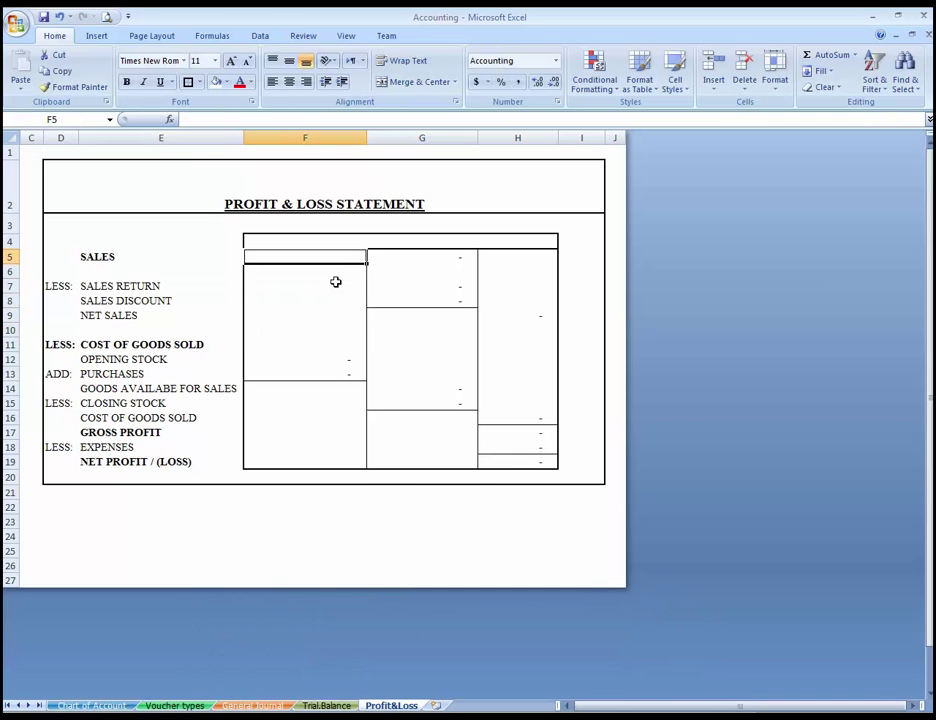
{"action": "left_click", "coordinate": [382, 200]}
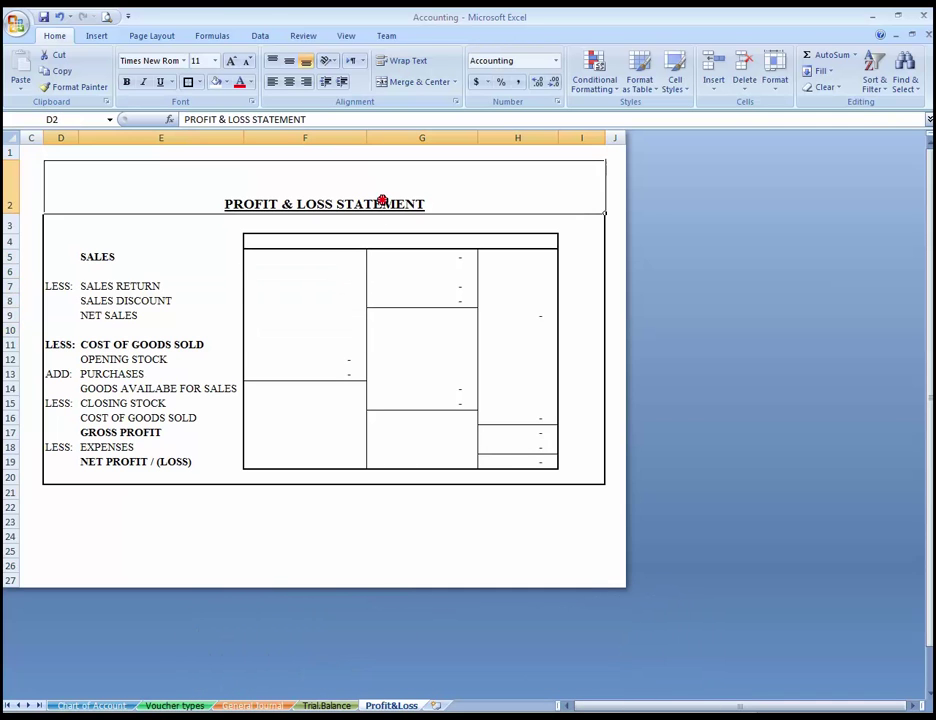
{"action": "left_click", "coordinate": [289, 63]}
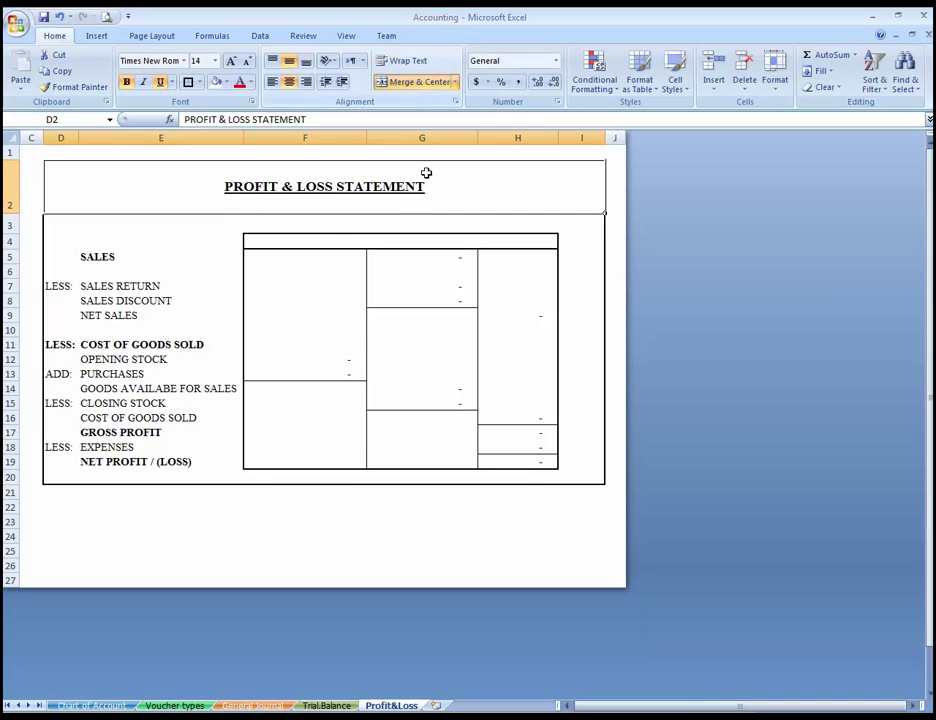
{"action": "left_click", "coordinate": [226, 82]}
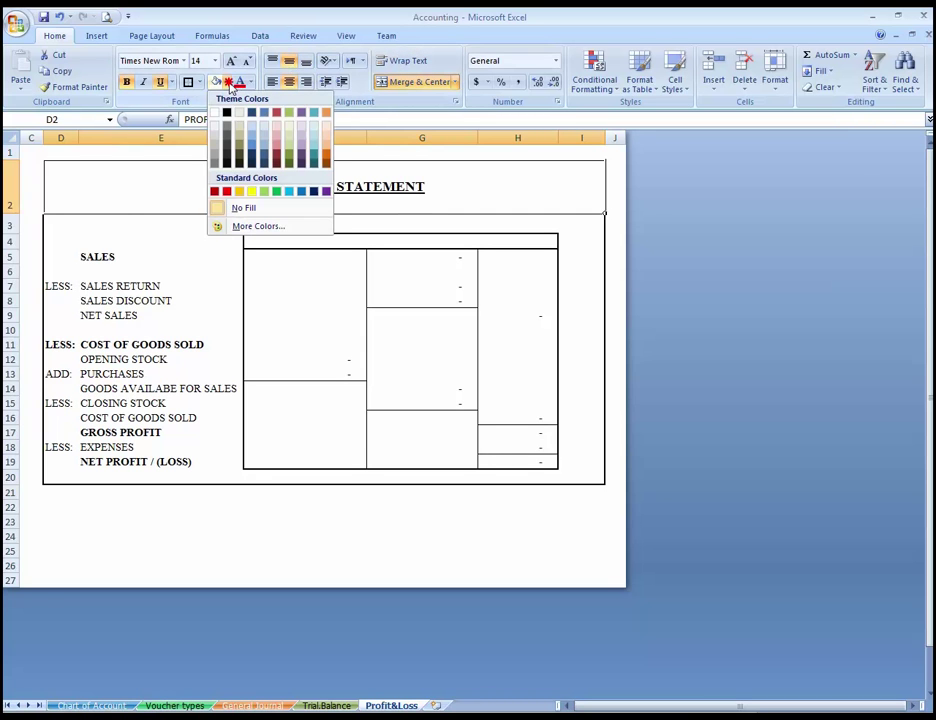
{"action": "left_click", "coordinate": [327, 156]}
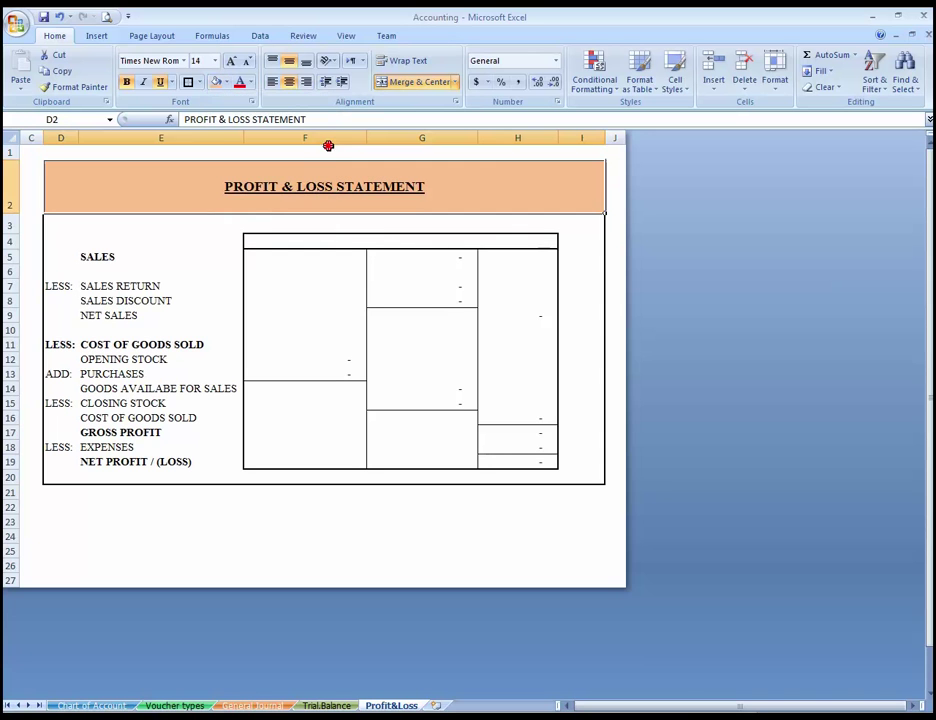
Step: Fill the period header bar in F4 with the same light orange
{"action": "left_click", "coordinate": [528, 241]}
{"action": "left_click", "coordinate": [226, 82]}
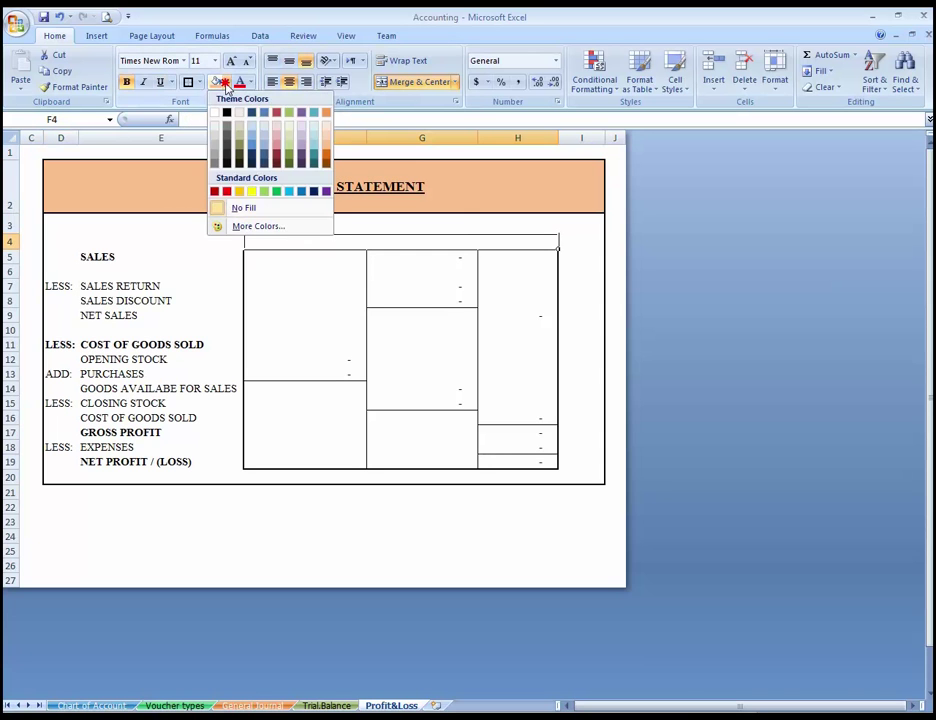
{"action": "left_click", "coordinate": [327, 156]}
Step: Set F4 to the formula referencing Trial.Balance cell B4 for the reporting period
{"action": "key", "text": "Down"}
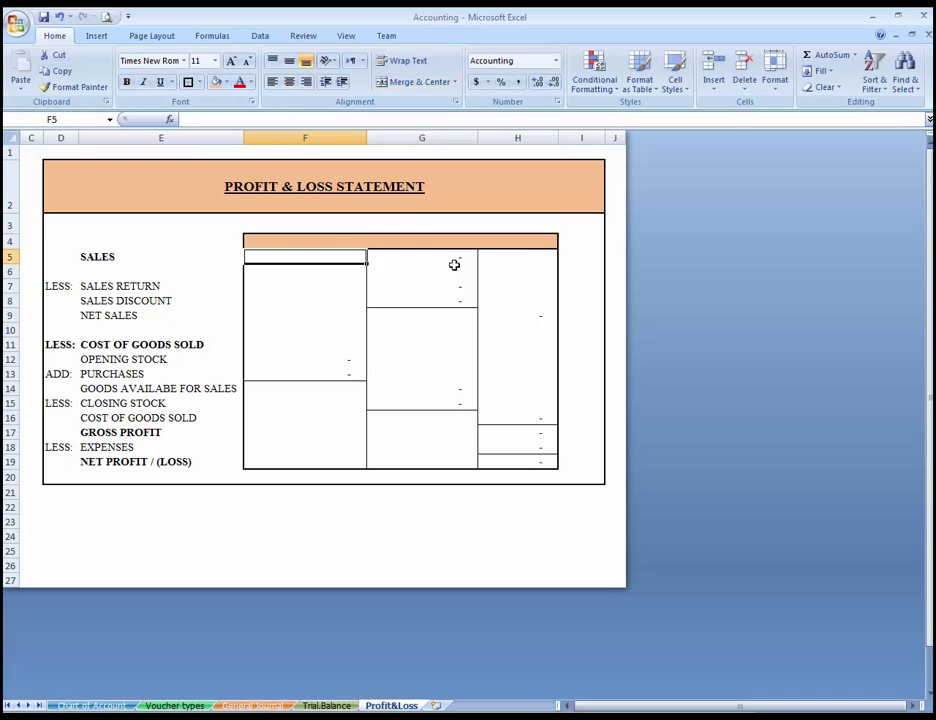
{"action": "key", "text": "Up"}
{"action": "type", "text": "="}
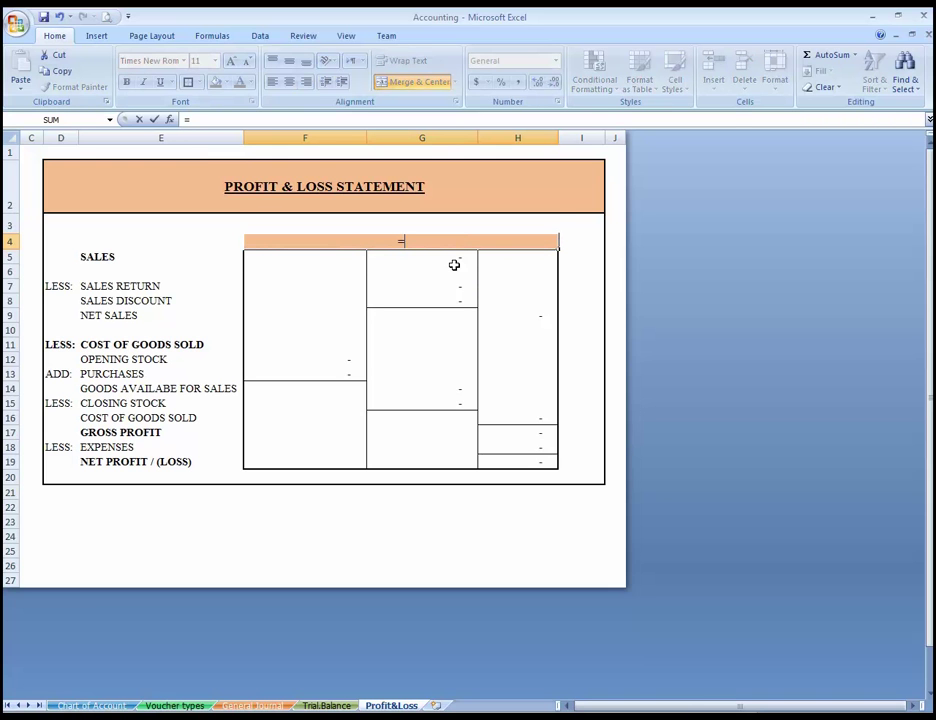
{"action": "key", "text": "ctrl+Page_Up"}
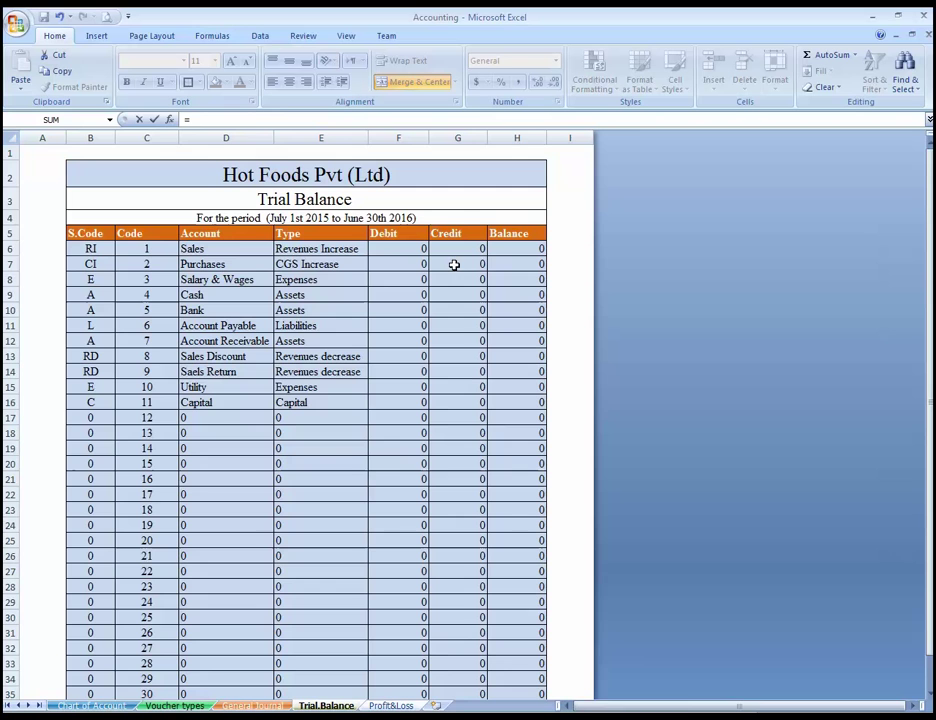
{"action": "left_click", "coordinate": [380, 214]}
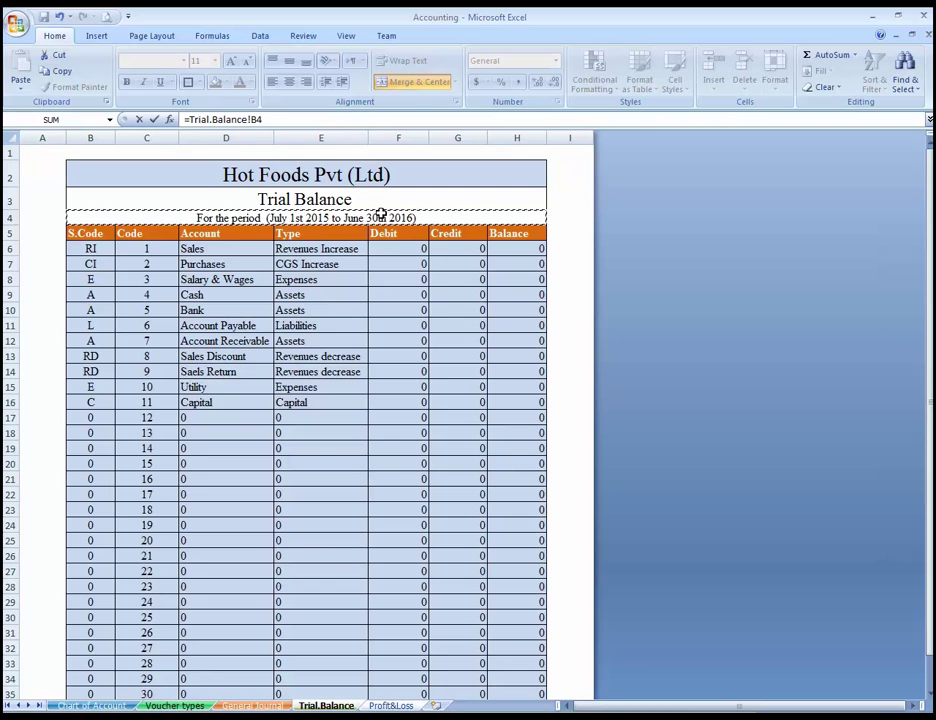
{"action": "key", "text": "Return"}
Step: Check the period header, then move down to the Sales amount cell
{"action": "key", "text": "Up"}
{"action": "key", "text": "Down"}
{"action": "key", "text": "Up"}
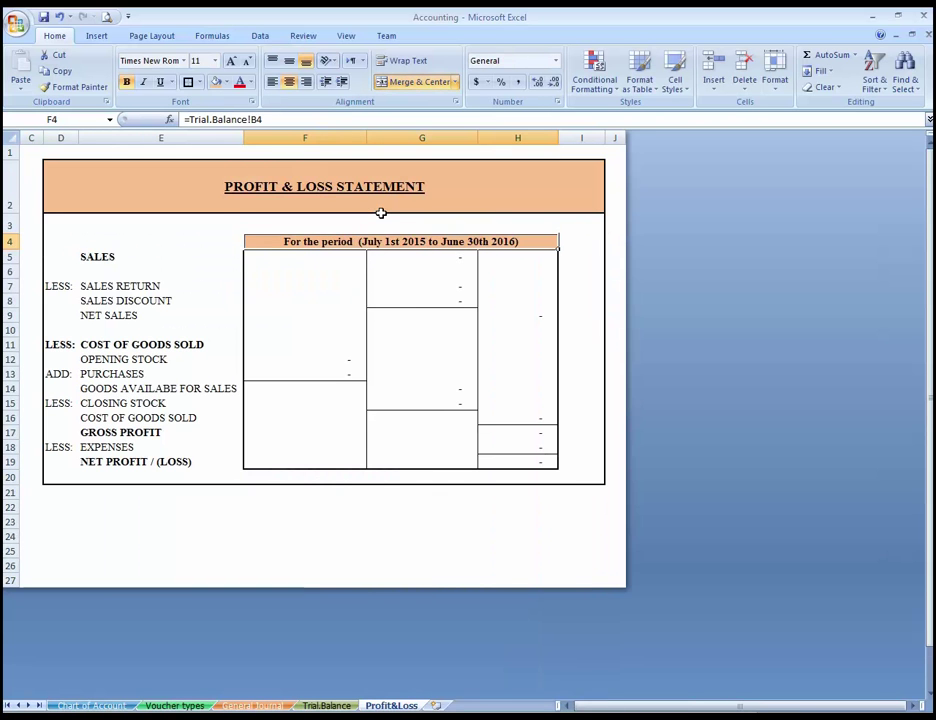
{"action": "key", "text": "Down"}
{"action": "key", "text": "Up"}
{"action": "key", "text": "Right"}
{"action": "key", "text": "Left"}
{"action": "key", "text": "Down"}
{"action": "key", "text": "Up"}
{"action": "key", "text": "Down"}
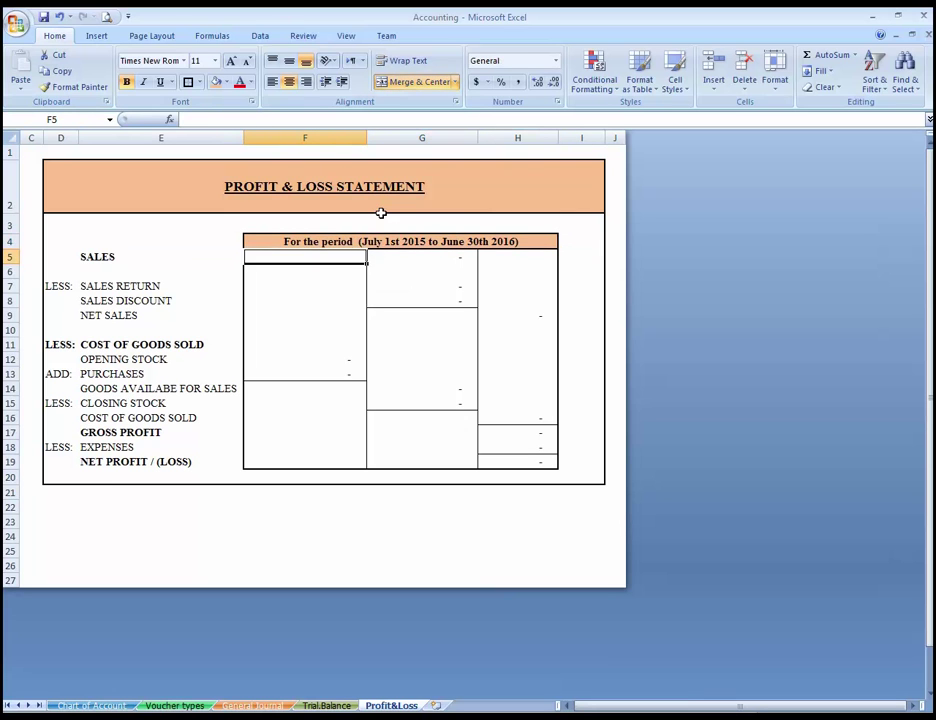
{"action": "key", "text": "Right"}
{"action": "key", "text": "Left"}
{"action": "key", "text": "Left"}
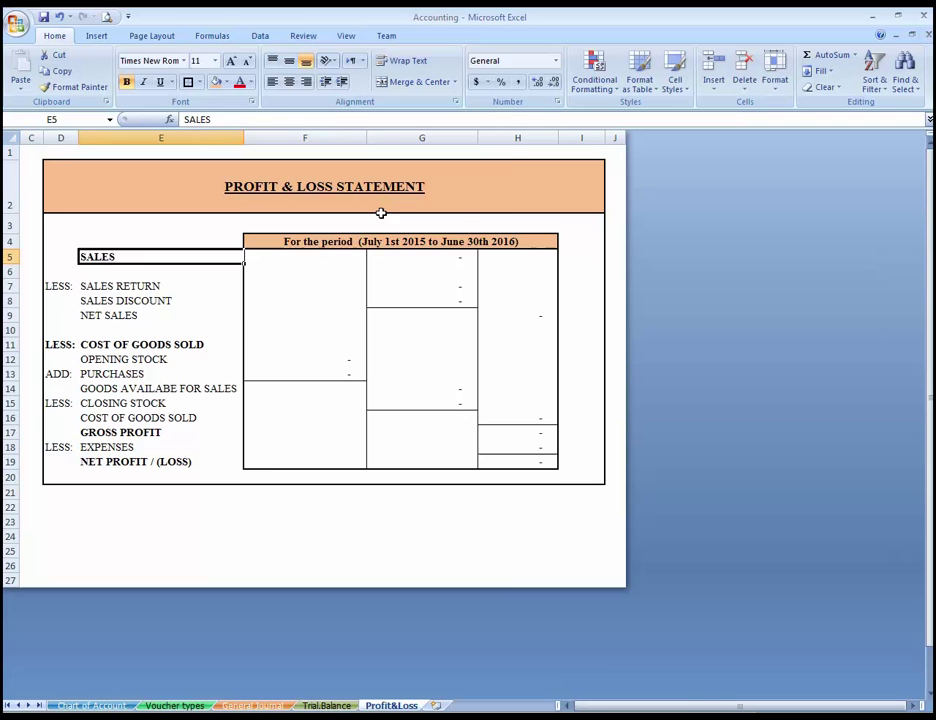
{"action": "key", "text": "Right"}
{"action": "key", "text": "Right"}
{"action": "key", "text": "Left"}
{"action": "key", "text": "Right"}
{"action": "key", "text": "Left"}
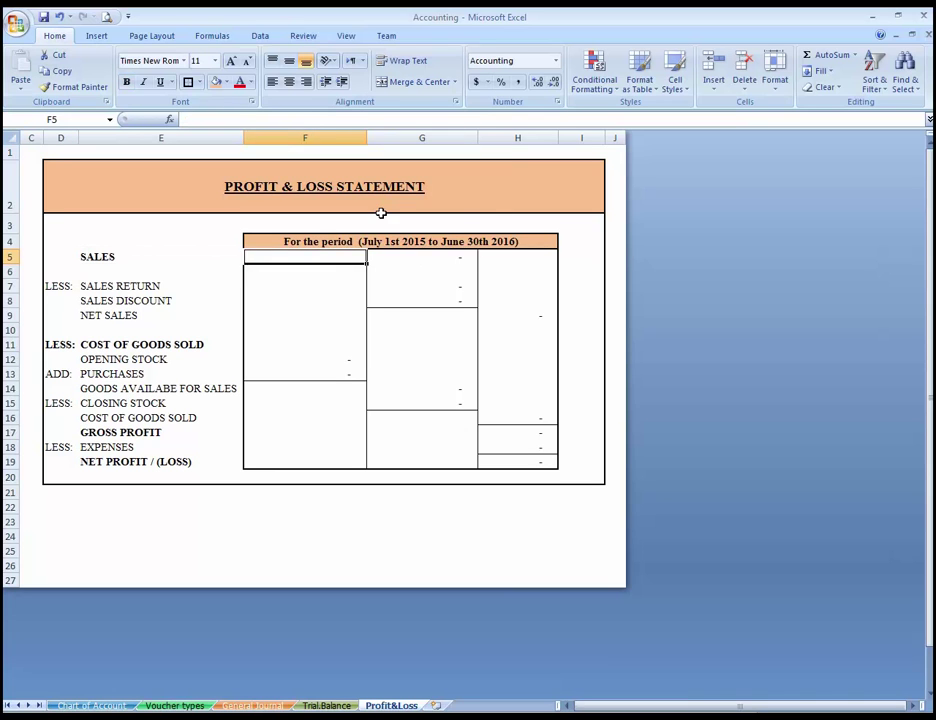
{"action": "key", "text": "Right"}
{"action": "key", "text": "Left"}
{"action": "key", "text": "Right"}
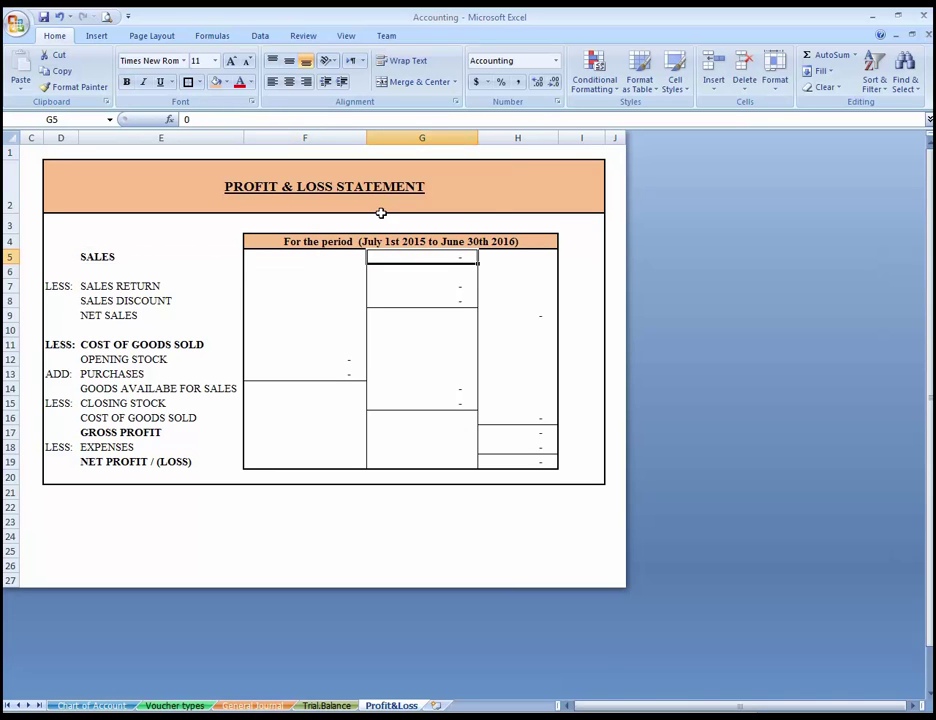
Step: Start =SUMIF in G5 with the absolute Trial.Balance account range $D$6:$D$35
{"action": "type", "text": "=s"}
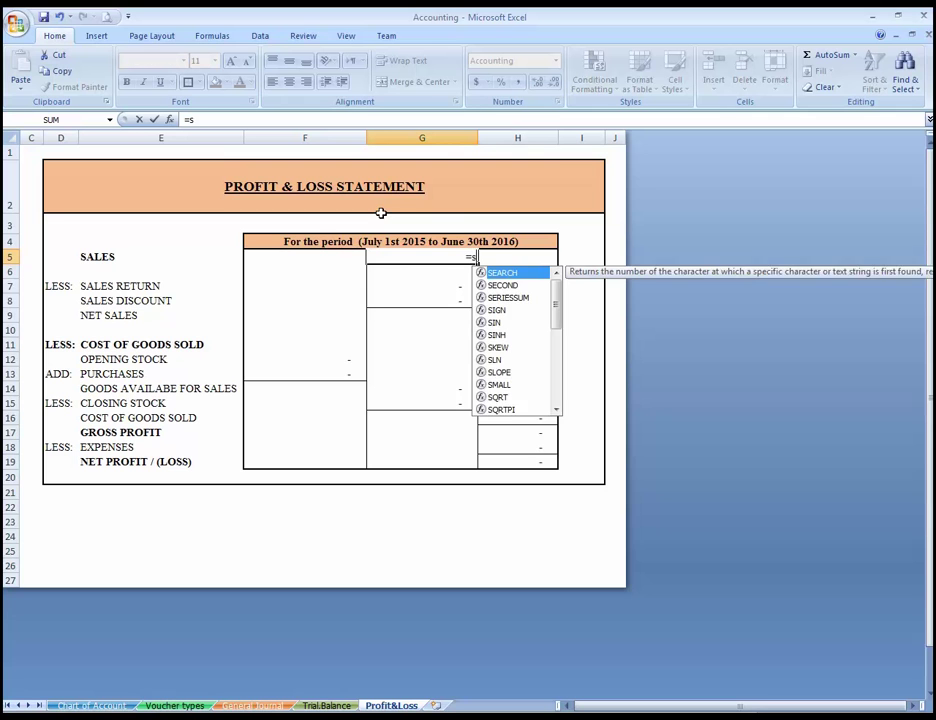
{"action": "type", "text": "um"}
{"action": "key", "text": "BackSpace"}
{"action": "key", "text": "BackSpace"}
{"action": "key", "text": "BackSpace"}
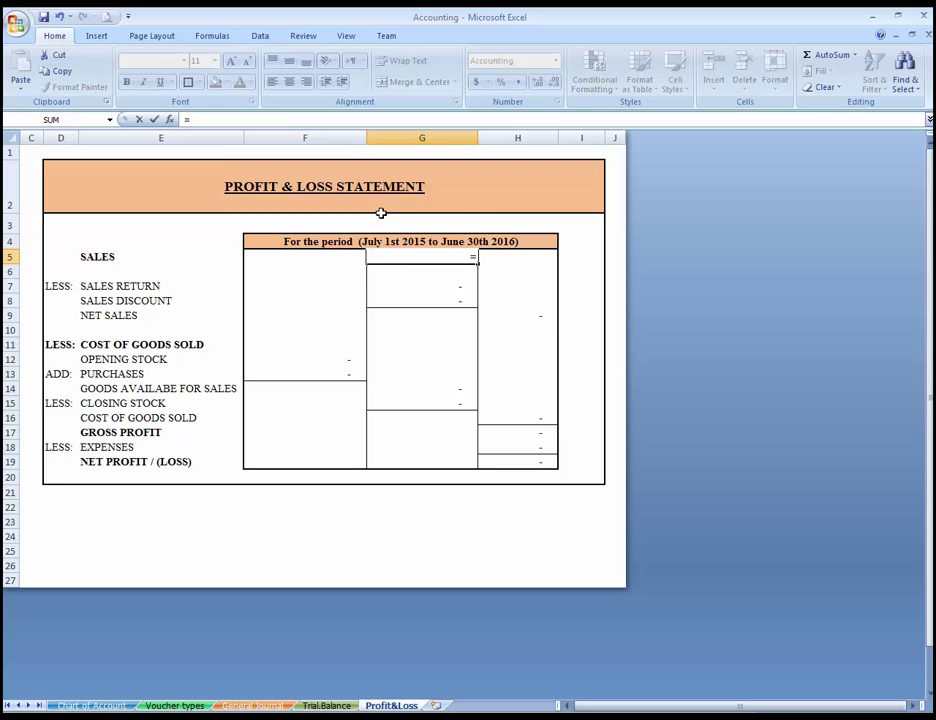
{"action": "type", "text": "sumf"}
{"action": "key", "text": "BackSpace"}
{"action": "type", "text": "if"}
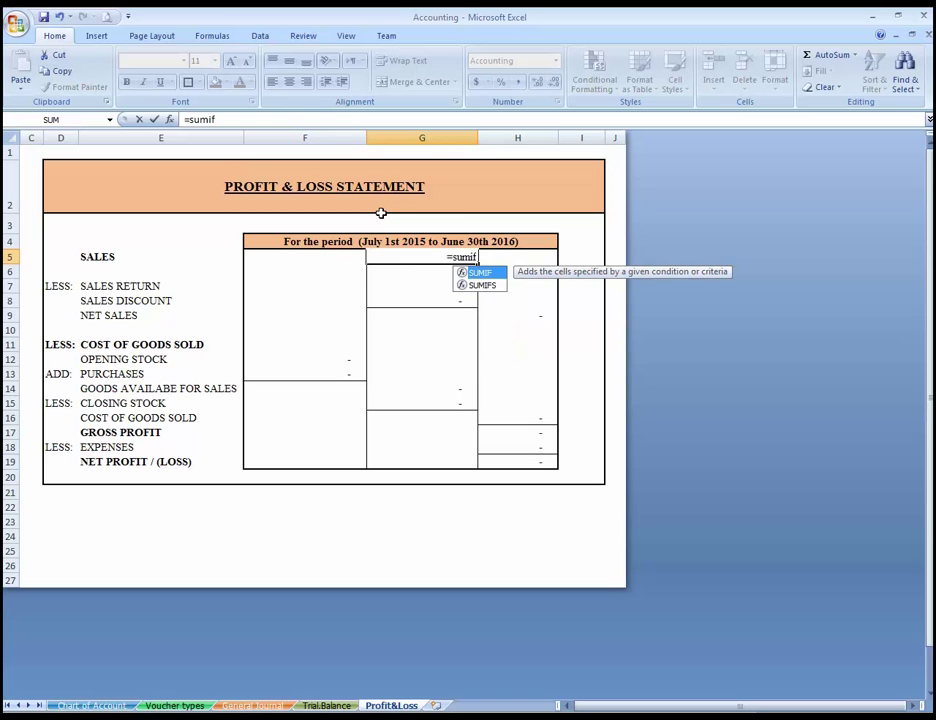
{"action": "type", "text": "("}
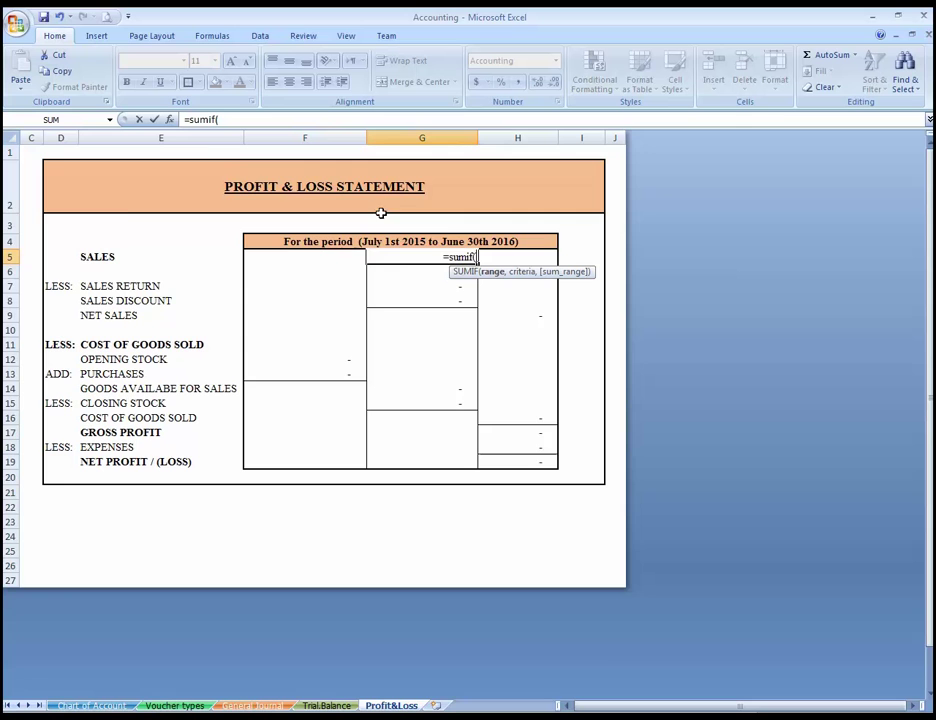
{"action": "left_click", "coordinate": [328, 706]}
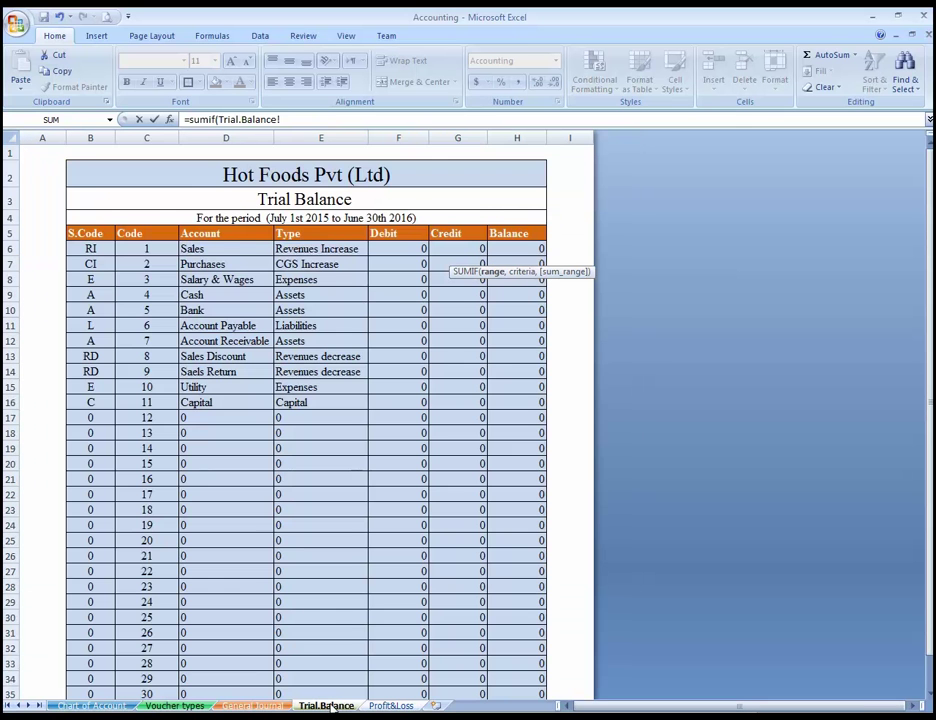
{"action": "left_click", "coordinate": [195, 249]}
{"action": "key", "text": "shift+Down"}
{"action": "key", "text": "shift+Down"}
{"action": "key", "text": "shift+Down"}
{"action": "key", "text": "shift+Down"}
{"action": "key", "text": "shift+Down"}
{"action": "key", "text": "shift+Down"}
{"action": "key", "text": "shift+Down"}
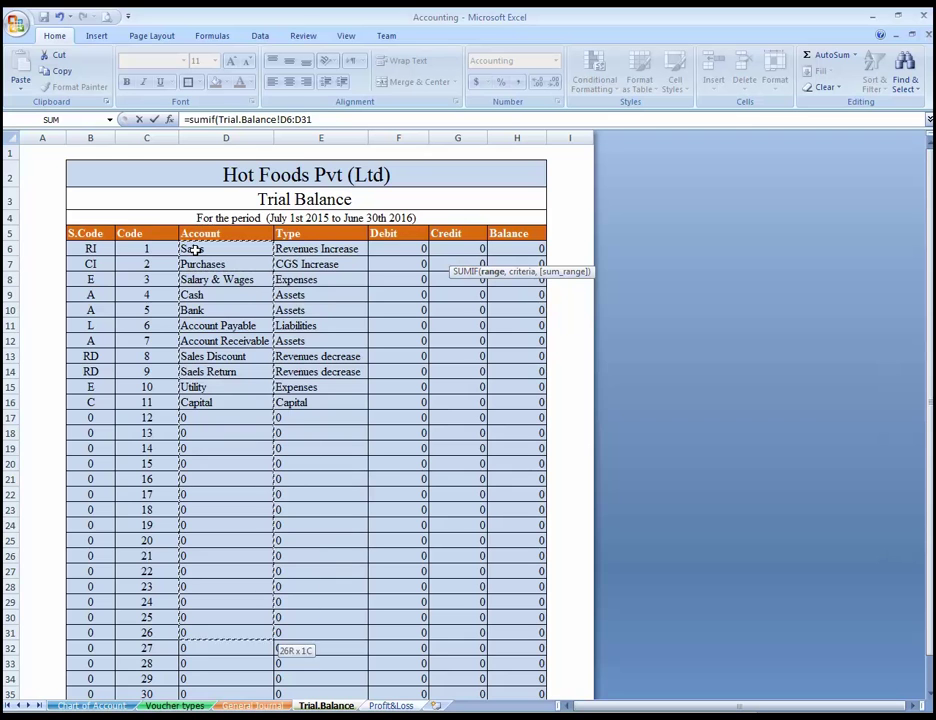
{"action": "key", "text": "shift+Down"}
{"action": "key", "text": "shift+Down"}
{"action": "key", "text": "shift+Down"}
{"action": "key", "text": "shift+Up"}
{"action": "key", "text": "shift+Up"}
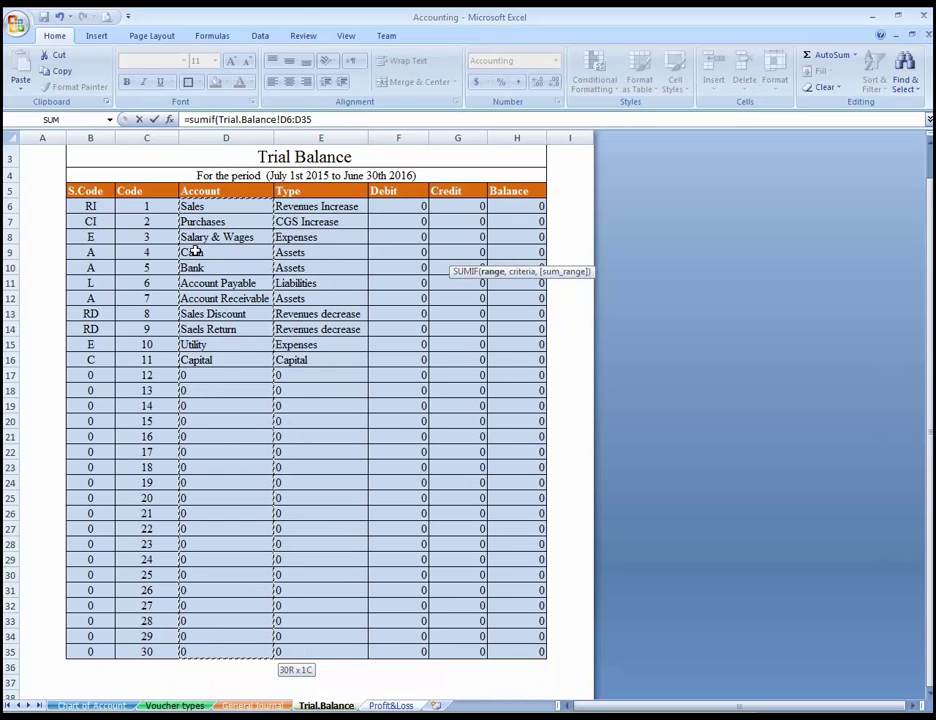
{"action": "key", "text": "F4"}
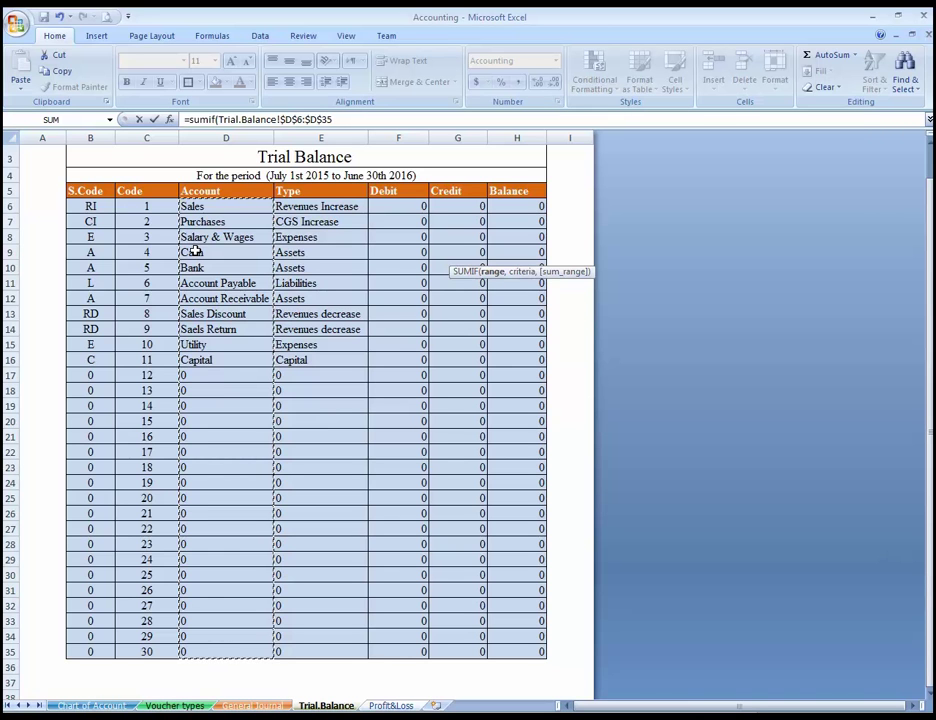
{"action": "type", "text": ","}
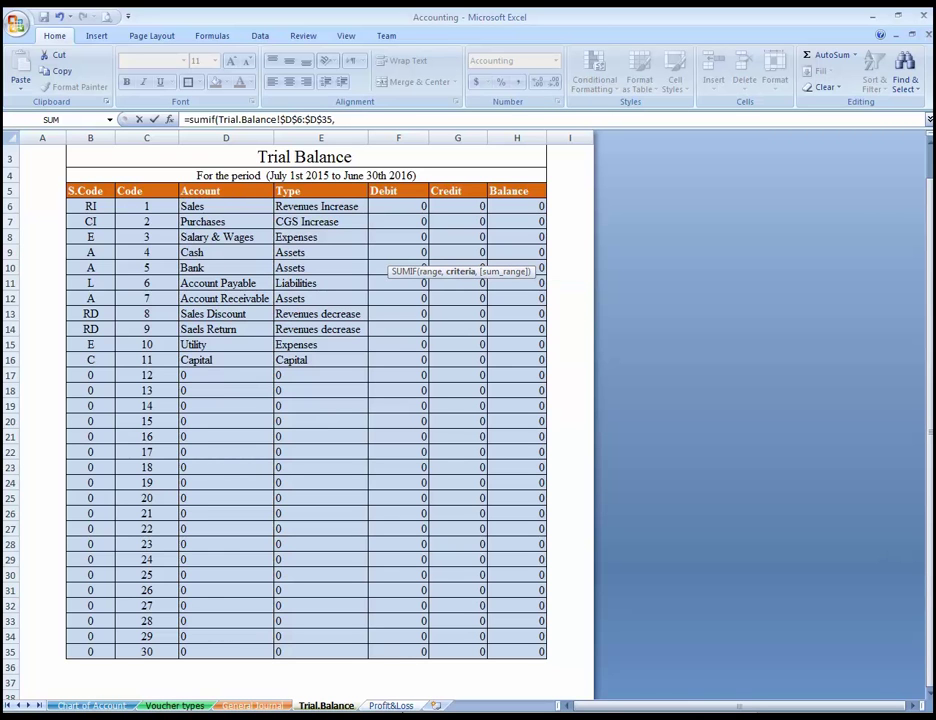
Step: Add criterion 'Profit&Loss'!E5 and absolute sum range Trial.Balance!$H$6:$H$35, then enter the formula
{"action": "left_click", "coordinate": [392, 705]}
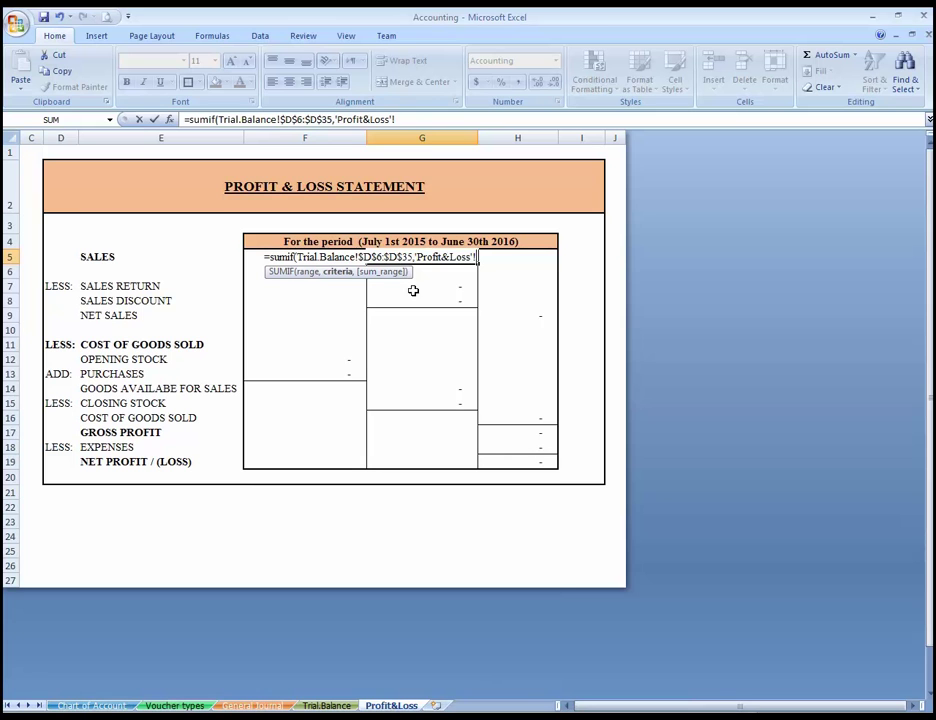
{"action": "left_click", "coordinate": [107, 258]}
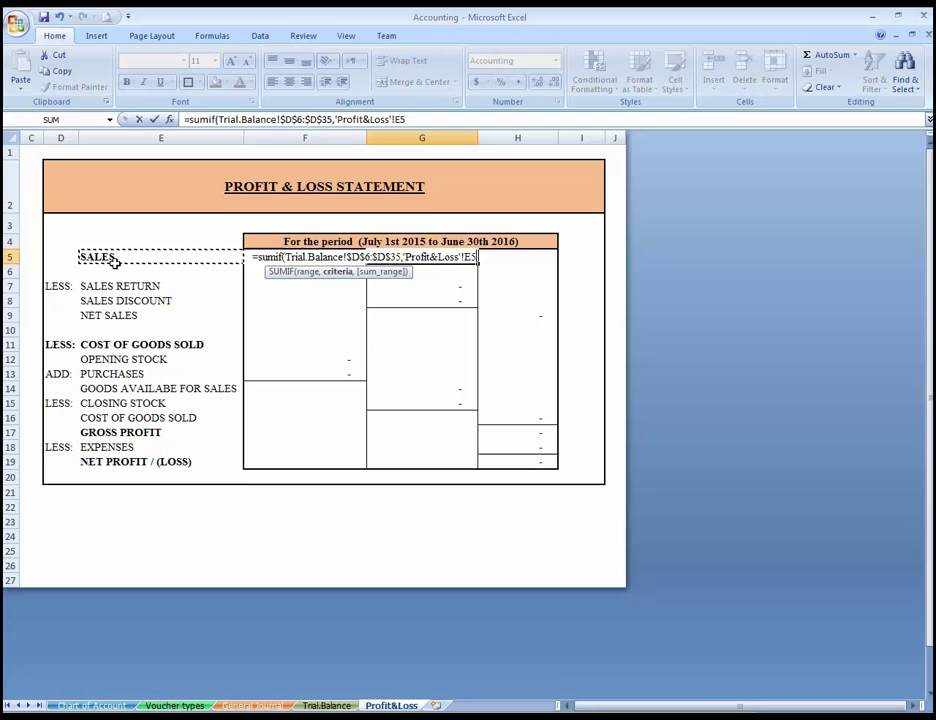
{"action": "type", "text": ","}
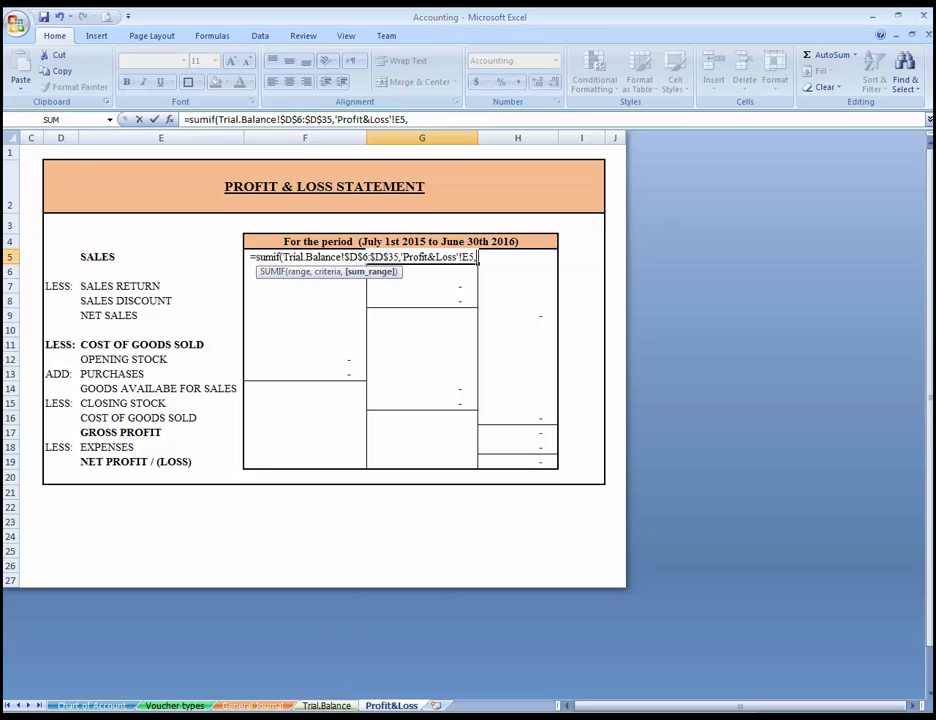
{"action": "left_click", "coordinate": [327, 706]}
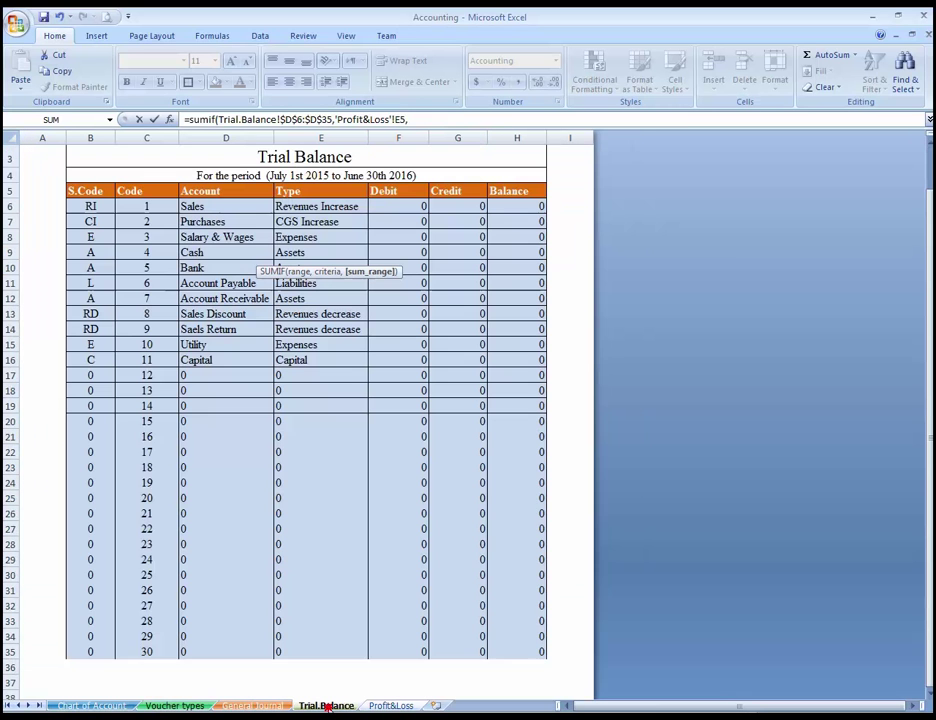
{"action": "left_click", "coordinate": [516, 207]}
{"action": "left_click_drag", "start_coordinate": [516, 207], "coordinate": [526, 649]}
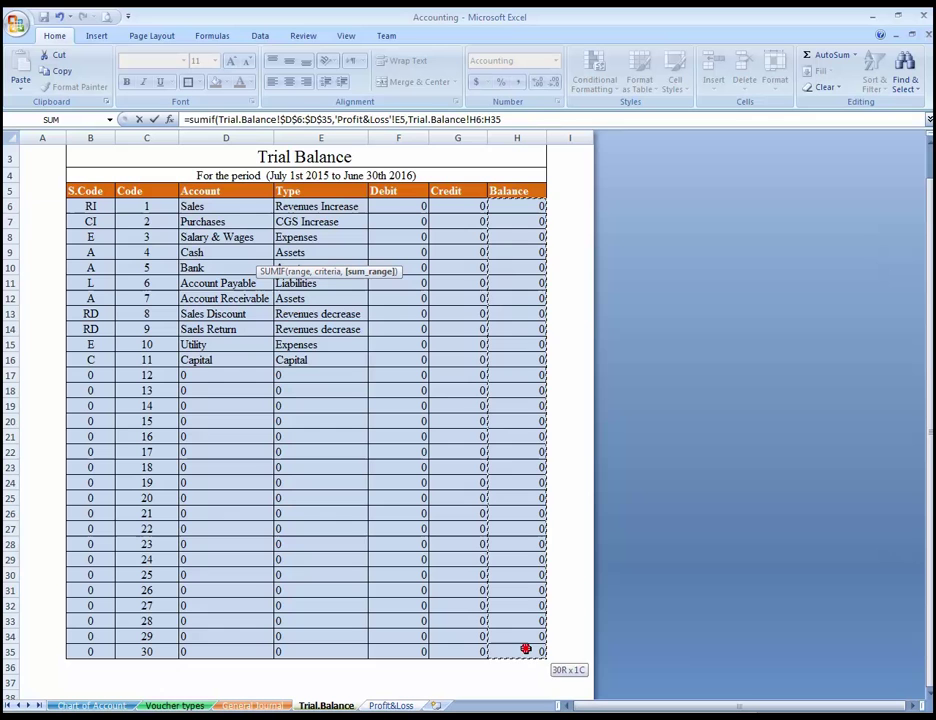
{"action": "key", "text": "F4"}
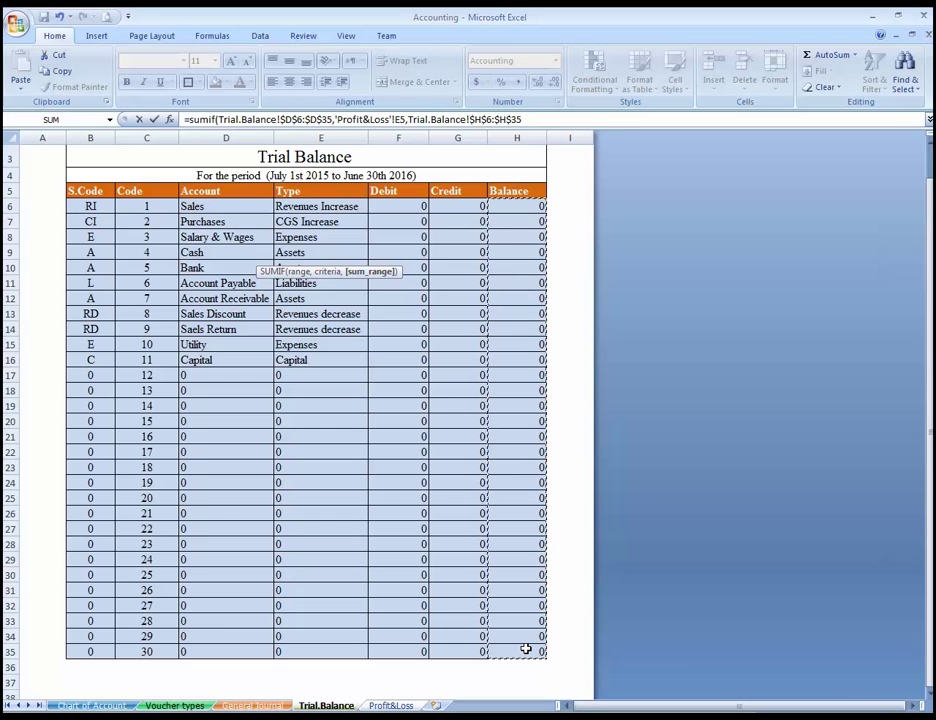
{"action": "key", "text": "Return"}
{"action": "key", "text": "Up"}
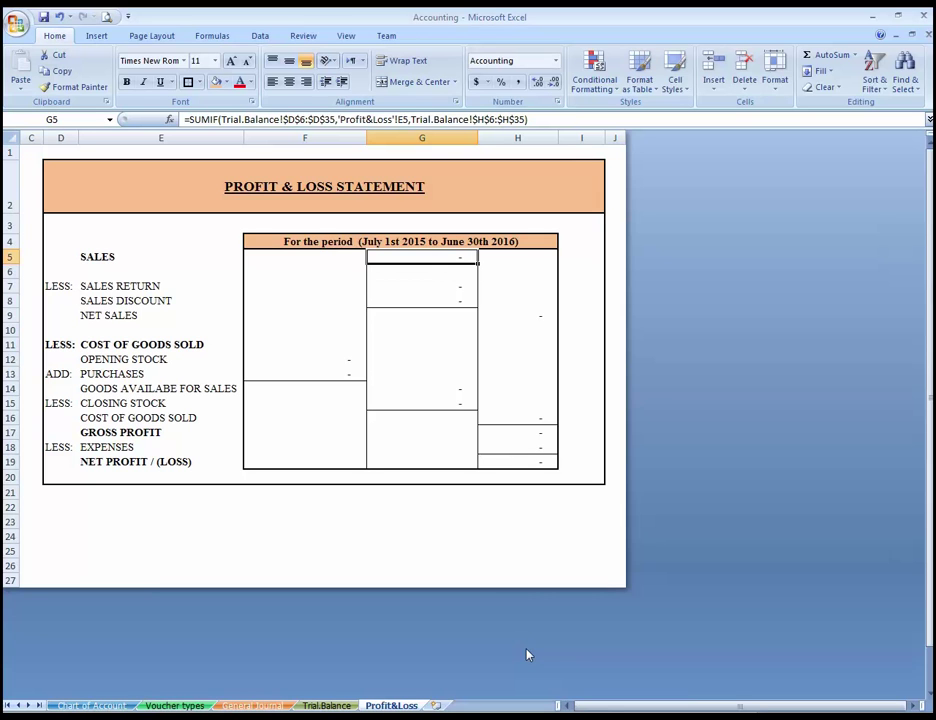
Step: Copy G5's SUMIF formula text and paste it into G7 for SALES RETURN
{"action": "key", "text": "Down"}
{"action": "key", "text": "Down"}
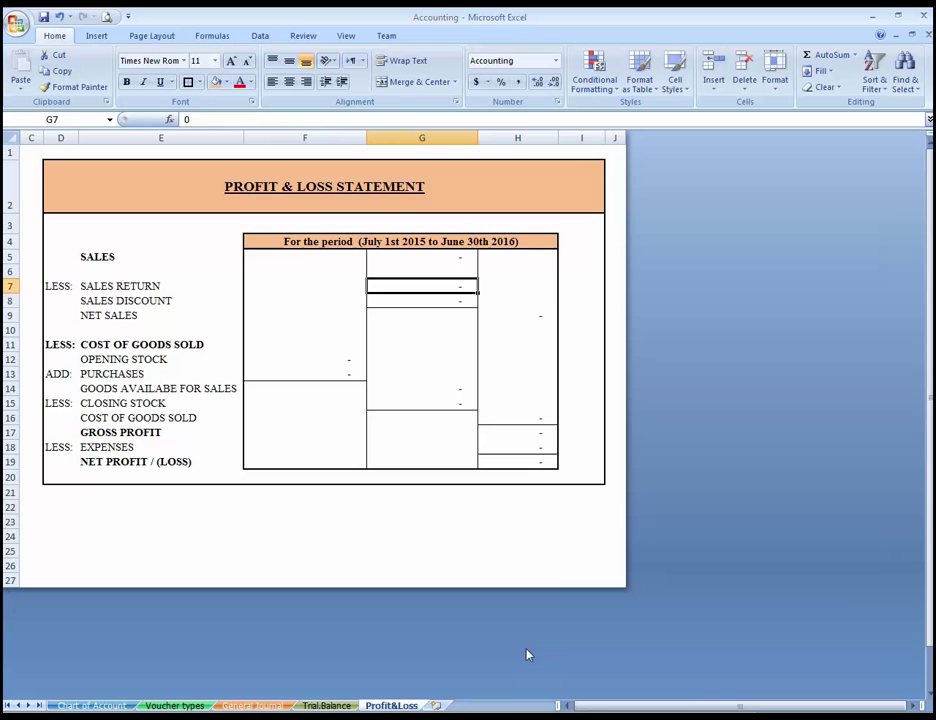
{"action": "key", "text": "Up"}
{"action": "key", "text": "Up"}
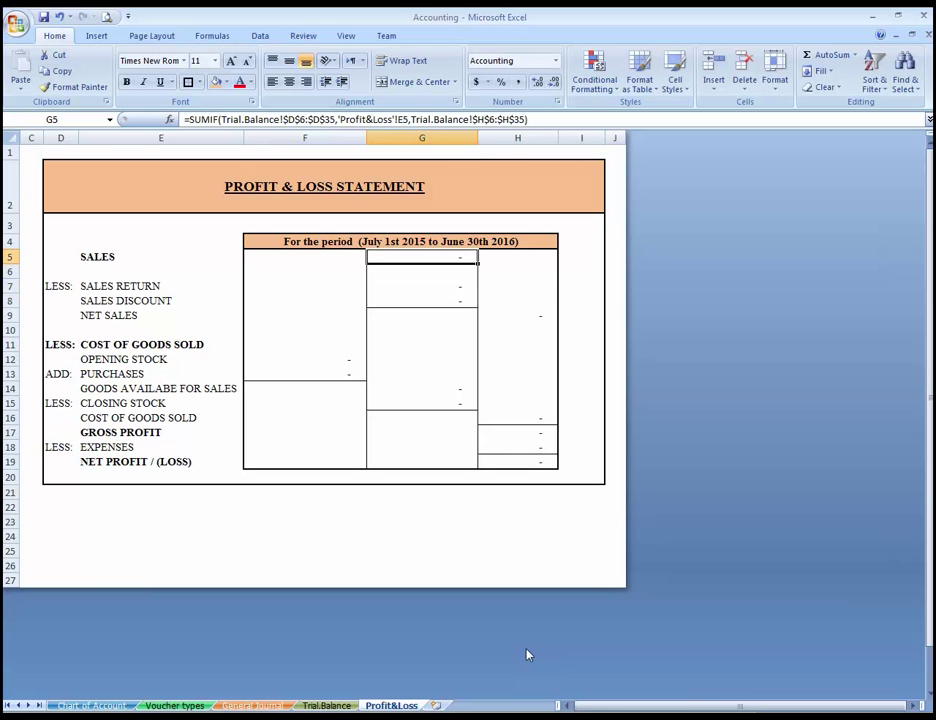
{"action": "key", "text": "Down"}
{"action": "key", "text": "Down"}
{"action": "key", "text": "Up"}
{"action": "key", "text": "Up"}
{"action": "key", "text": "F2"}
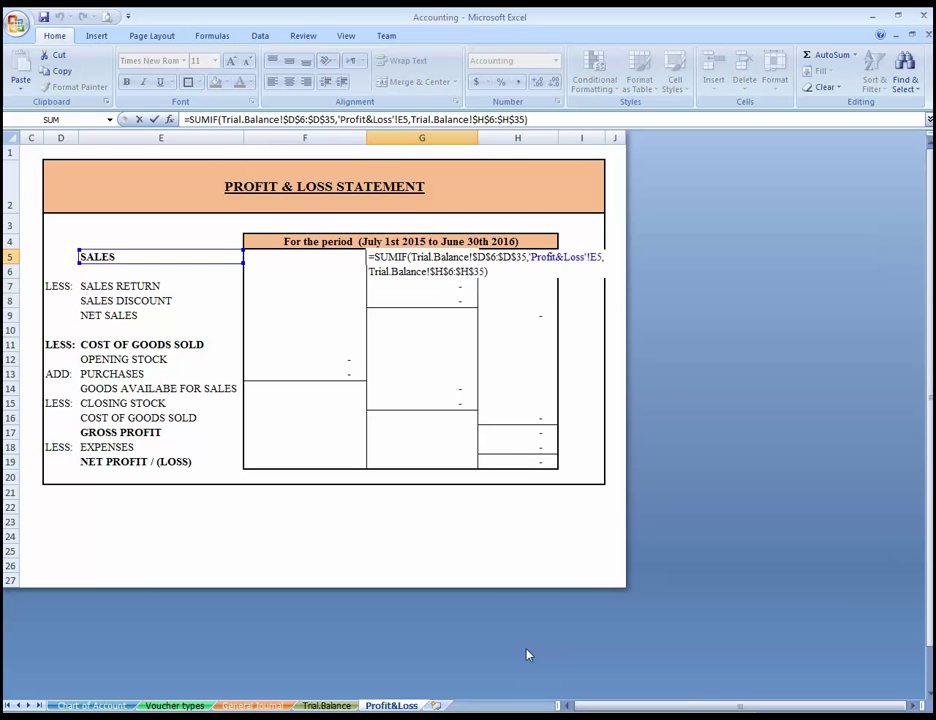
{"action": "key", "text": "Return"}
{"action": "key", "text": "Up"}
{"action": "key", "text": "F2"}
{"action": "key", "text": "ctrl+shift+Left"}
{"action": "key", "text": "ctrl+shift+Left"}
{"action": "key", "text": "ctrl+shift+Left"}
{"action": "key", "text": "ctrl+shift+Left"}
{"action": "key", "text": "ctrl+shift+Left"}
{"action": "key", "text": "ctrl+shift+Left"}
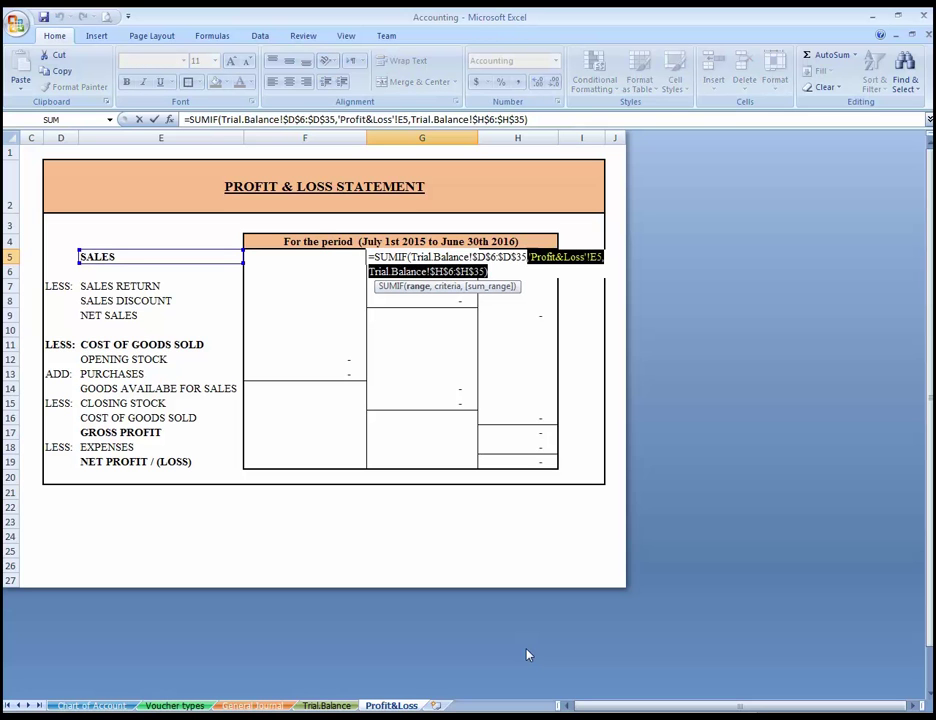
{"action": "key", "text": "ctrl+shift+Left"}
{"action": "key", "text": "ctrl+shift+Left"}
{"action": "key", "text": "ctrl+shift+Left"}
{"action": "key", "text": "ctrl+shift+Left"}
{"action": "key", "text": "ctrl+shift+Left"}
{"action": "key", "text": "ctrl+shift+Left"}
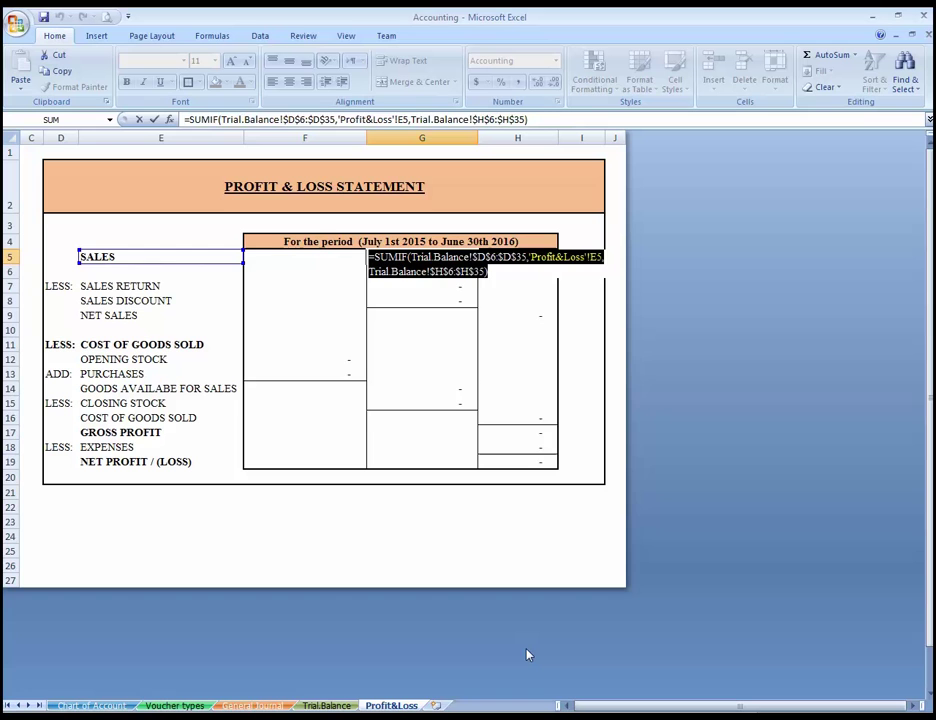
{"action": "key", "text": "Return"}
{"action": "key", "text": "Down"}
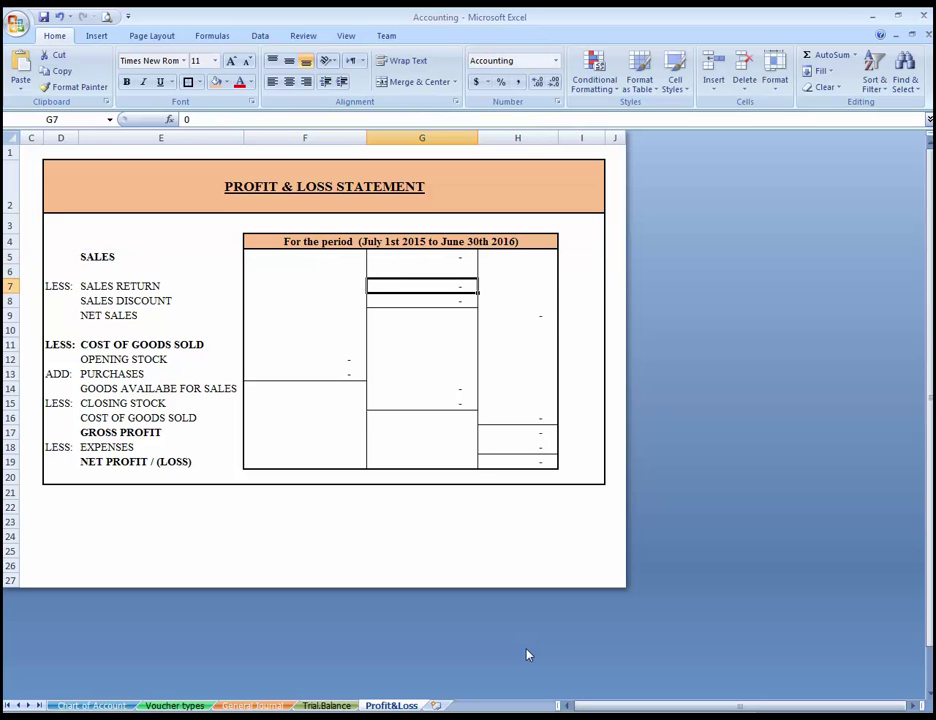
{"action": "key", "text": "BackSpace"}
{"action": "key", "text": "ctrl+v"}
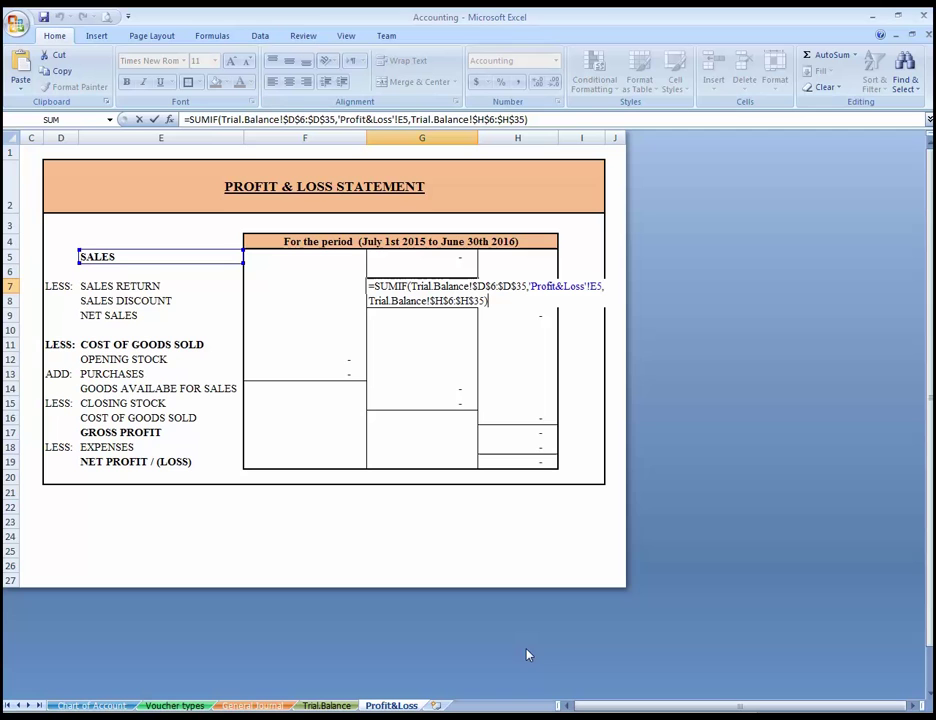
Step: Change G7's SUMIF criterion from E5 to E7 and commit it
{"action": "key", "text": "Left"}
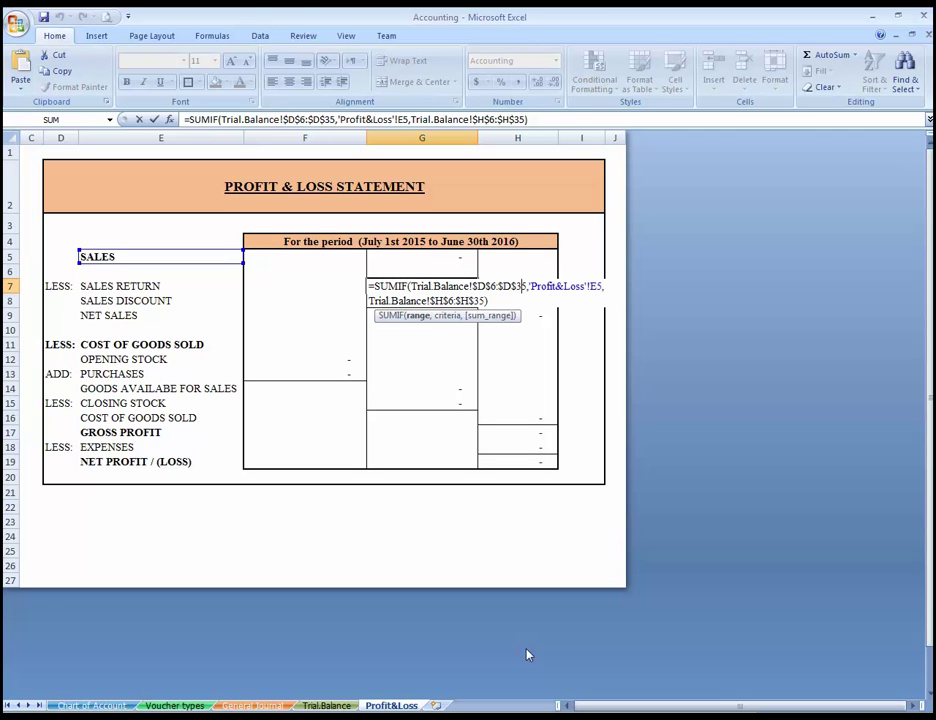
{"action": "key", "text": "Right"}
{"action": "key", "text": "Right"}
{"action": "key", "text": "Right"}
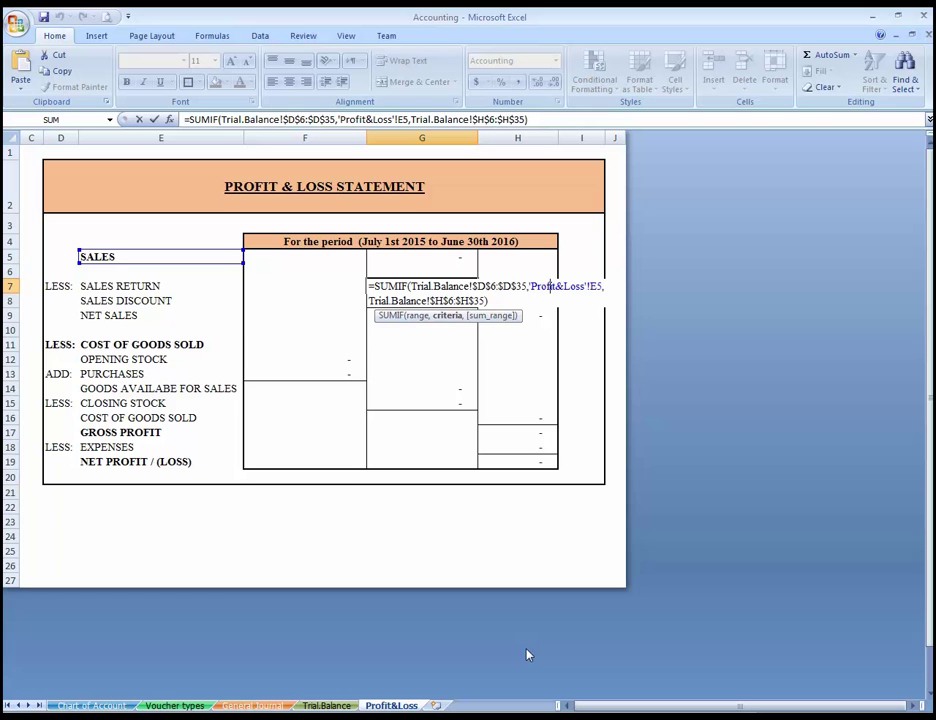
{"action": "key", "text": "Return"}
{"action": "key", "text": "Up"}
{"action": "key", "text": "Up"}
{"action": "key", "text": "Up"}
{"action": "key", "text": "F2"}
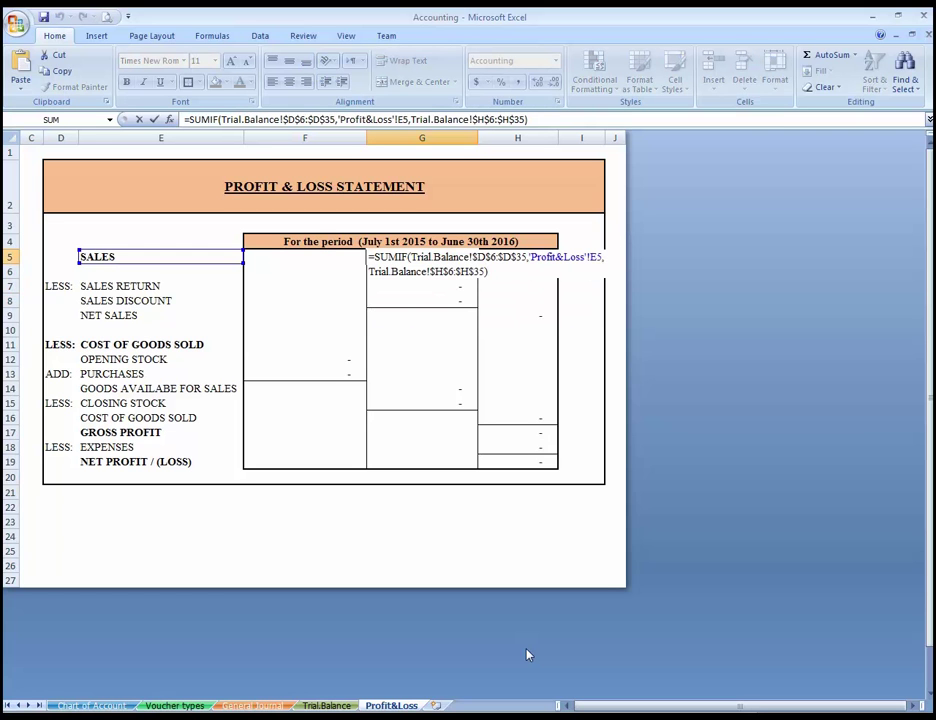
{"action": "key", "text": "Up"}
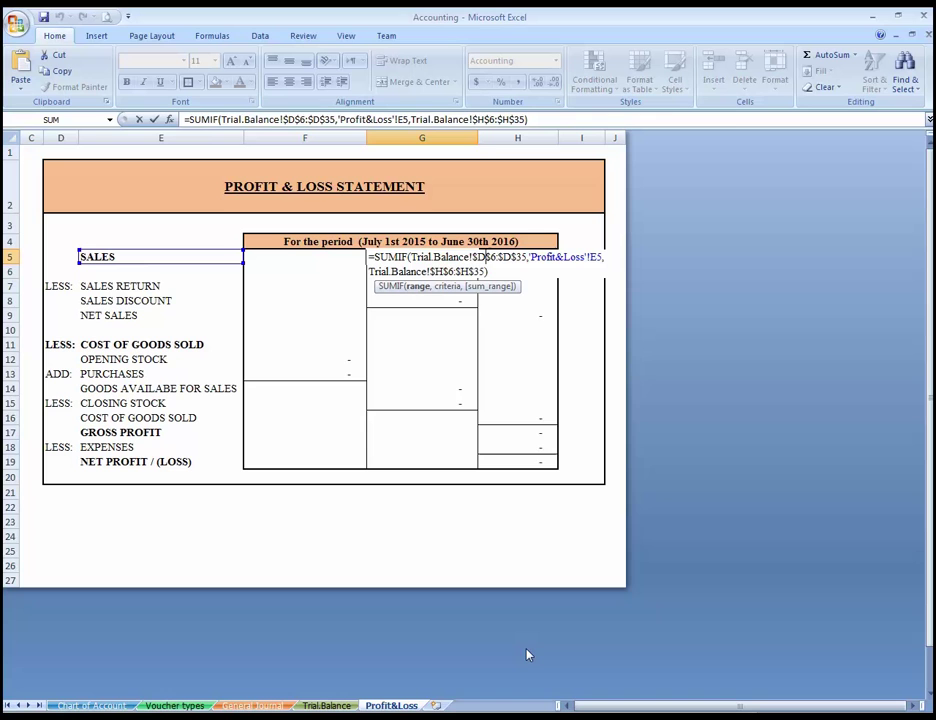
{"action": "key", "text": "Right"}
{"action": "key", "text": "Right"}
{"action": "key", "text": "Right"}
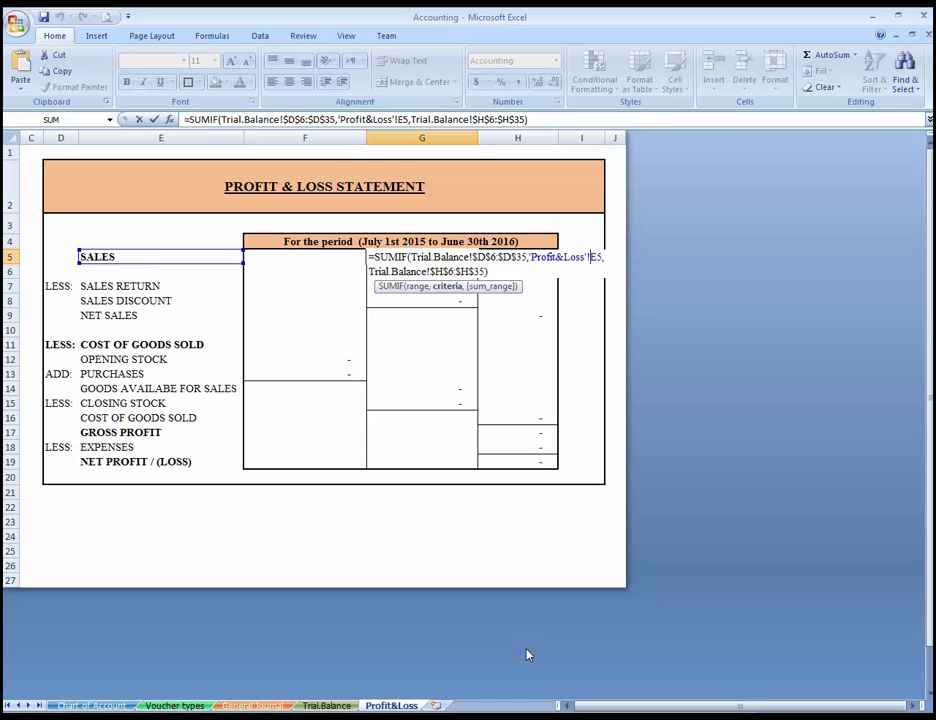
{"action": "key", "text": "Return"}
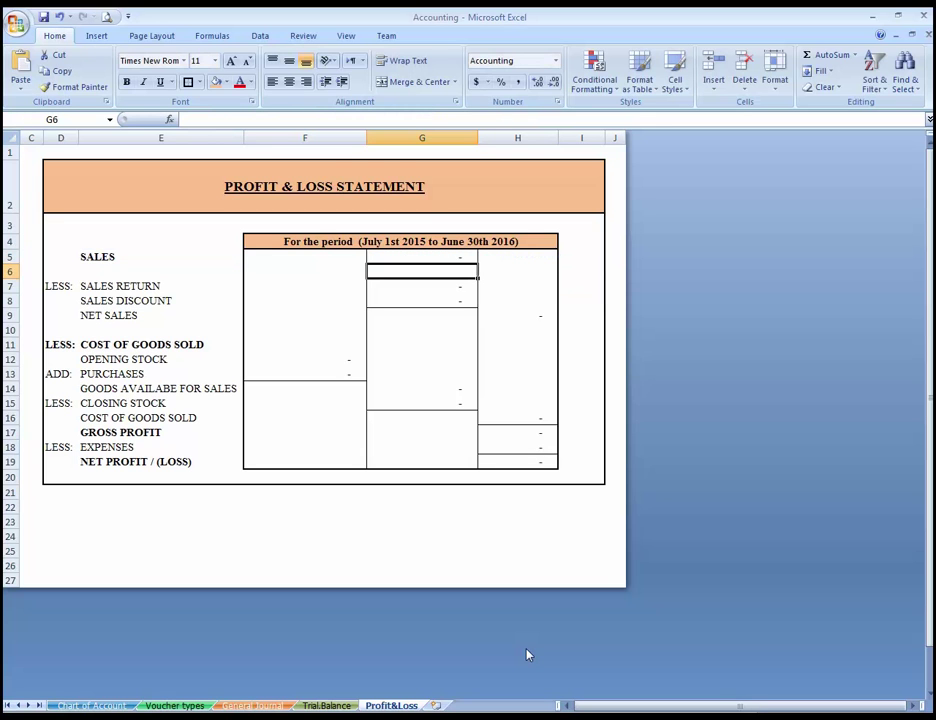
{"action": "key", "text": "Down"}
{"action": "key", "text": "ctrl+v"}
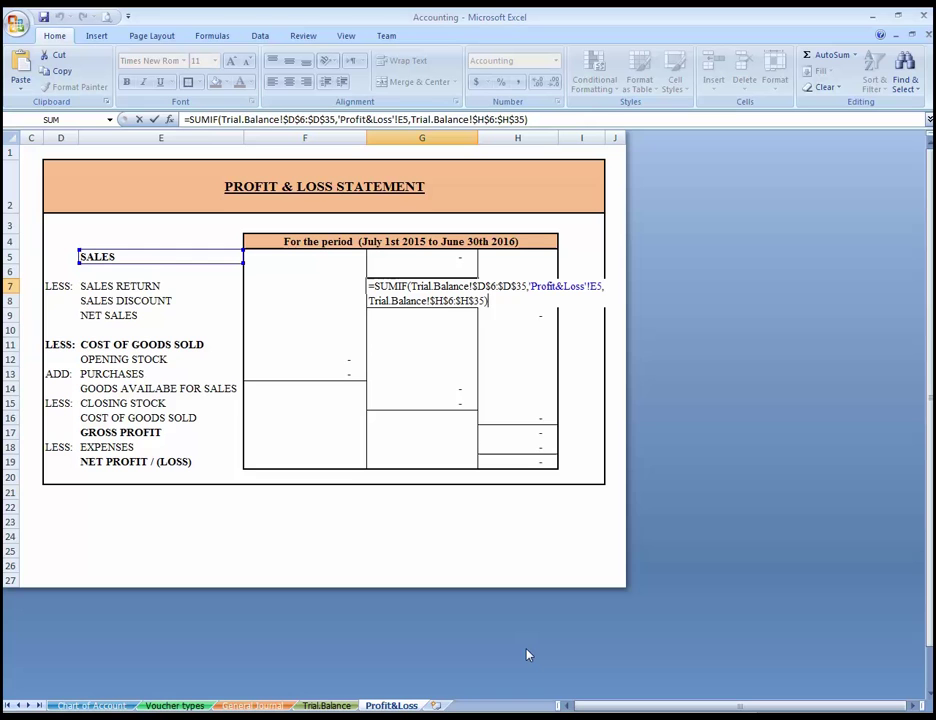
{"action": "key", "text": "F2"}
{"action": "key", "text": "Right"}
{"action": "key", "text": "Right"}
{"action": "key", "text": "Right"}
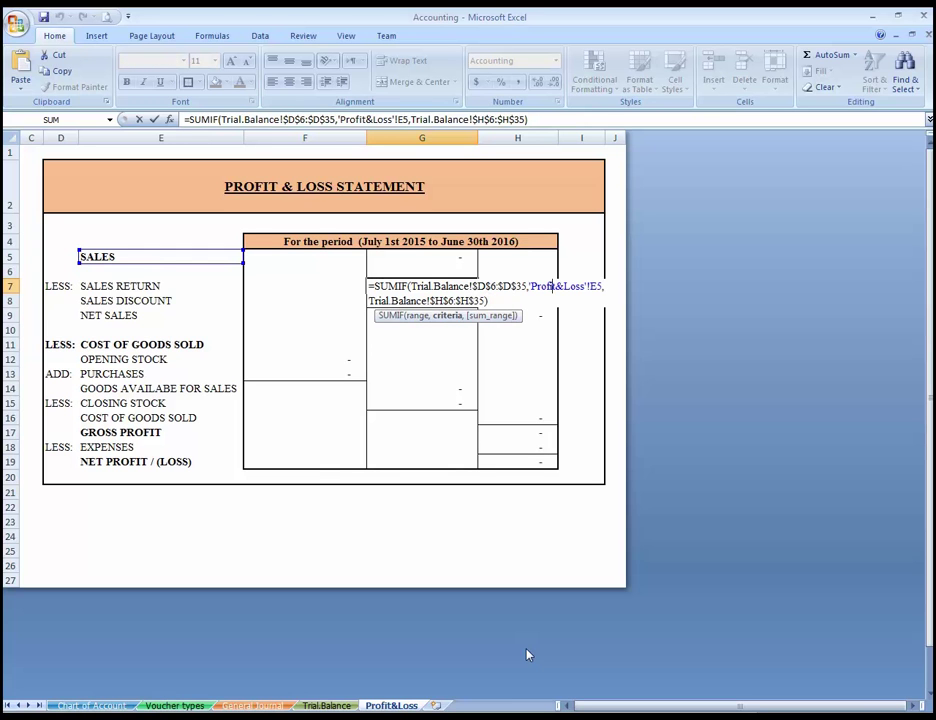
{"action": "key", "text": "Right"}
{"action": "key", "text": "Right"}
{"action": "key", "text": "Right"}
{"action": "key", "text": "Right"}
{"action": "key", "text": "F2"}
{"action": "key", "text": "Down"}
{"action": "key", "text": "Down"}
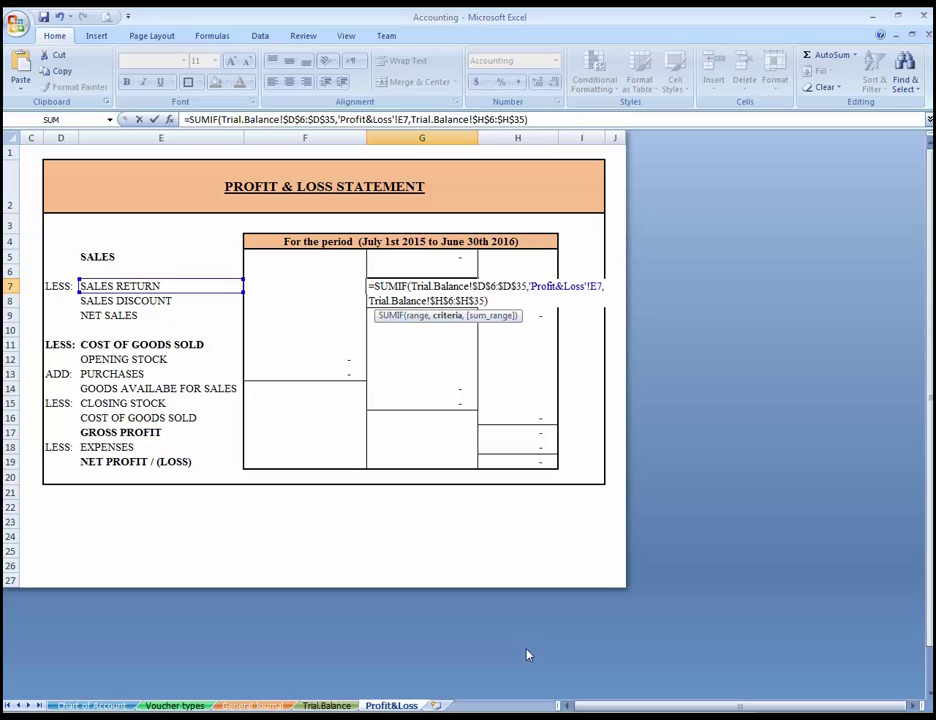
{"action": "key", "text": "Return"}
{"action": "key", "text": "Up"}
{"action": "key", "text": "F2"}
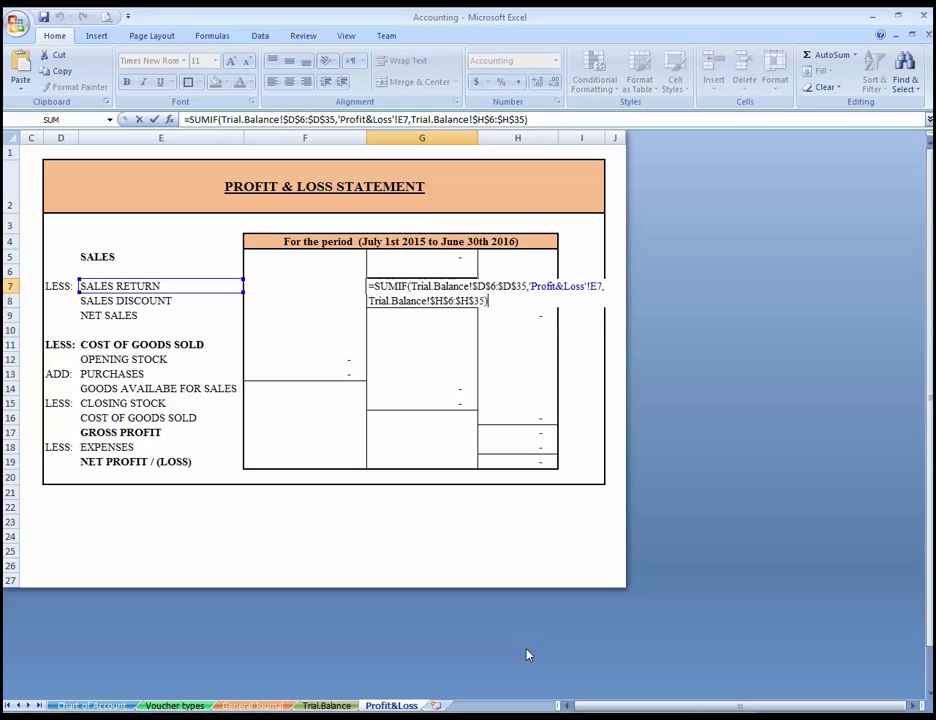
{"action": "key", "text": "Return"}
{"action": "key", "text": "Up"}
{"action": "key", "text": "Down"}
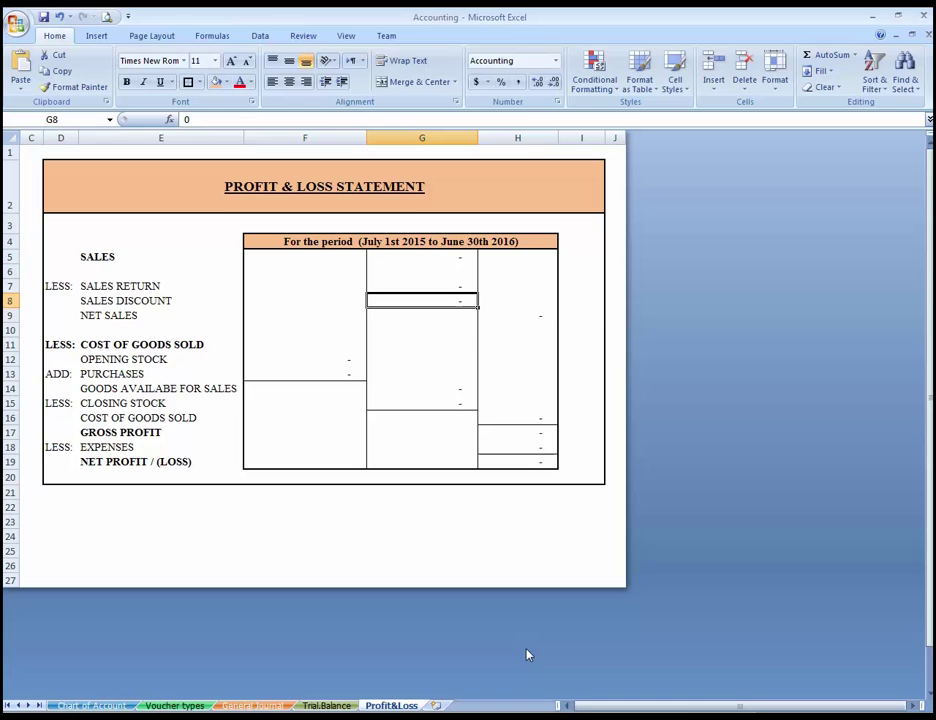
Step: Give G8 the same SUMIF with criterion E8 for SALES DISCOUNT, and recheck both formulas
{"action": "key", "text": "F2"}
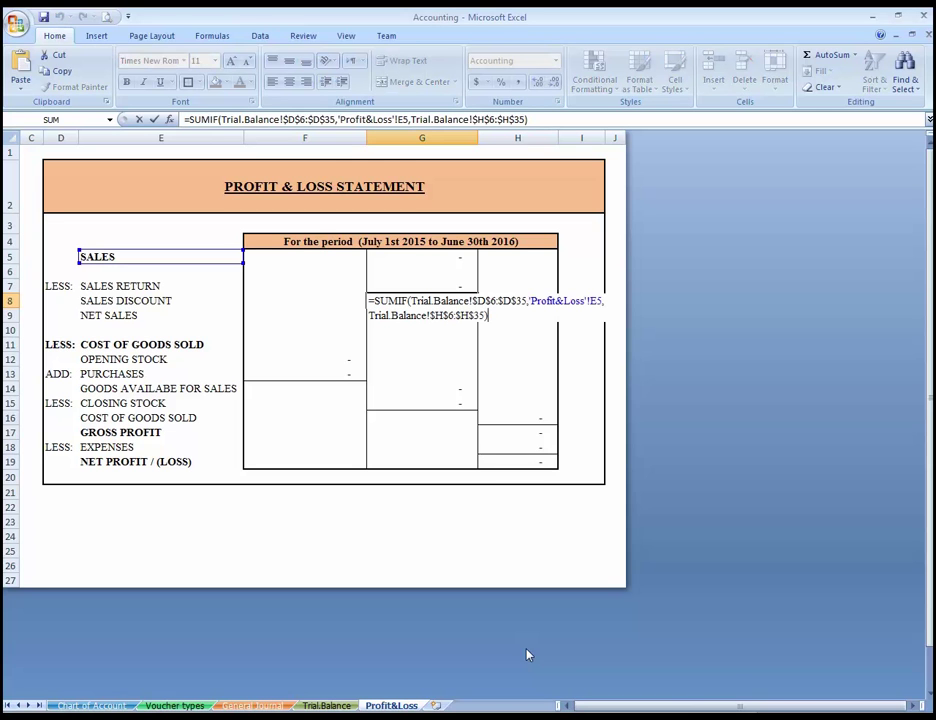
{"action": "key", "text": "Right"}
{"action": "key", "text": "Right"}
{"action": "key", "text": "Right"}
{"action": "key", "text": "Right"}
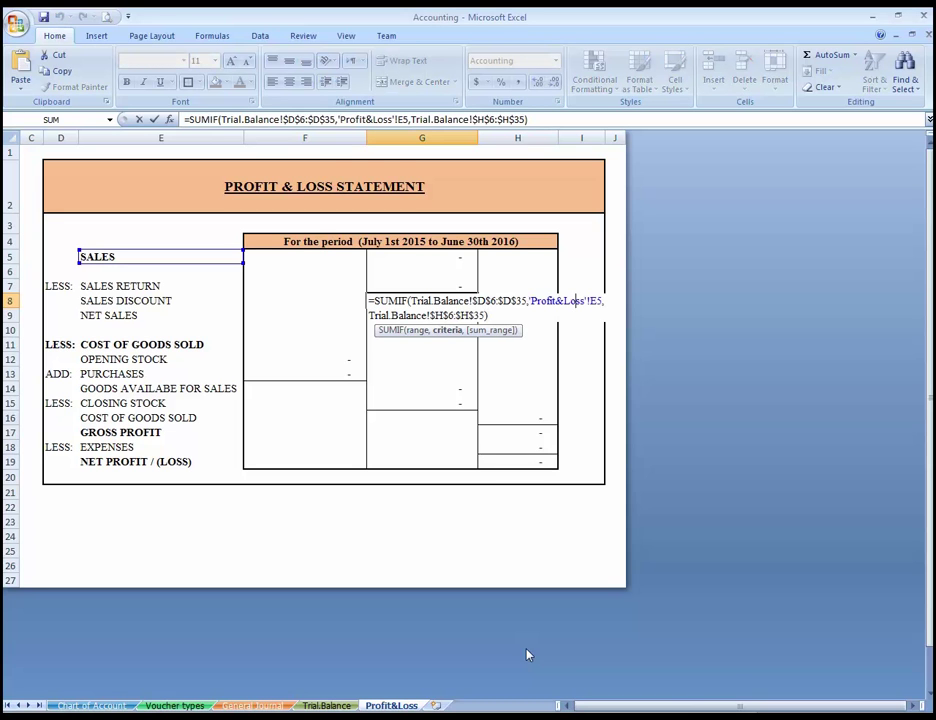
{"action": "key", "text": "Right"}
{"action": "key", "text": "Right"}
{"action": "key", "text": "Right"}
{"action": "key", "text": "Right"}
{"action": "key", "text": "Right"}
{"action": "key", "text": "Right"}
{"action": "key", "text": "Right"}
{"action": "key", "text": "Right"}
{"action": "key", "text": "Right"}
{"action": "key", "text": "Down"}
{"action": "key", "text": "Down"}
{"action": "key", "text": "Down"}
{"action": "key", "text": "Return"}
{"action": "key", "text": "Up"}
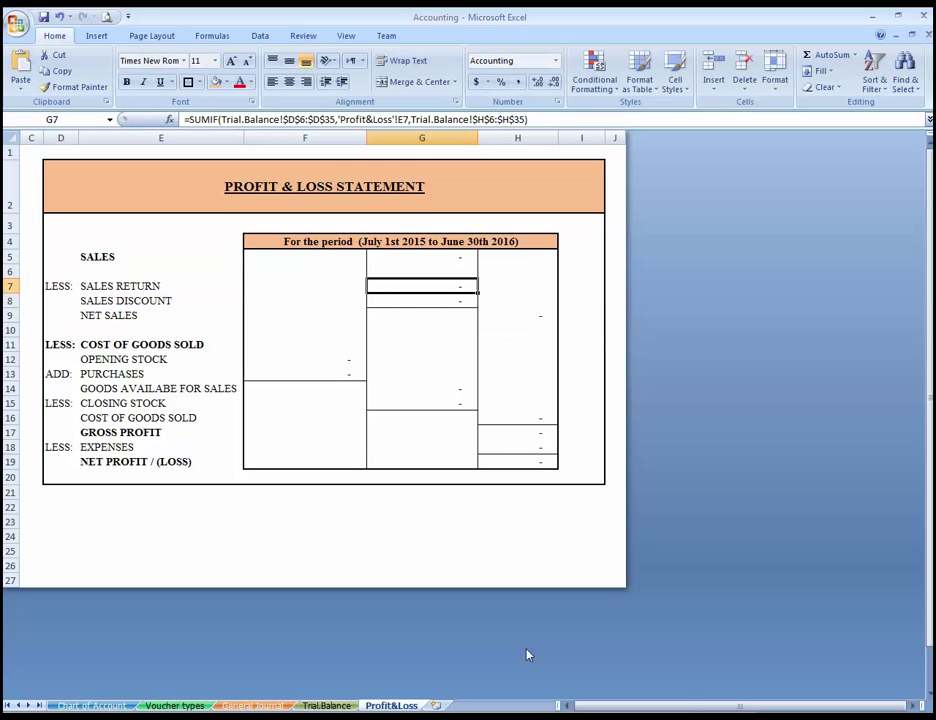
{"action": "key", "text": "F2"}
{"action": "key", "text": "Return"}
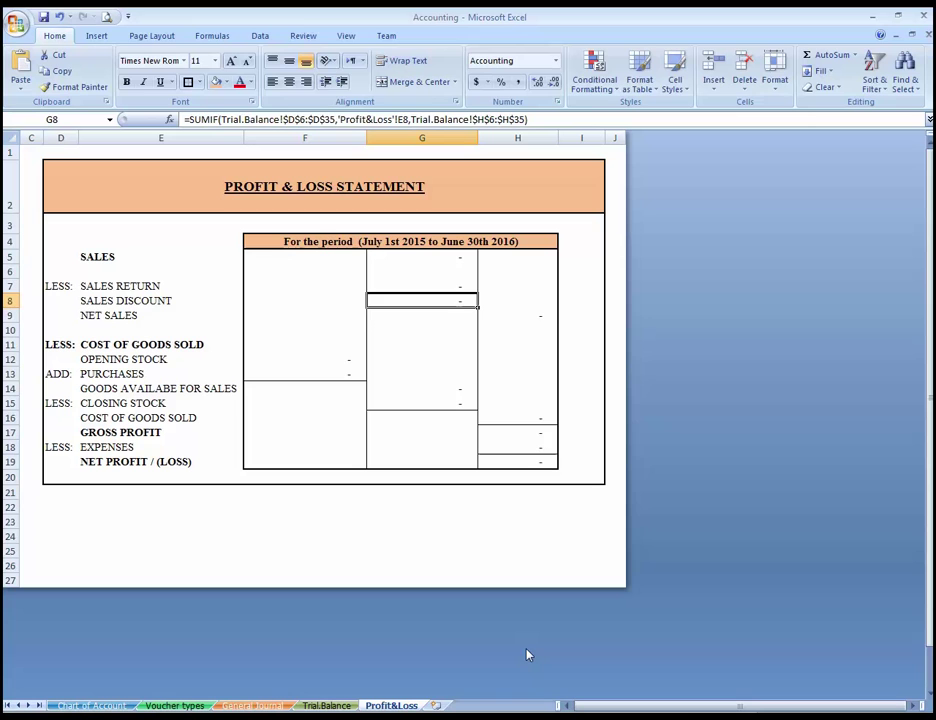
{"action": "key", "text": "F2"}
{"action": "key", "text": "Return"}
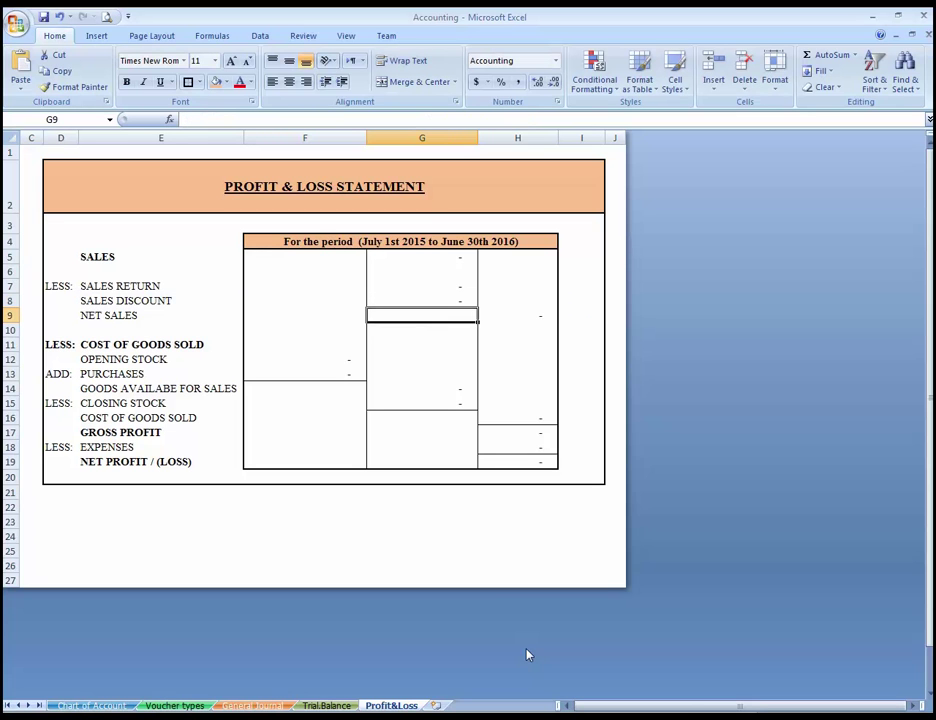
{"action": "key", "text": "Right"}
{"action": "key", "text": "Left"}
{"action": "key", "text": "Right"}
Step: Enter =G5-G7-G8 in H9 to calculate net sales
{"action": "type", "text": "="}
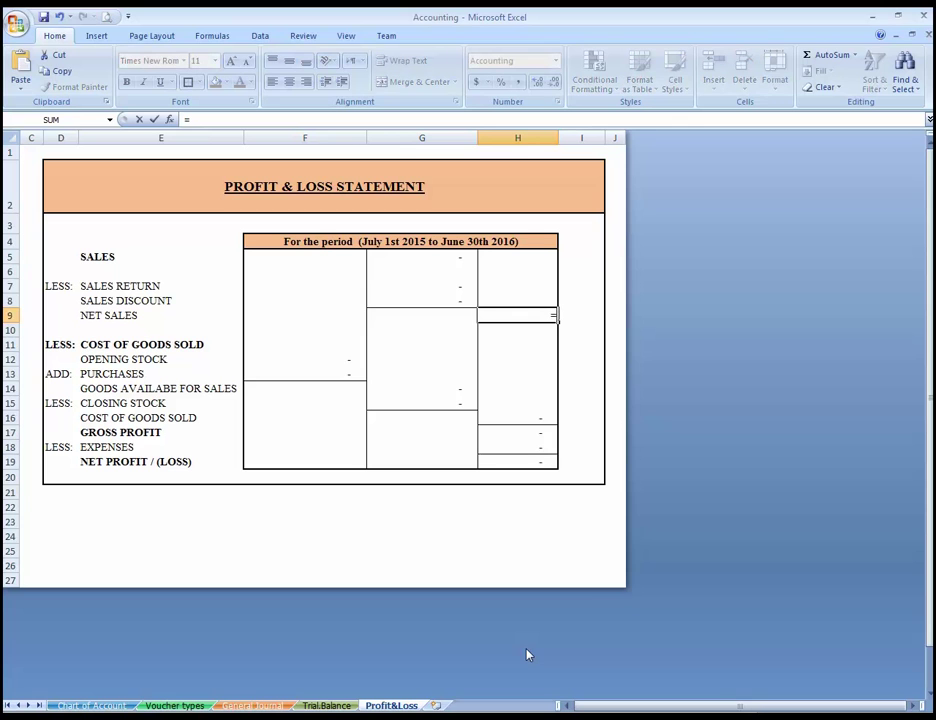
{"action": "left_click", "coordinate": [459, 258]}
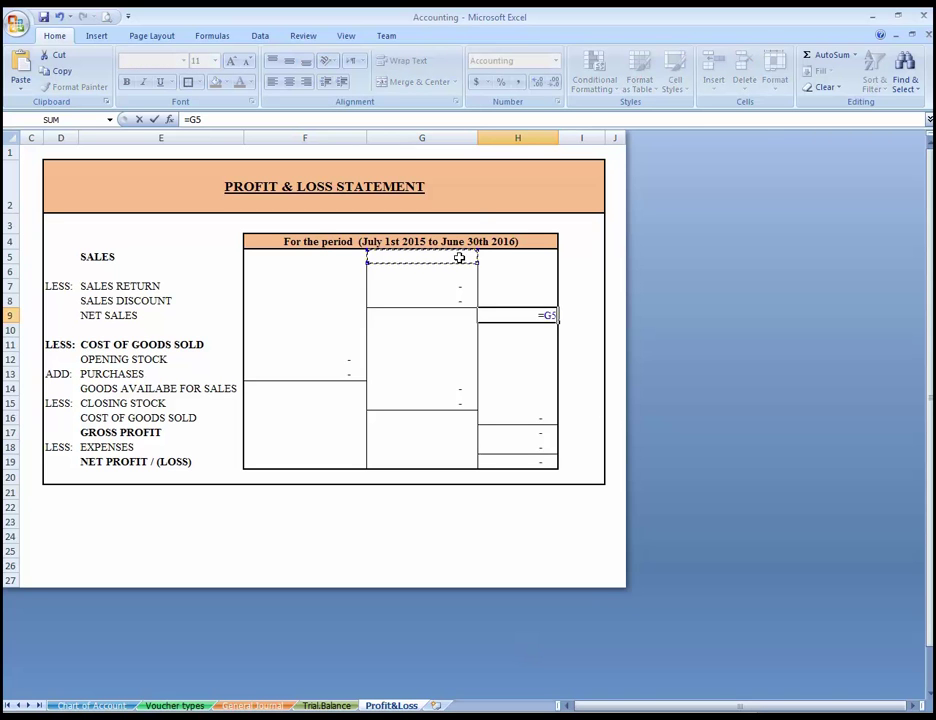
{"action": "type", "text": "-"}
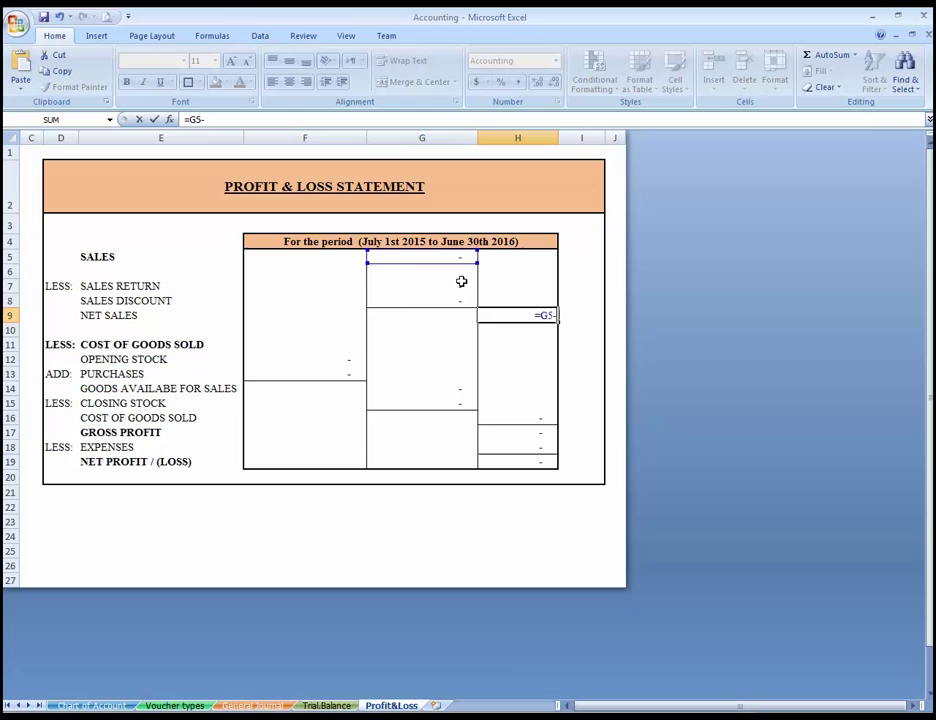
{"action": "left_click", "coordinate": [456, 288]}
{"action": "type", "text": "-"}
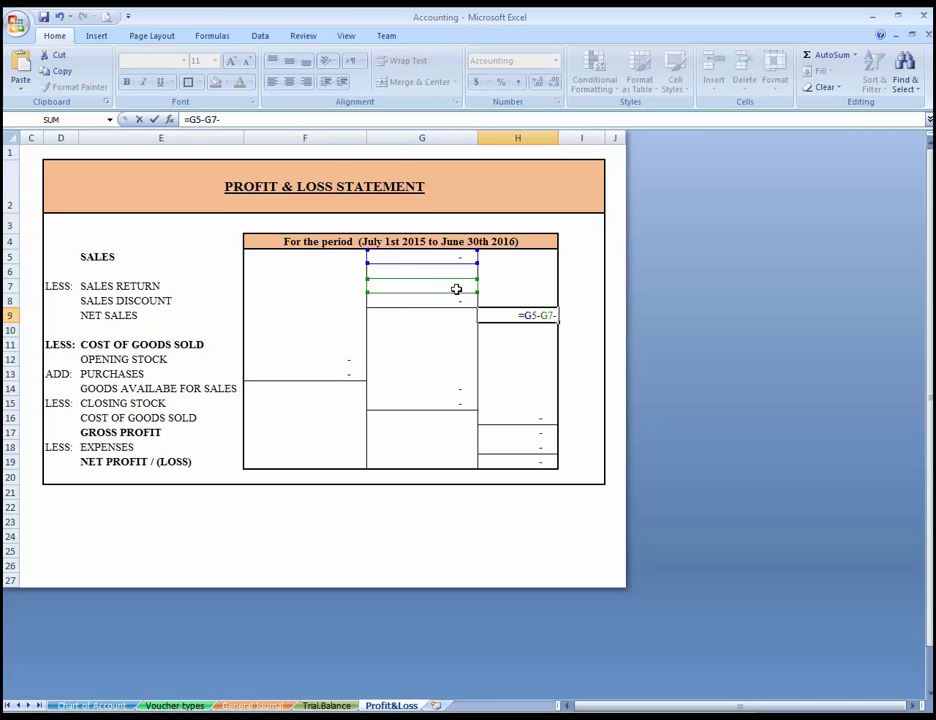
{"action": "left_click", "coordinate": [454, 301]}
{"action": "key", "text": "Return"}
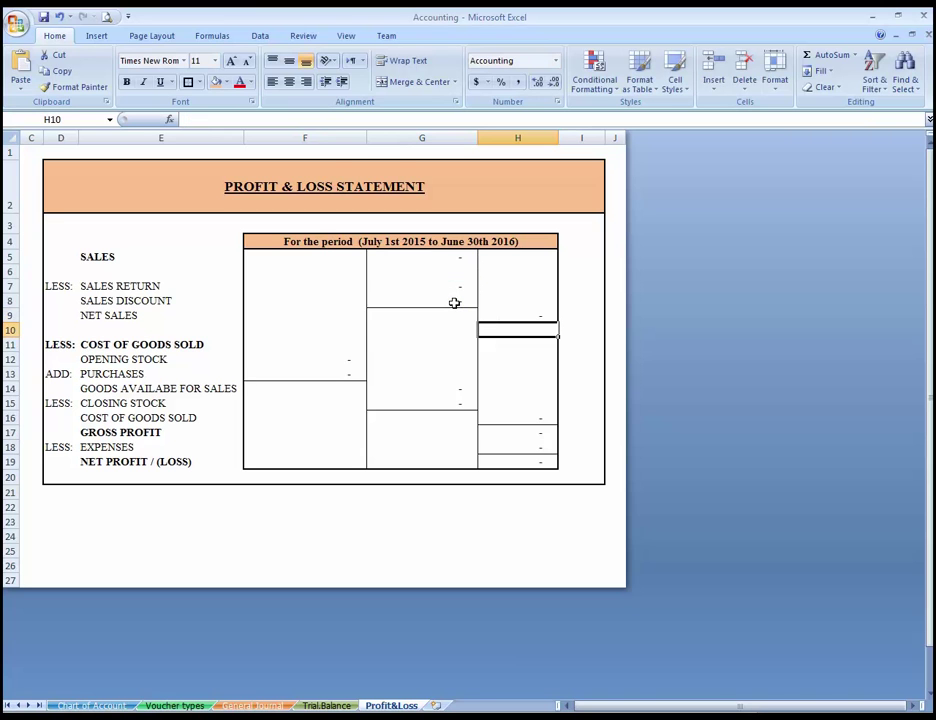
{"action": "key", "text": "Up"}
{"action": "key", "text": "Up"}
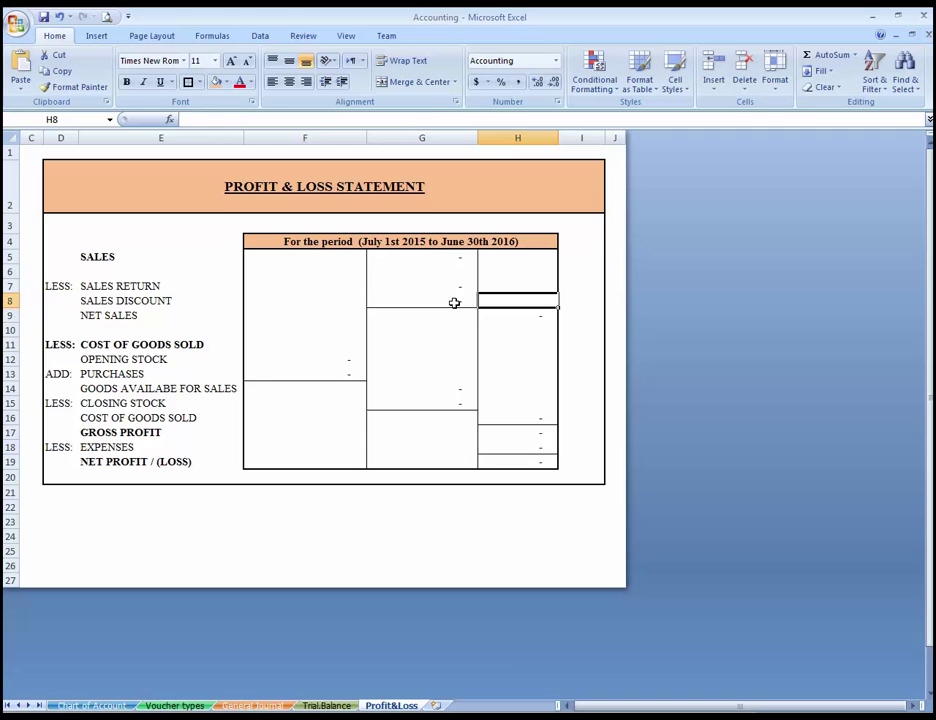
{"action": "key", "text": "Up"}
{"action": "key", "text": "Up"}
{"action": "key", "text": "Up"}
{"action": "key", "text": "Left"}
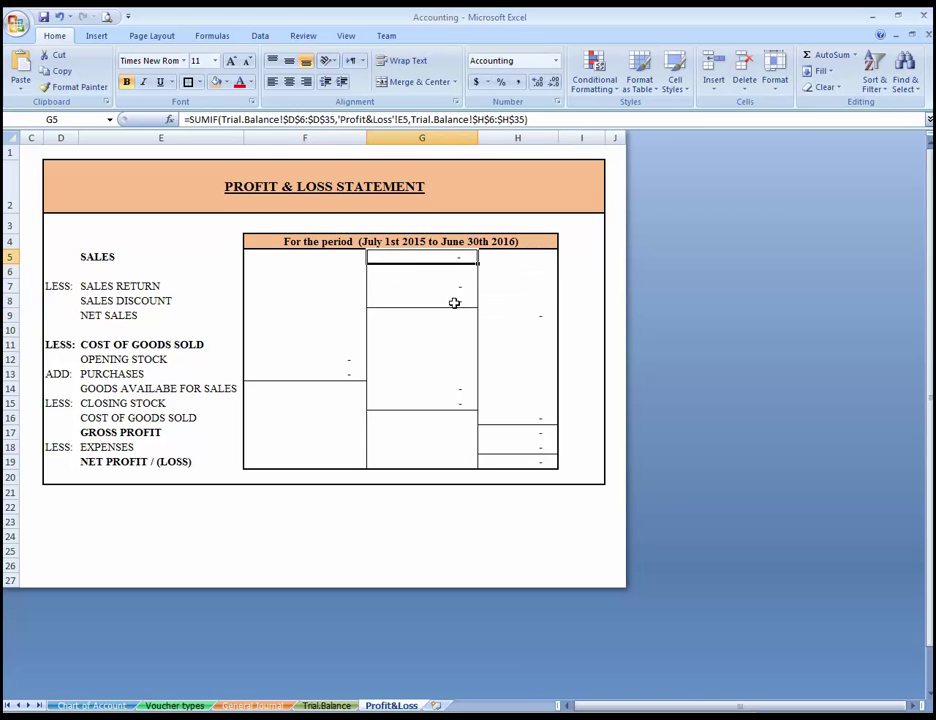
{"action": "key", "text": "Down"}
{"action": "key", "text": "Down"}
{"action": "key", "text": "Down"}
{"action": "key", "text": "Right"}
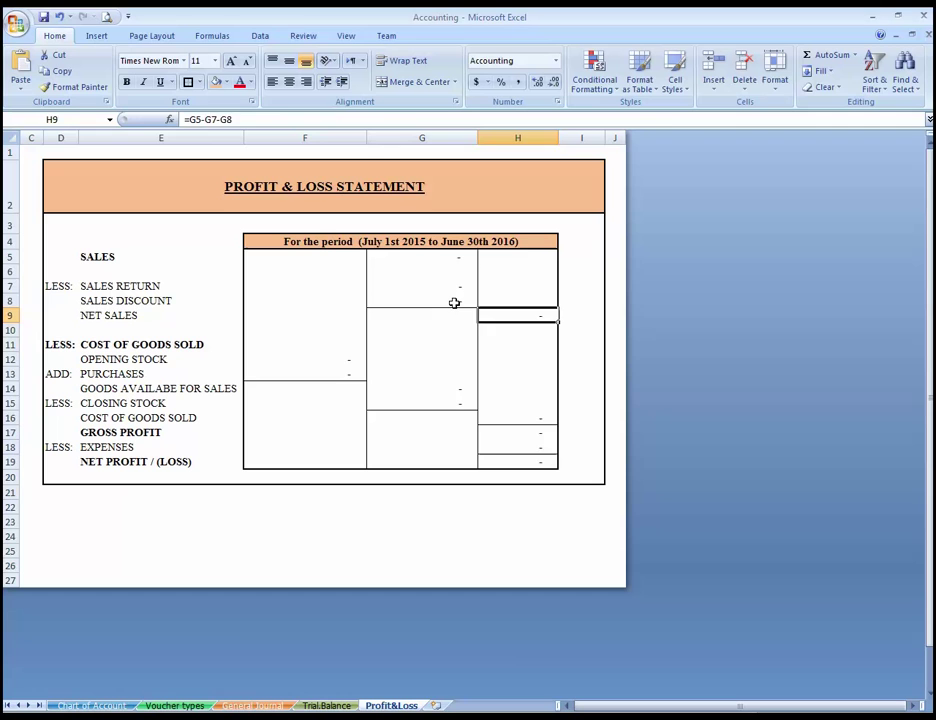
Step: Bold the NET SALES label in E9
{"action": "key", "text": "Left"}
{"action": "key", "text": "Left"}
{"action": "key", "text": "Left"}
{"action": "key", "text": "ctrl+b"}
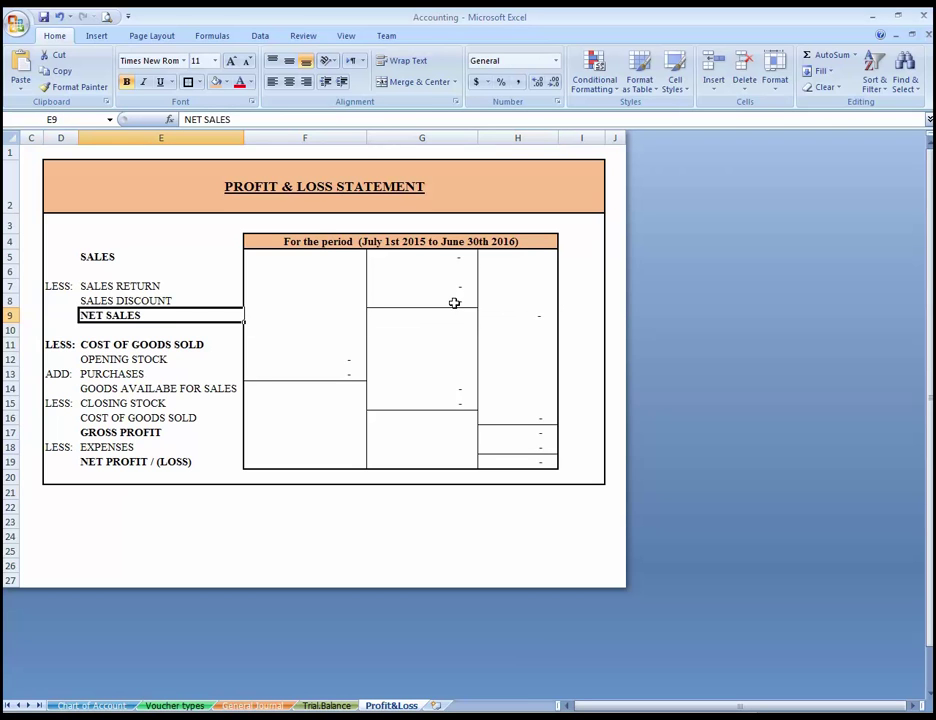
{"action": "key", "text": "Right"}
{"action": "key", "text": "Right"}
{"action": "key", "text": "Down"}
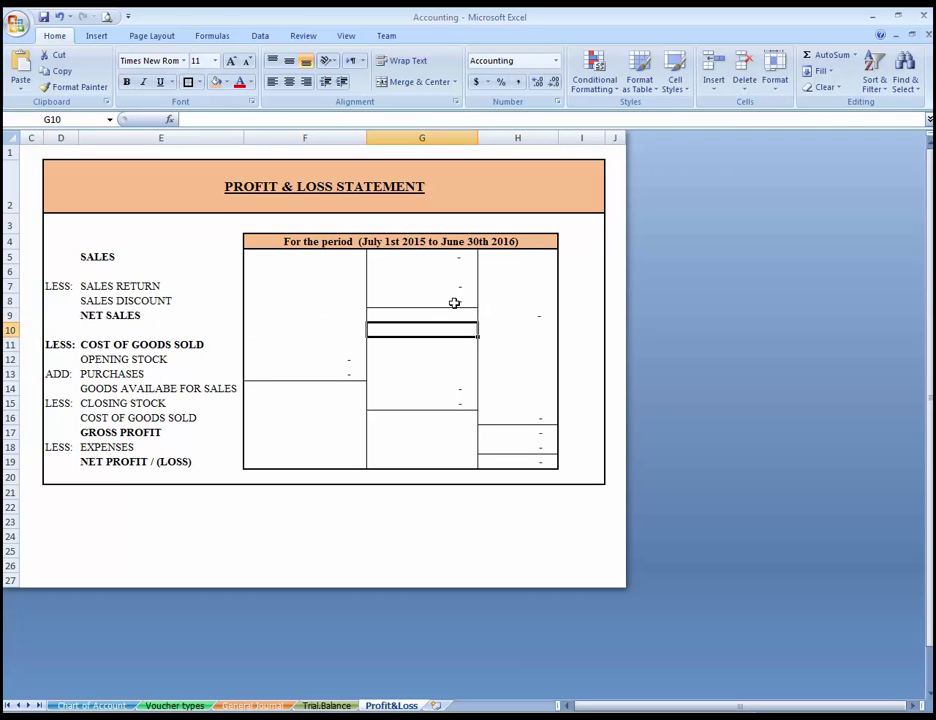
{"action": "key", "text": "Down"}
{"action": "key", "text": "Down"}
{"action": "key", "text": "Left"}
{"action": "key", "text": "Left"}
{"action": "key", "text": "Right"}
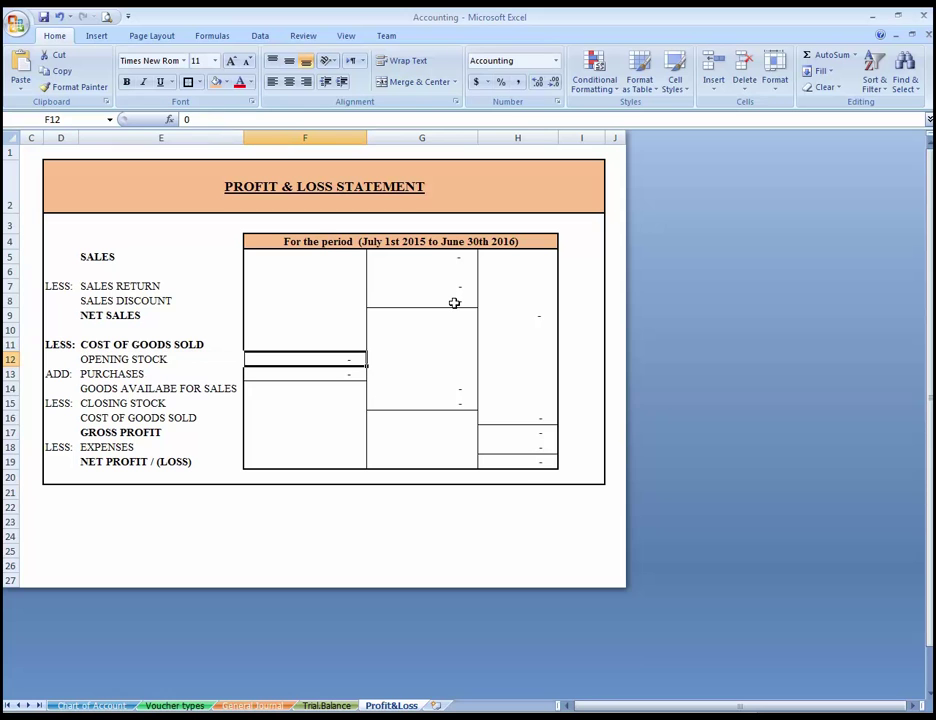
{"action": "key", "text": "Up"}
{"action": "key", "text": "Down"}
Step: In F12 build =SUMIF(Trial.Balance!$D$6:$D$35,E12,Trial.Balance!$H$6:$H$35) for opening stock
{"action": "type", "text": "=sum"}
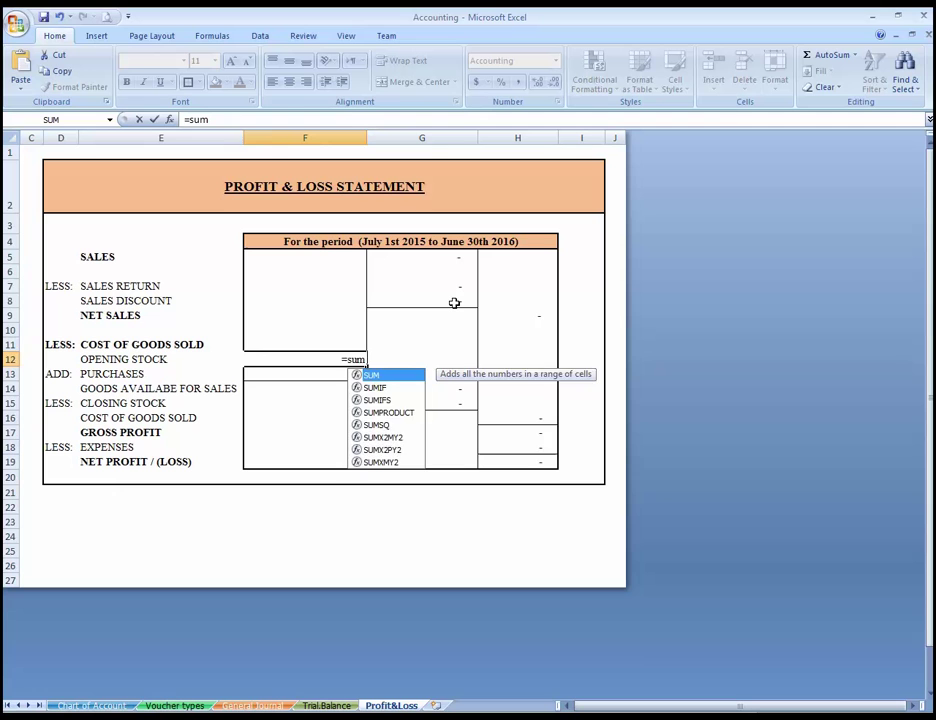
{"action": "type", "text": "("}
{"action": "key", "text": "BackSpace"}
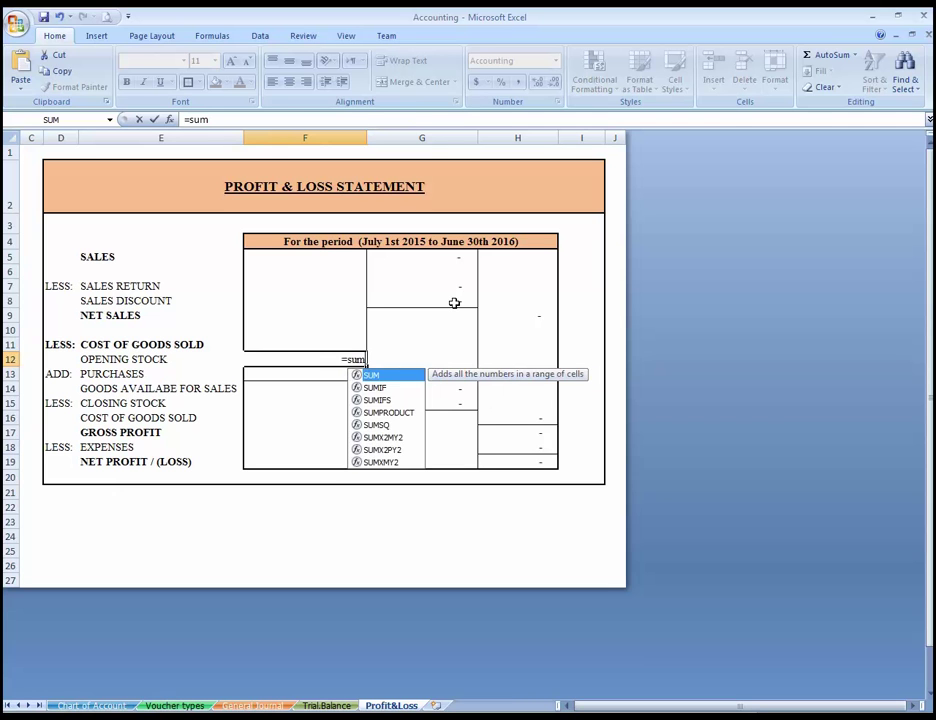
{"action": "type", "text": "if("}
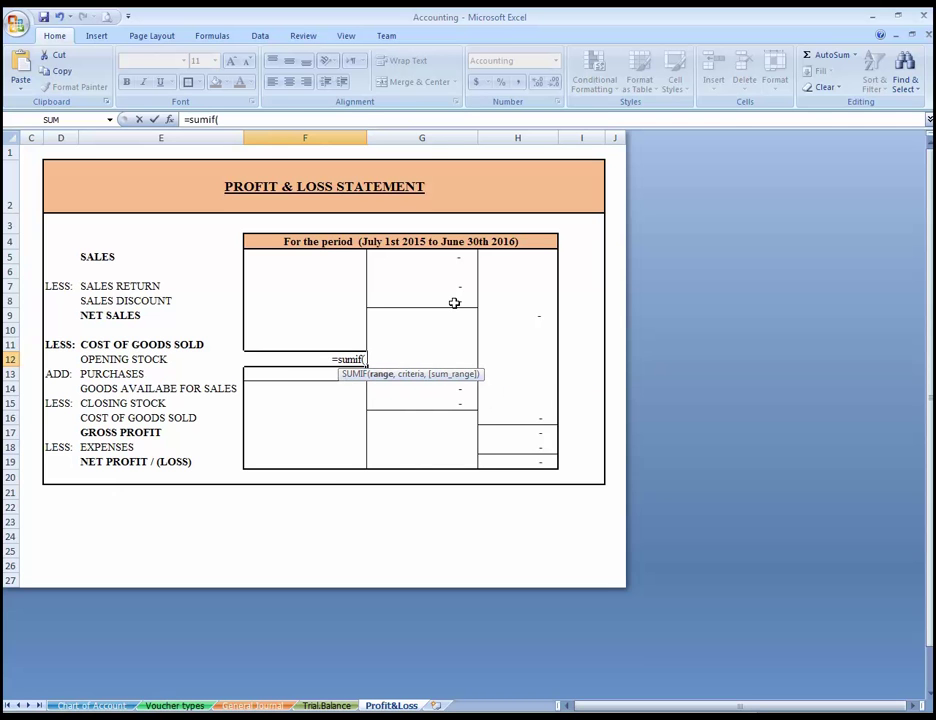
{"action": "left_click", "coordinate": [325, 705]}
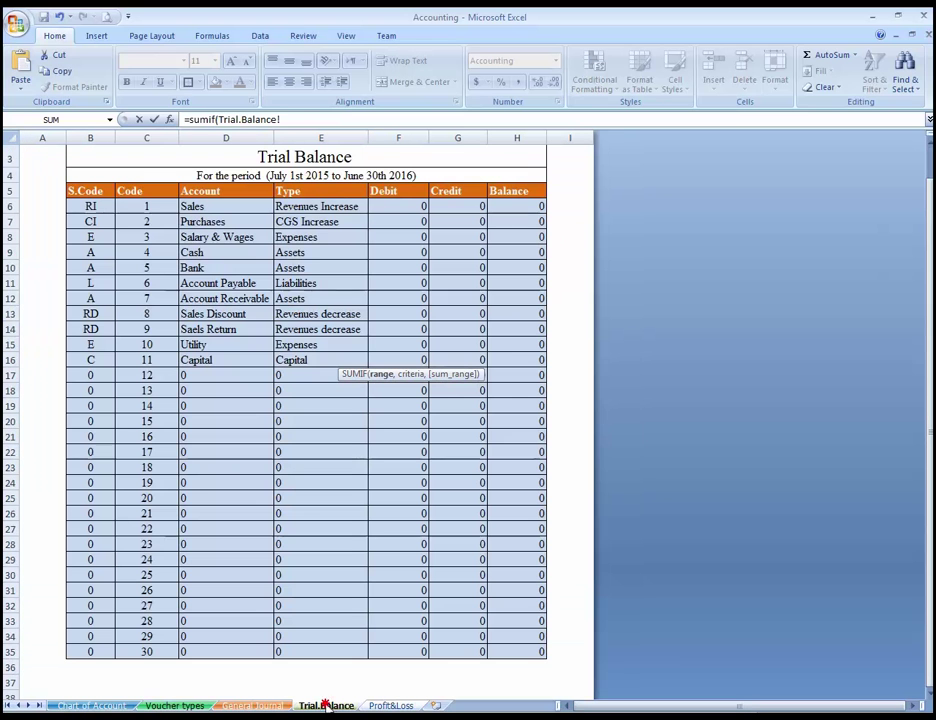
{"action": "left_click_drag", "start_coordinate": [230, 207], "coordinate": [262, 651]}
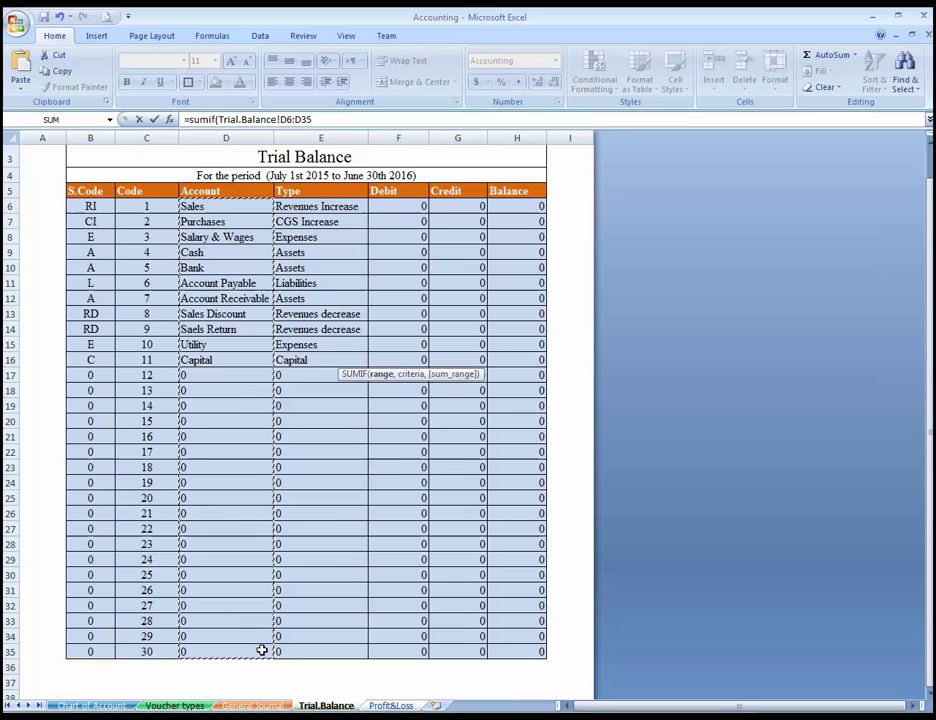
{"action": "key", "text": "F4"}
{"action": "type", "text": "$D$35,"}
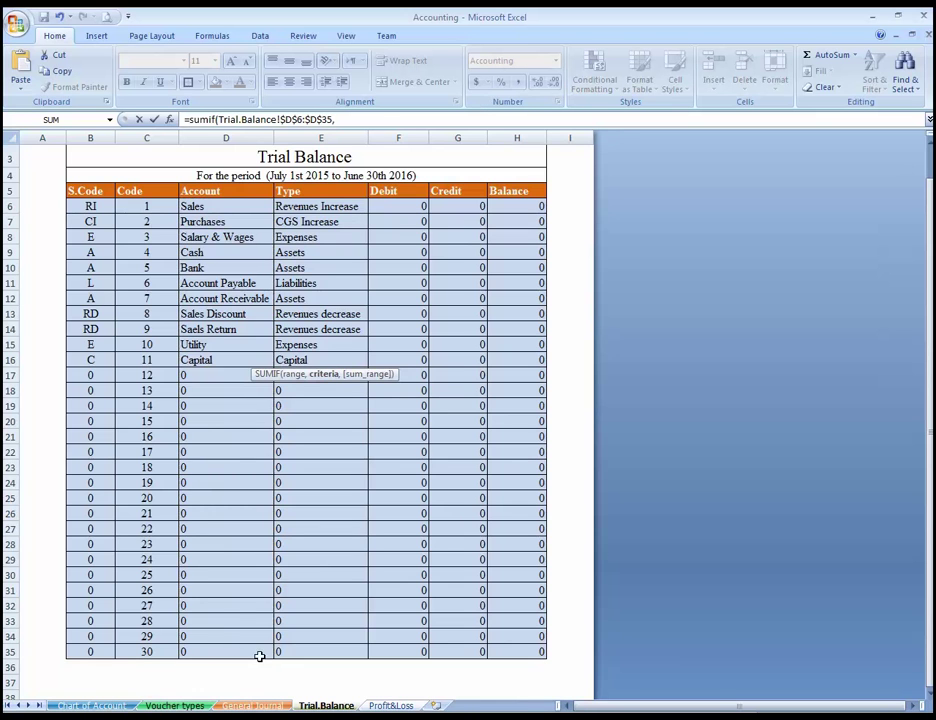
{"action": "left_click", "coordinate": [380, 706]}
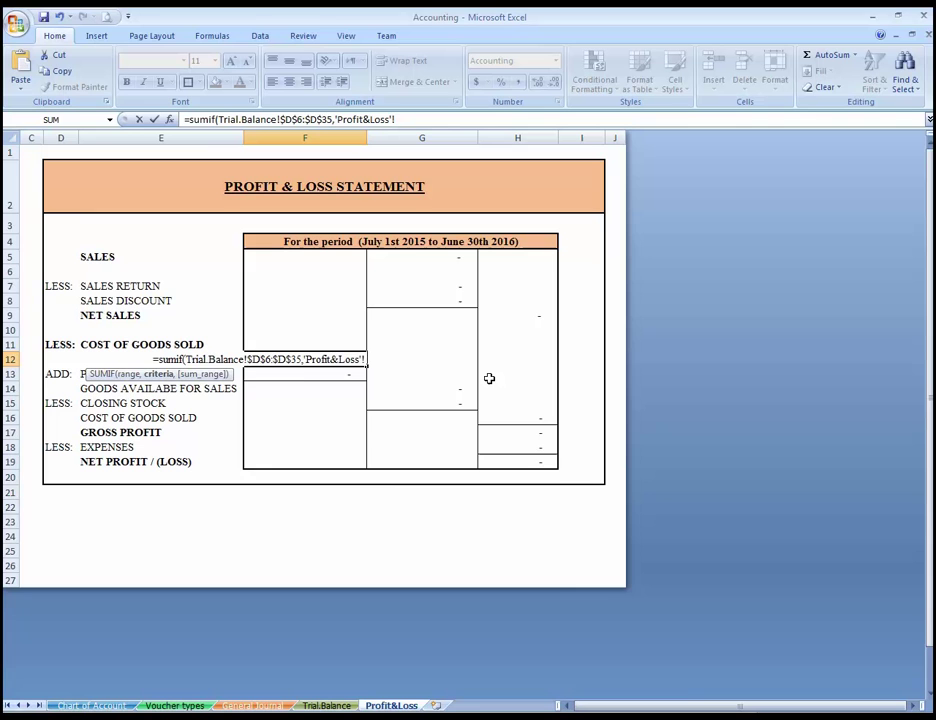
{"action": "type", "text": "e"}
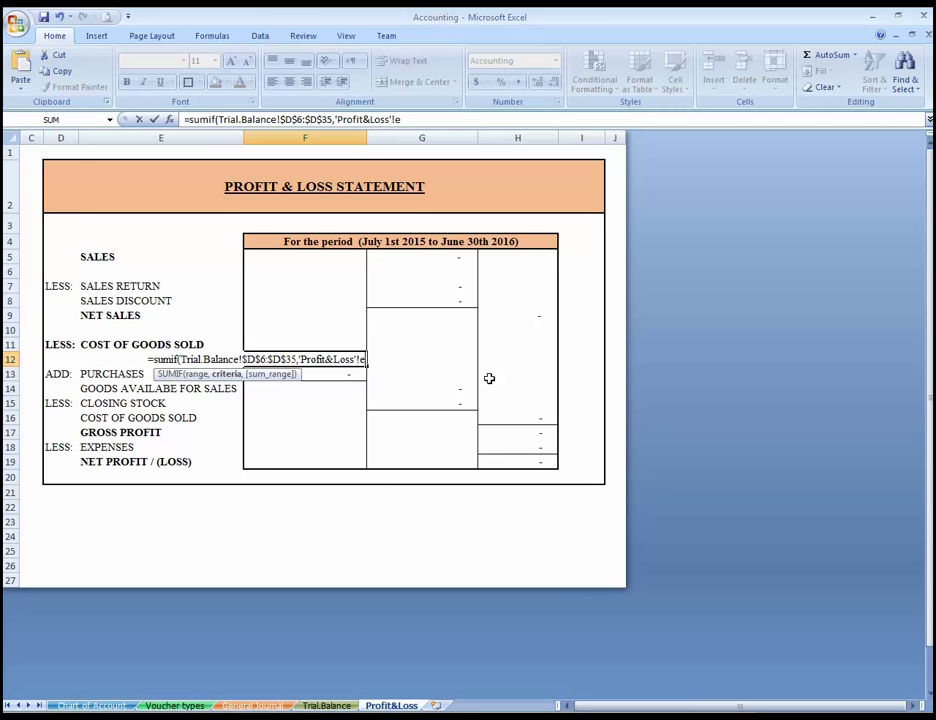
{"action": "type", "text": "12"}
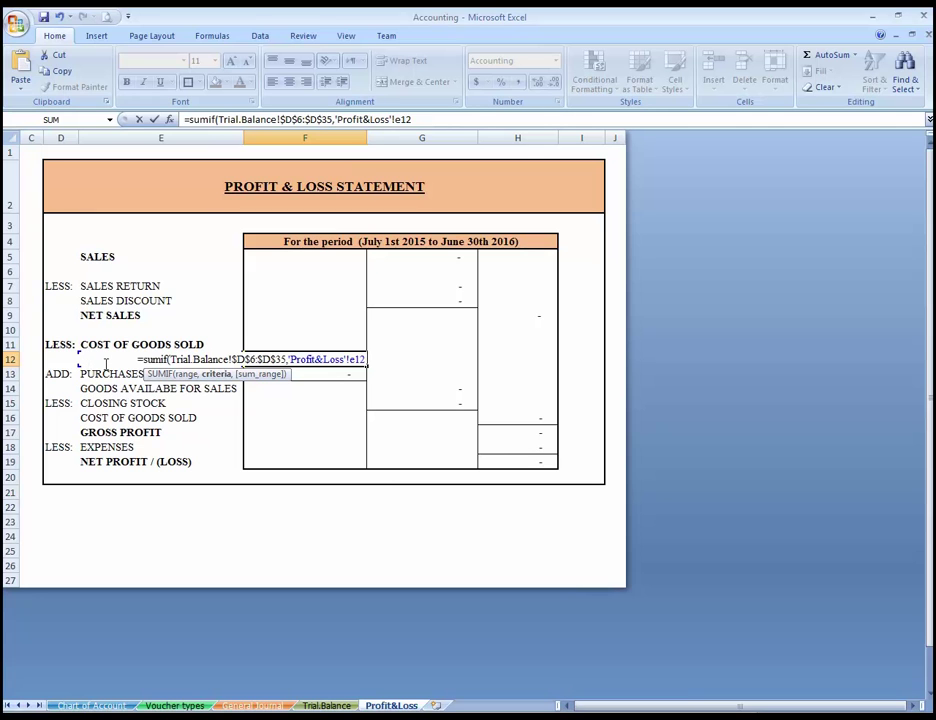
{"action": "type", "text": ","}
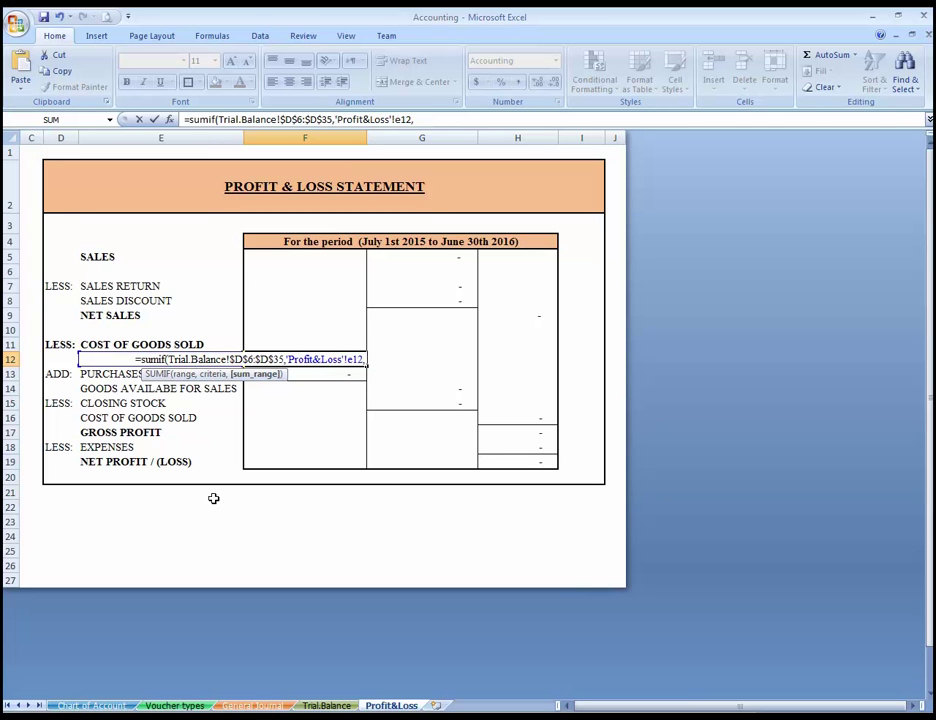
{"action": "left_click", "coordinate": [326, 706]}
{"action": "left_click_drag", "start_coordinate": [529, 207], "coordinate": [536, 651]}
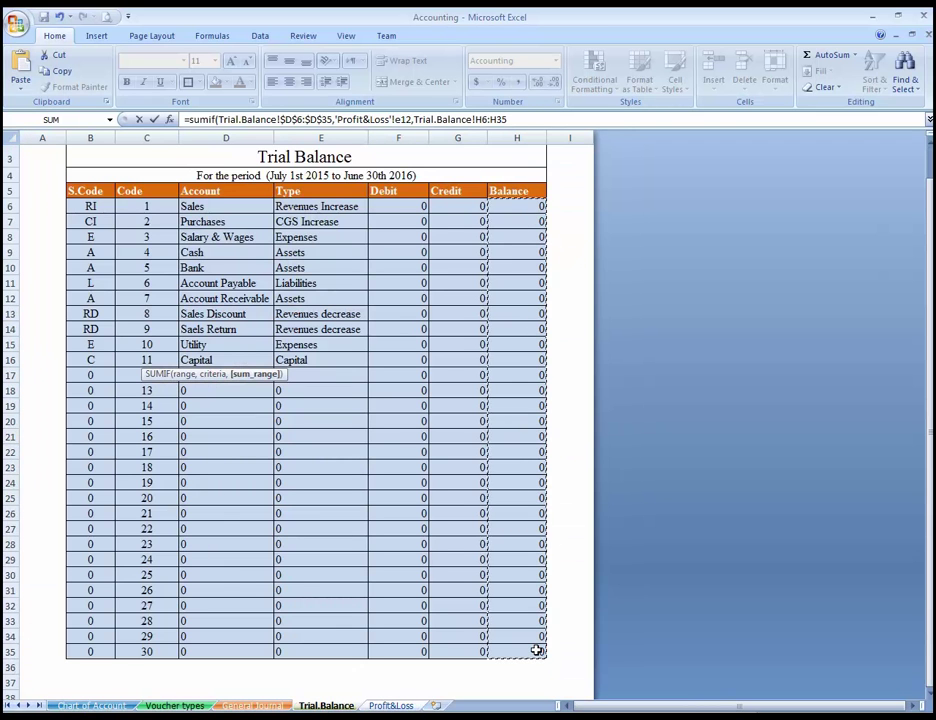
{"action": "key", "text": "F4"}
Step: Enter the Opening Stock SUMIF in F12 and copy its formula text
{"action": "key", "text": "Return"}
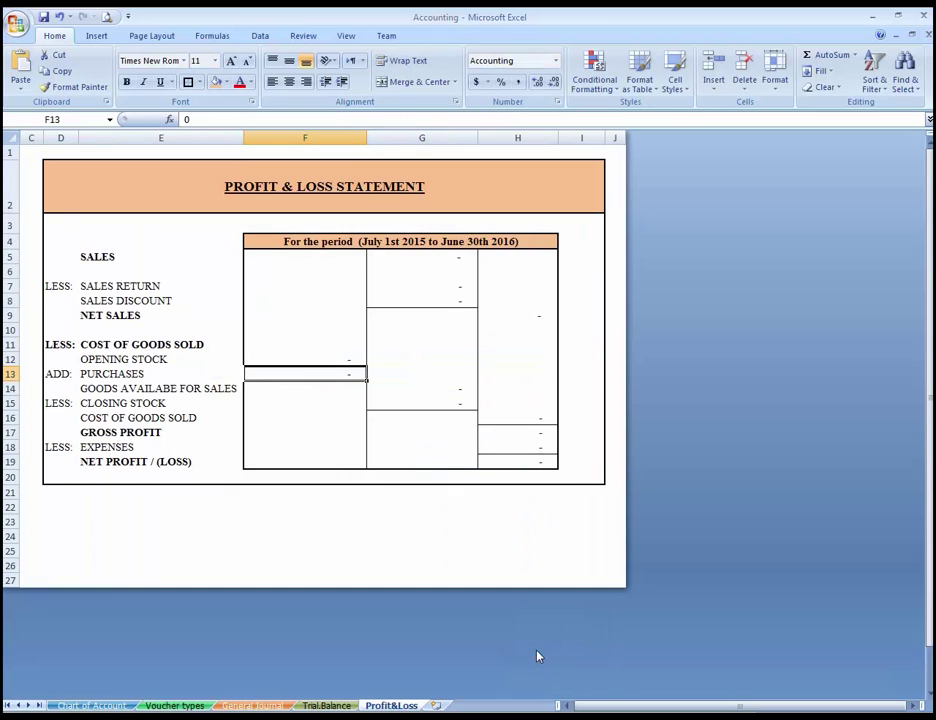
{"action": "key", "text": "Up"}
{"action": "key", "text": "F2"}
{"action": "key", "text": "shift+Left"}
{"action": "key", "text": "shift+Left"}
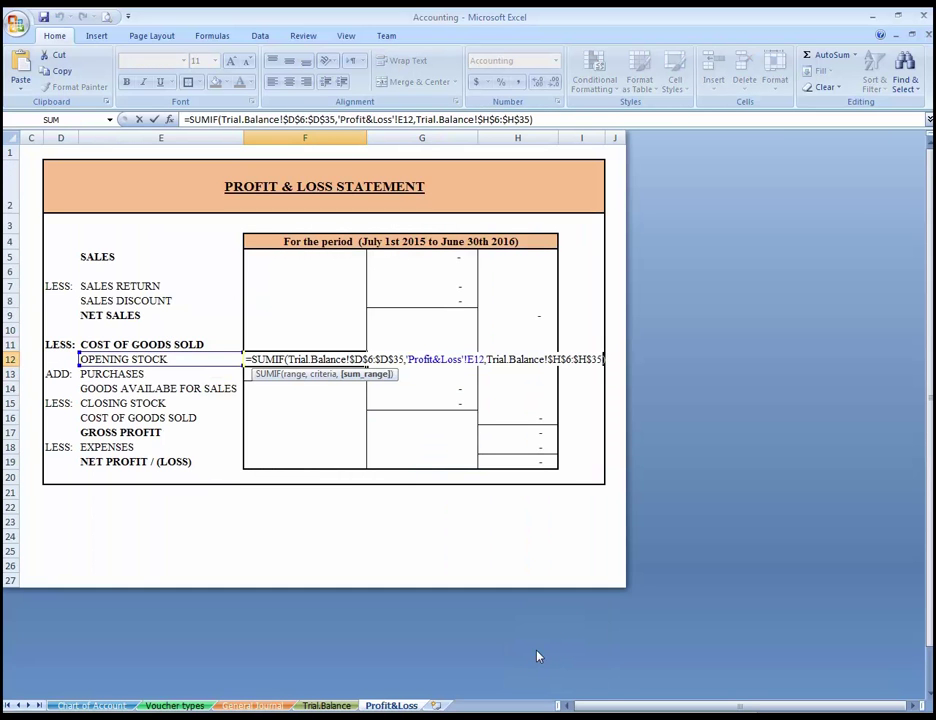
{"action": "key", "text": "shift+Left"}
{"action": "key", "text": "shift+Left"}
{"action": "key", "text": "shift+Left"}
{"action": "key", "text": "shift+Left"}
{"action": "key", "text": "shift+Left"}
{"action": "key", "text": "shift+Left"}
{"action": "key", "text": "shift+Left"}
{"action": "key", "text": "shift+Left"}
{"action": "key", "text": "shift+Left"}
{"action": "key", "text": "shift+Left"}
{"action": "key", "text": "shift+Left"}
{"action": "key", "text": "shift+Left"}
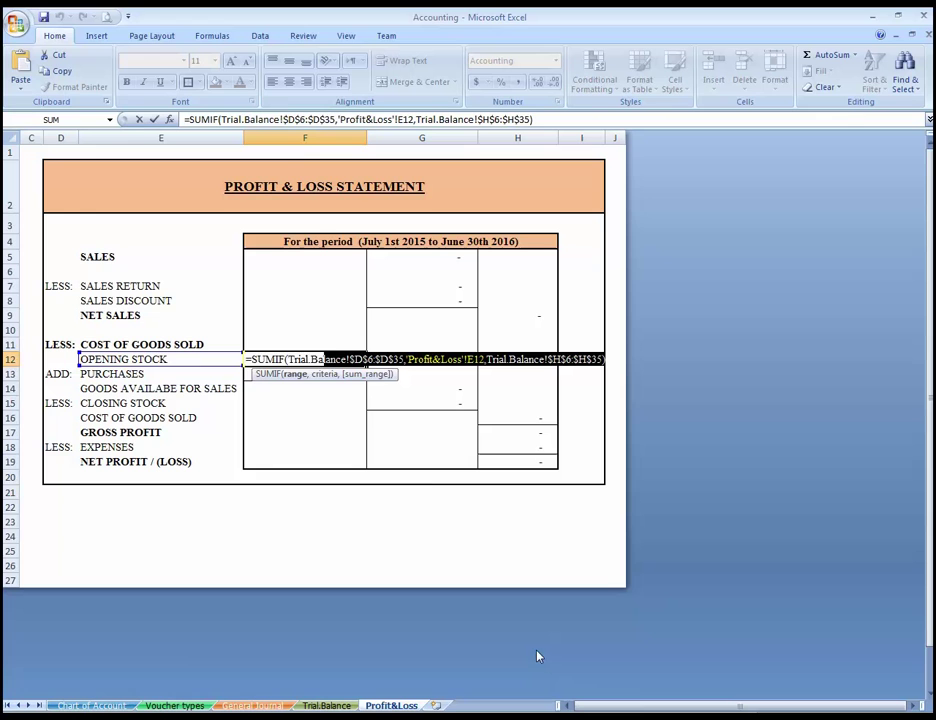
{"action": "key", "text": "shift+Left"}
{"action": "key", "text": "shift+Left"}
{"action": "key", "text": "shift+Left"}
Step: Paste the SUMIF into F13 for Purchases, changing the criteria reference from E12 to E13
{"action": "key", "text": "Return"}
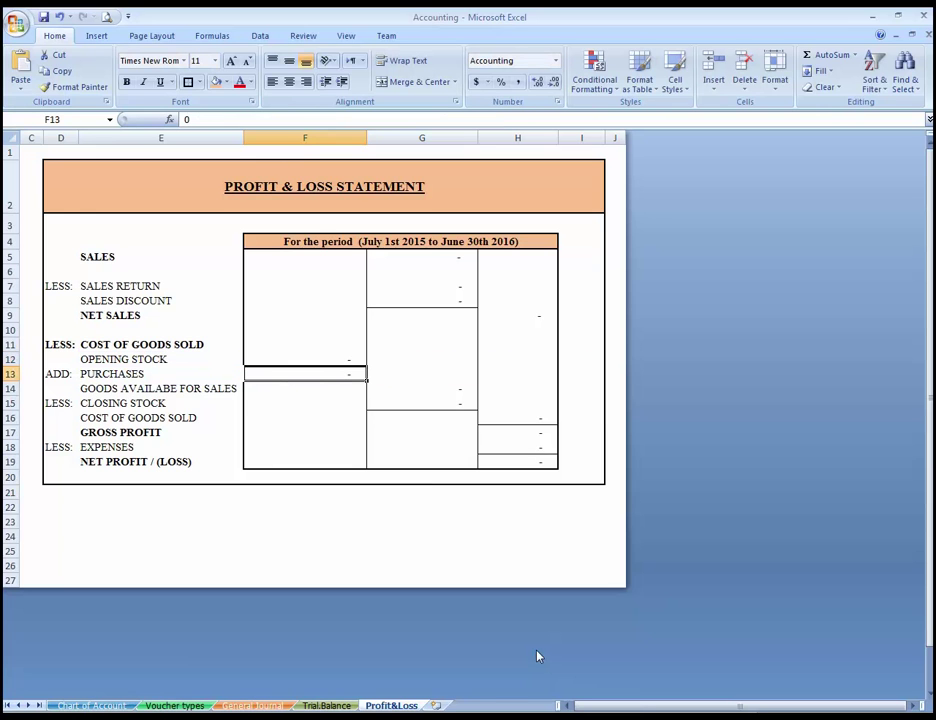
{"action": "key", "text": "ctrl+v"}
{"action": "key", "text": "F2"}
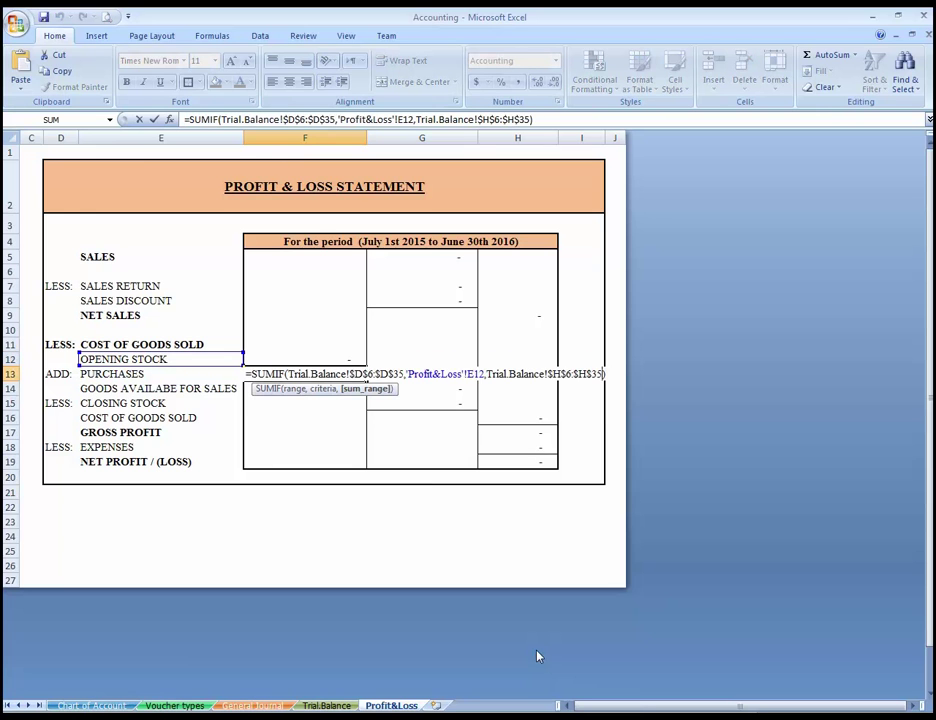
{"action": "key", "text": "Left"}
{"action": "key", "text": "Left"}
{"action": "key", "text": "Left"}
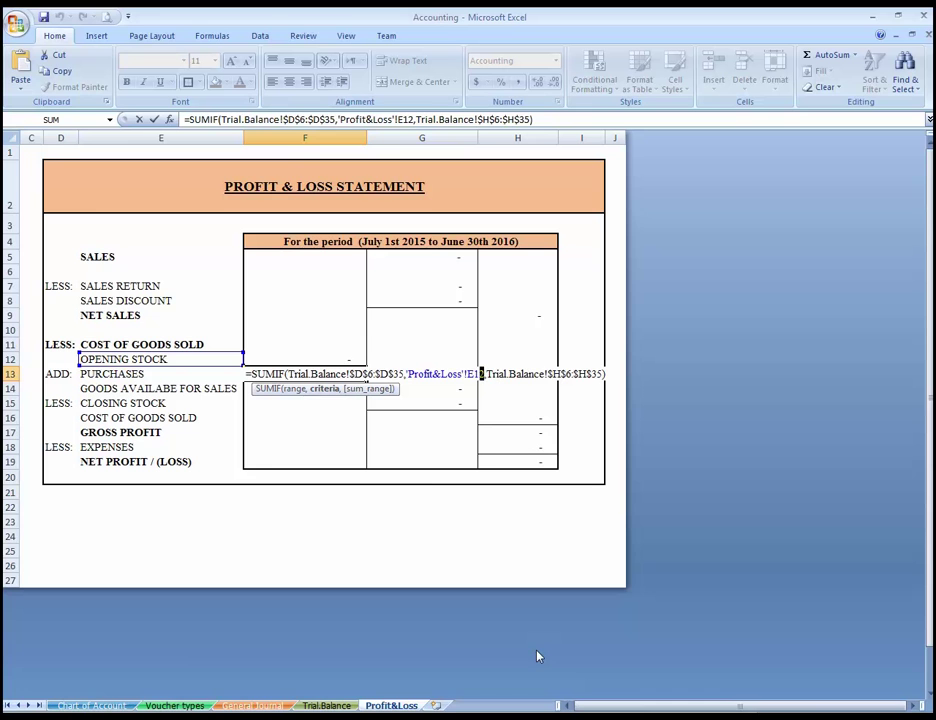
{"action": "type", "text": "13"}
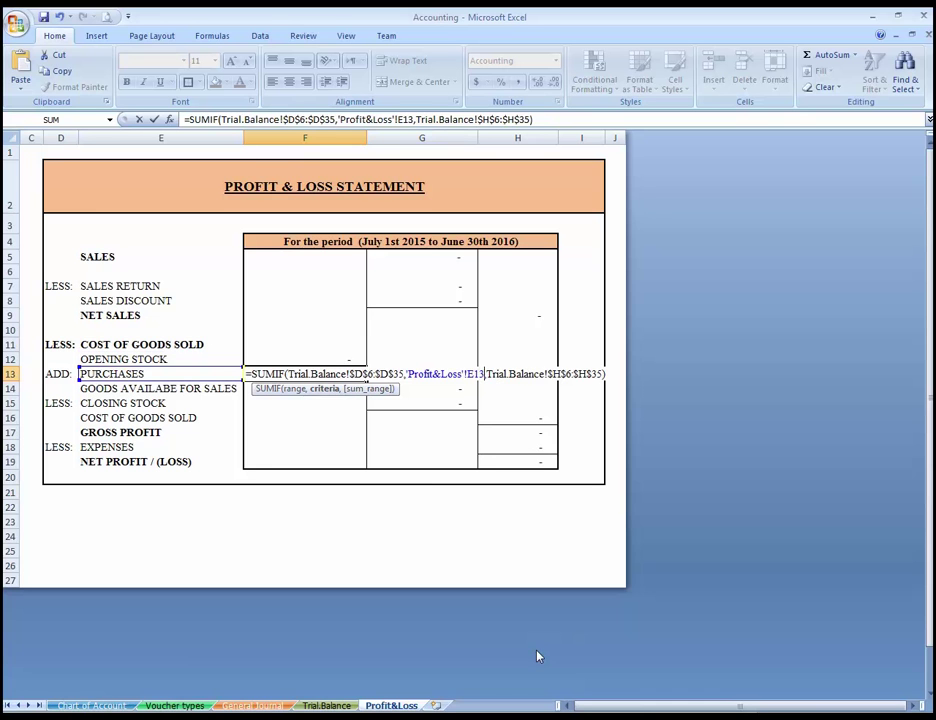
{"action": "key", "text": "Return"}
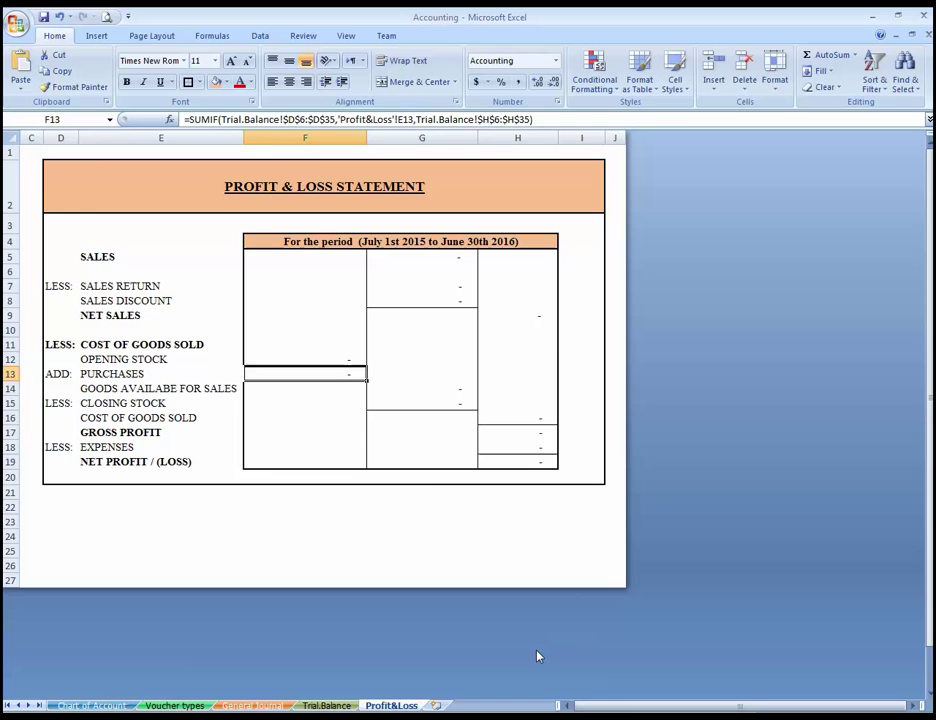
{"action": "key", "text": "Left"}
{"action": "key", "text": "Left"}
{"action": "key", "text": "Right"}
{"action": "key", "text": "Right"}
{"action": "key", "text": "Left"}
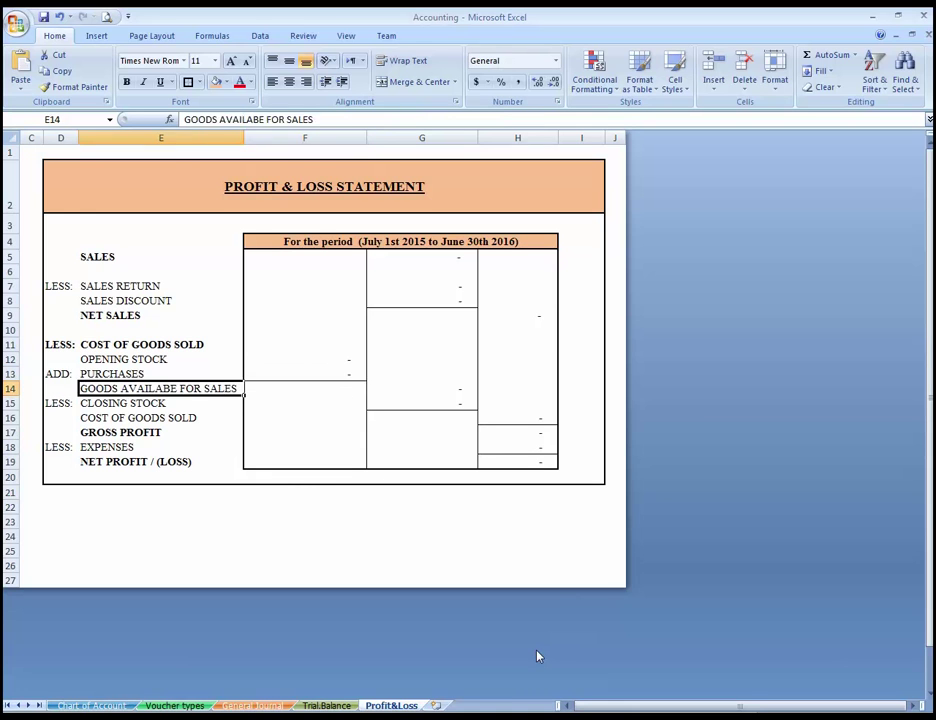
{"action": "key", "text": "Right"}
{"action": "key", "text": "Right"}
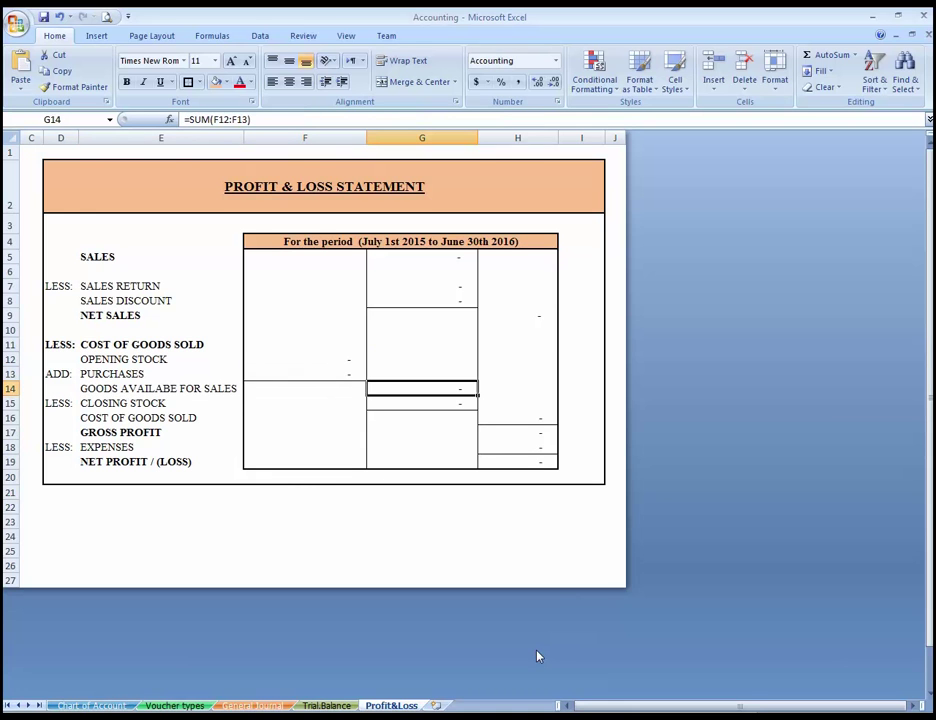
{"action": "key", "text": "F2"}
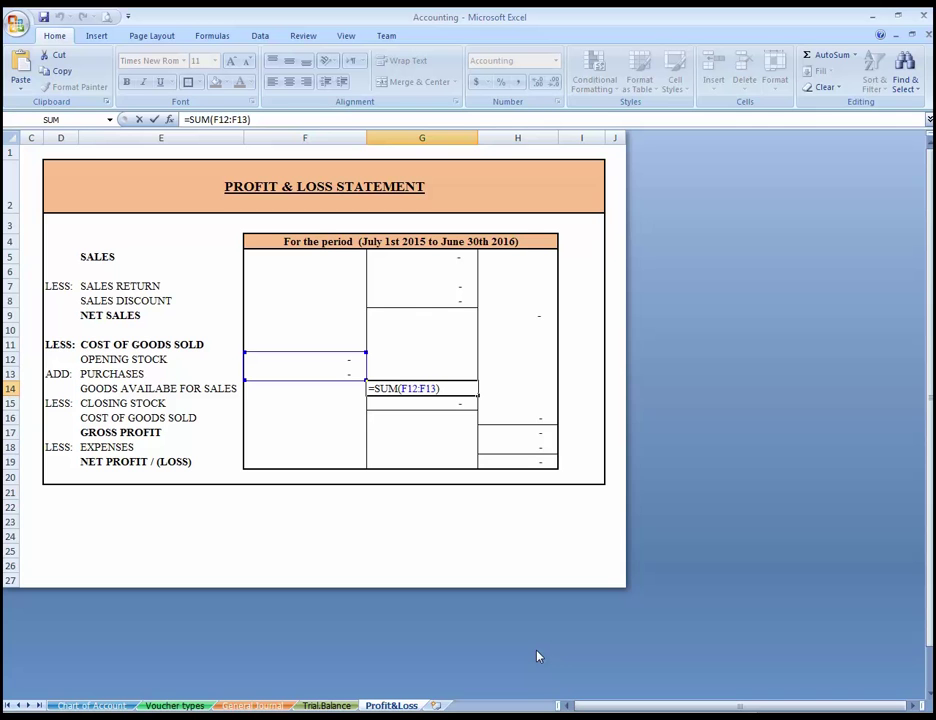
{"action": "key", "text": "Return"}
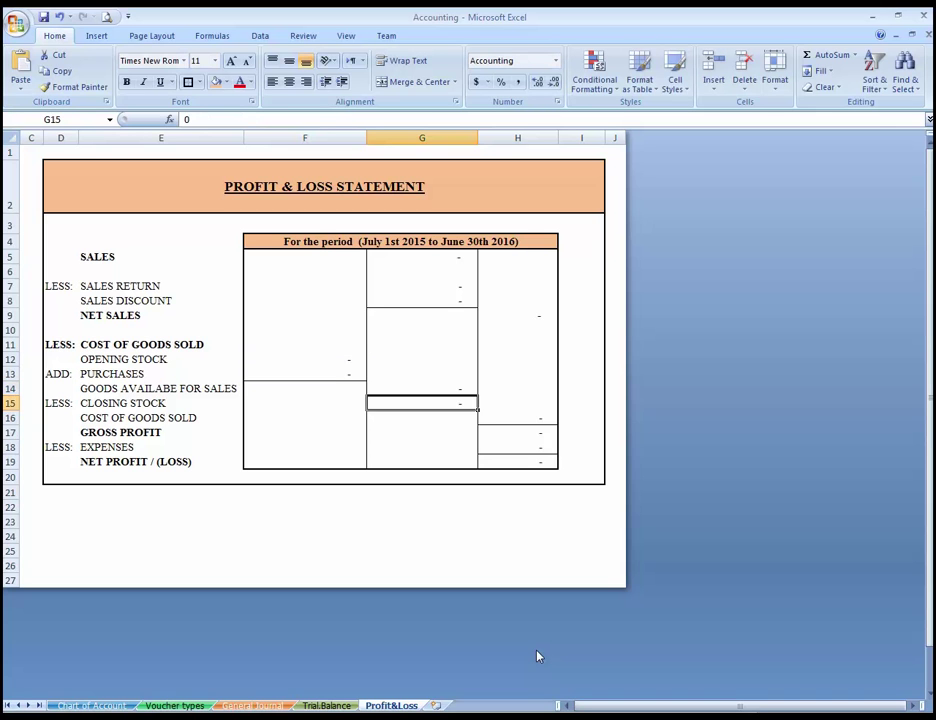
{"action": "key", "text": "Up"}
{"action": "key", "text": "Up"}
{"action": "key", "text": "Left"}
{"action": "key", "text": "Up"}
{"action": "key", "text": "Down"}
{"action": "key", "text": "Down"}
{"action": "key", "text": "Right"}
{"action": "key", "text": "F2"}
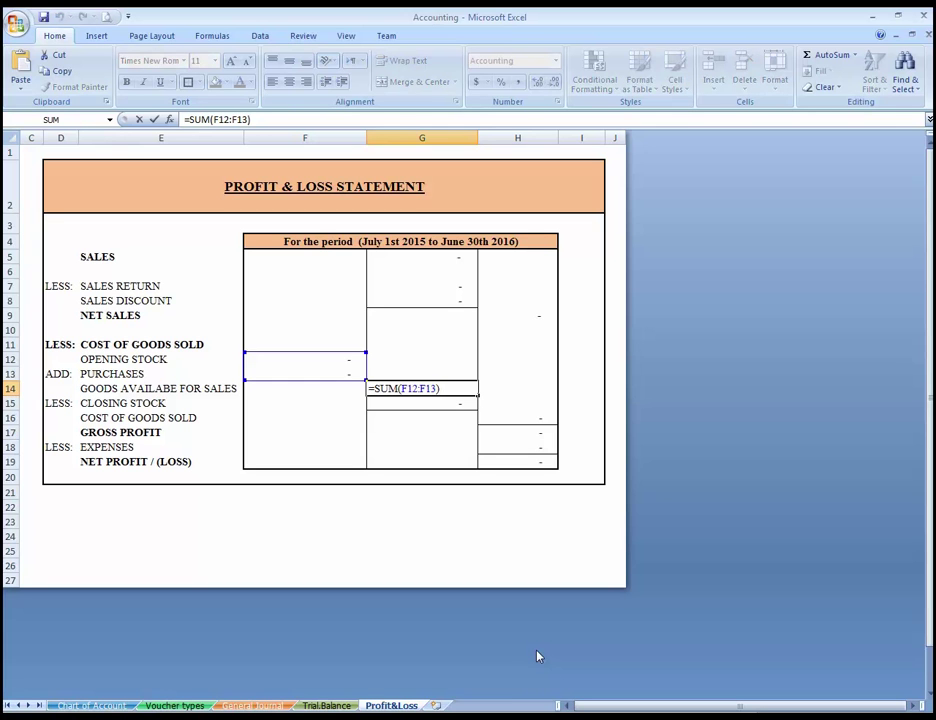
{"action": "key", "text": "Return"}
{"action": "key", "text": "Up"}
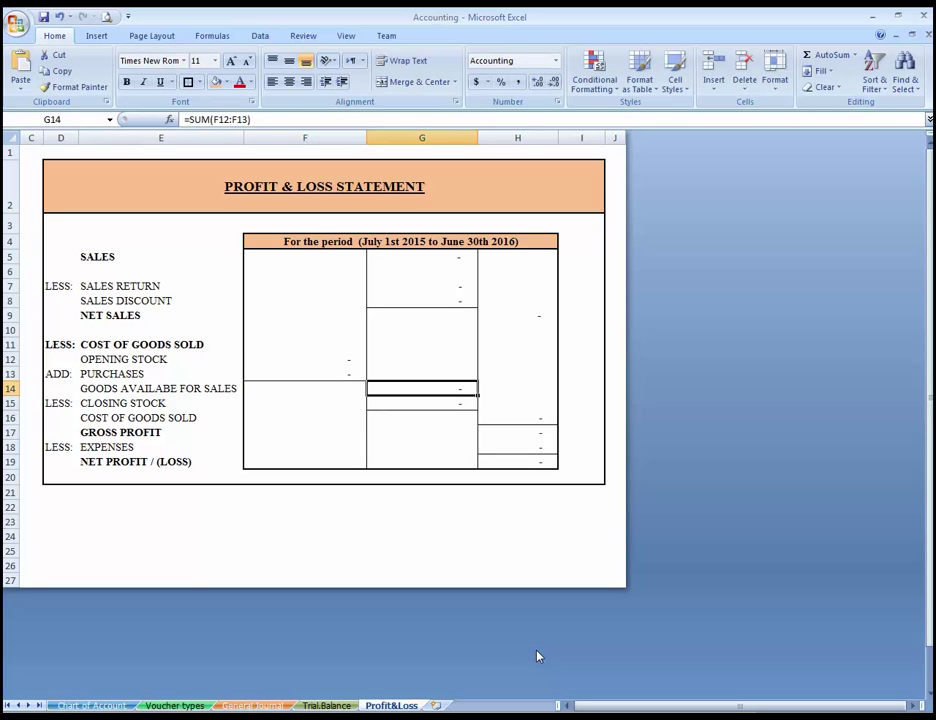
{"action": "key", "text": "Left"}
{"action": "key", "text": "Up"}
{"action": "key", "text": "Up"}
{"action": "key", "text": "Down"}
{"action": "key", "text": "Down"}
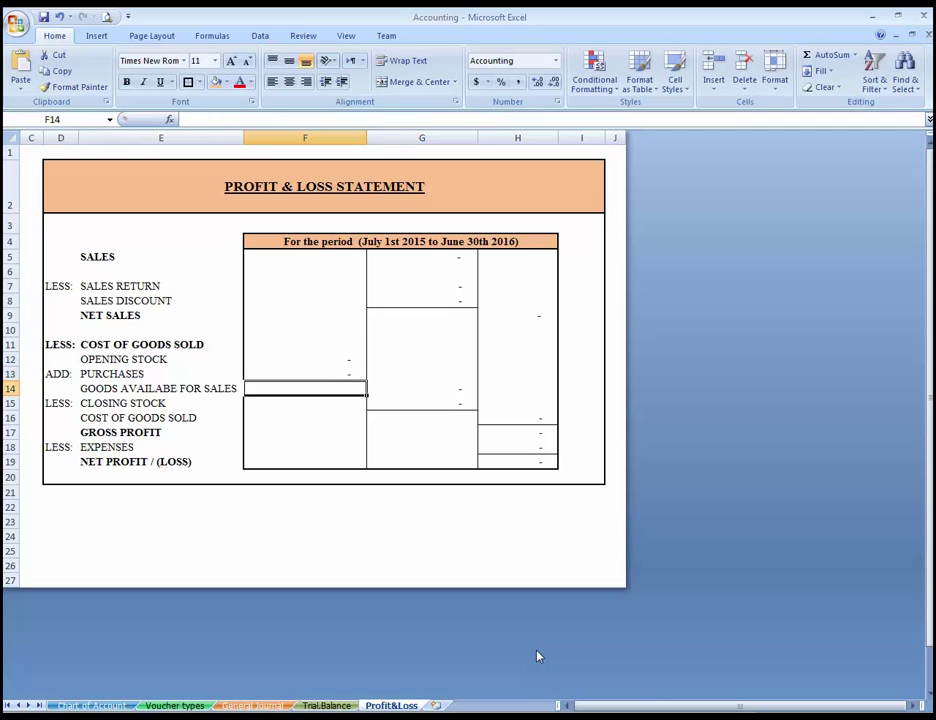
{"action": "key", "text": "Right"}
{"action": "key", "text": "Down"}
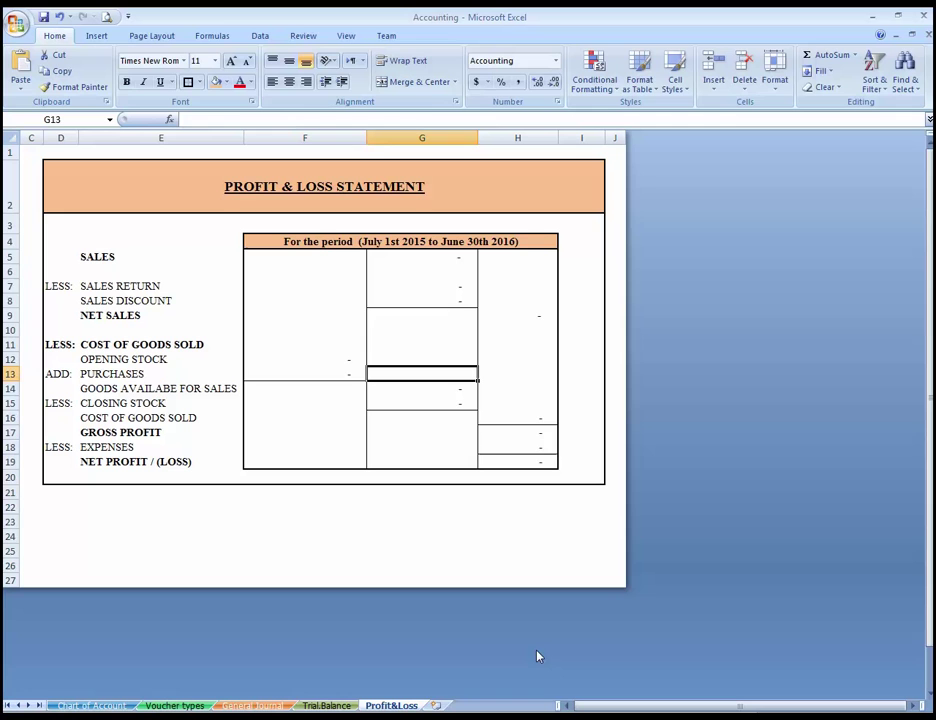
{"action": "key", "text": "Left"}
{"action": "key", "text": "Up"}
{"action": "key", "text": "Up"}
{"action": "key", "text": "F2"}
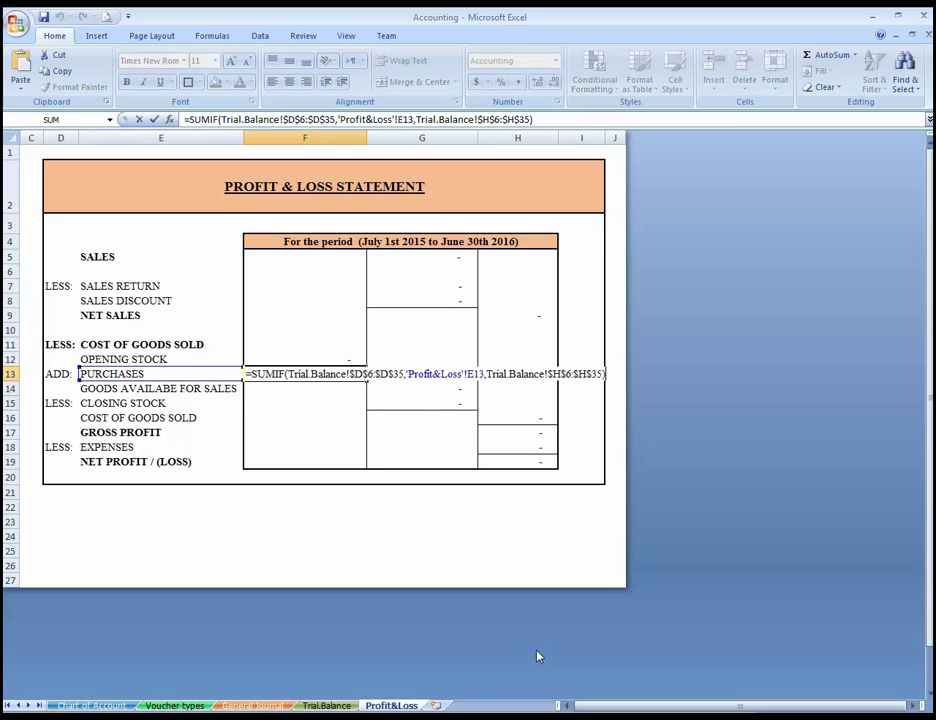
{"action": "key", "text": "shift+Left"}
{"action": "key", "text": "shift+Left"}
{"action": "key", "text": "shift+Left"}
{"action": "key", "text": "shift+Left"}
{"action": "key", "text": "shift+Left"}
{"action": "key", "text": "shift+Left"}
{"action": "key", "text": "shift+Left"}
{"action": "key", "text": "shift+Left"}
{"action": "key", "text": "shift+Left"}
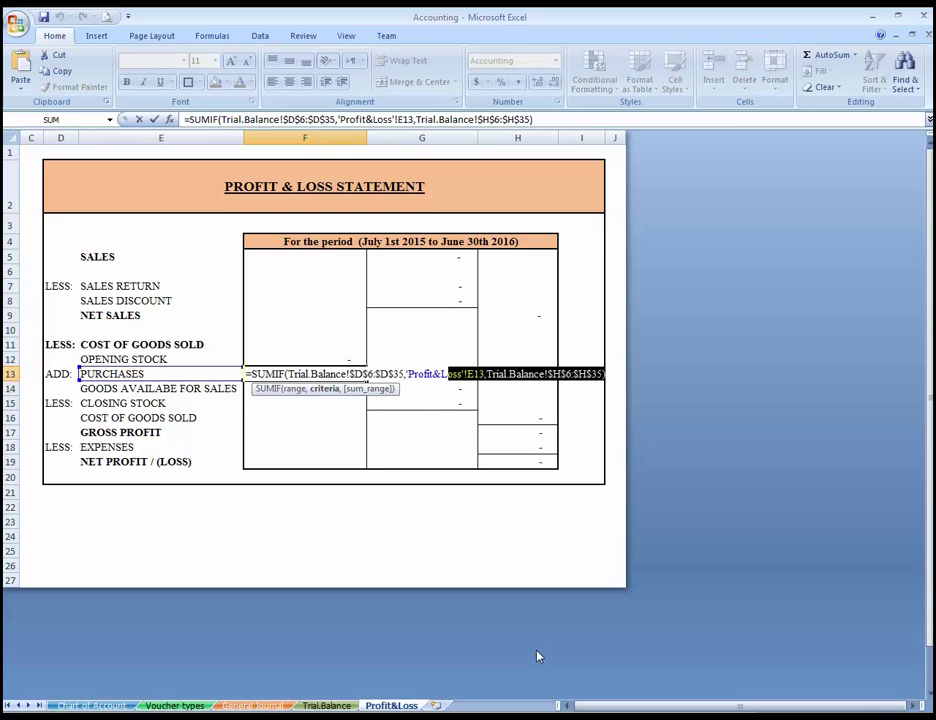
{"action": "key", "text": "shift+Left"}
{"action": "key", "text": "shift+Left"}
{"action": "key", "text": "shift+Left"}
{"action": "key", "text": "shift+Left"}
{"action": "key", "text": "shift+Left"}
{"action": "key", "text": "shift+Left"}
{"action": "key", "text": "shift+Left"}
{"action": "key", "text": "shift+Left"}
{"action": "key", "text": "shift+Left"}
{"action": "key", "text": "ctrl+c"}
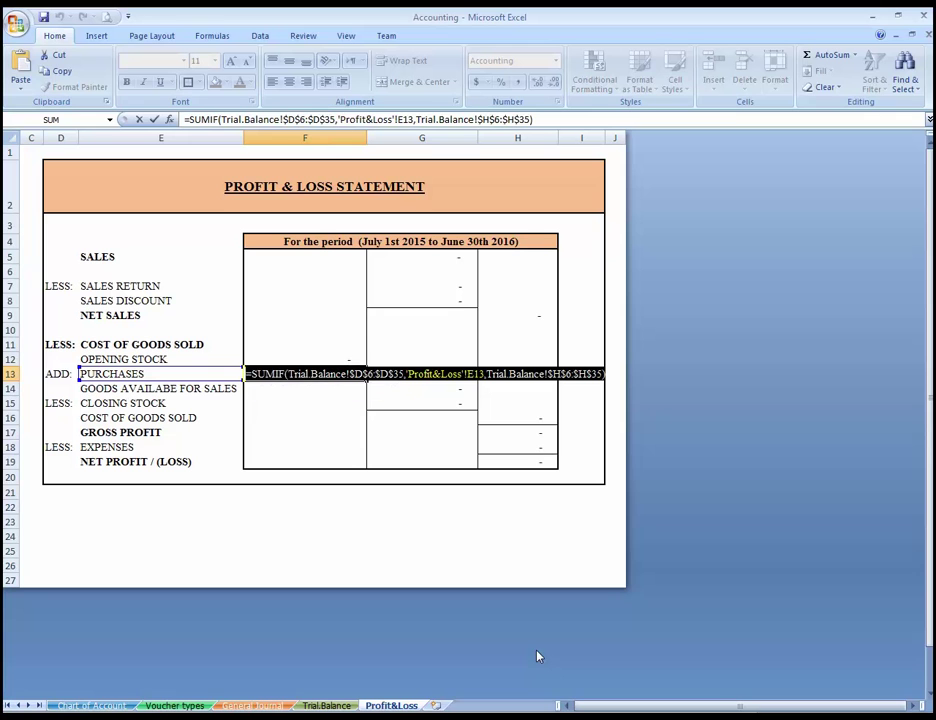
{"action": "key", "text": "Return"}
{"action": "key", "text": "Right"}
{"action": "key", "text": "Down"}
{"action": "key", "text": "Up"}
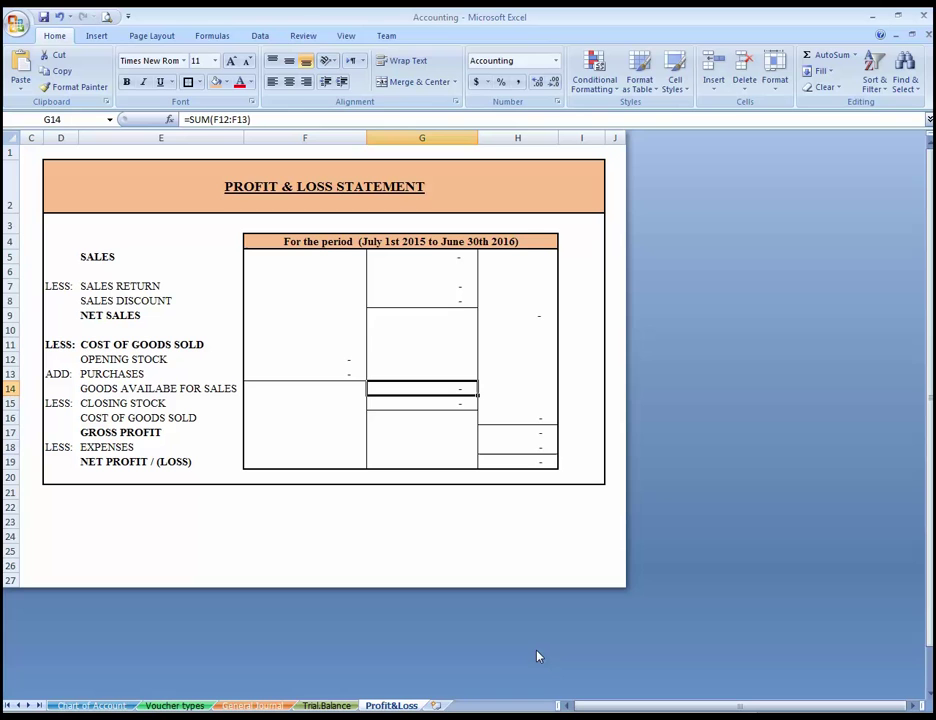
Step: Paste F13's Trial Balance SUMIF into the Closing Stock cell G15
{"action": "key", "text": "Down"}
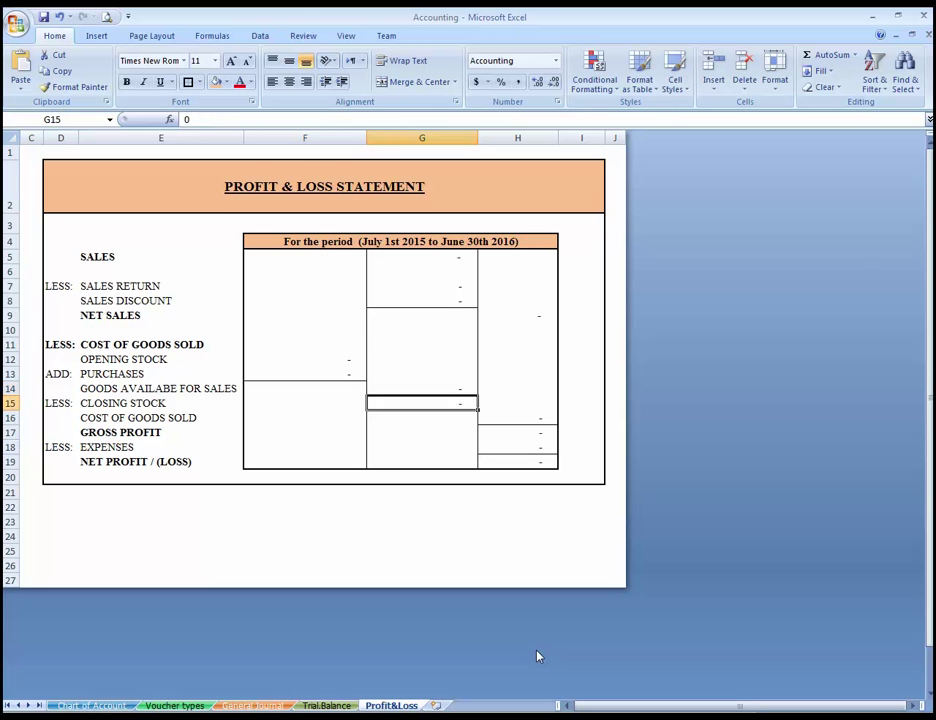
{"action": "key", "text": "Up"}
{"action": "key", "text": "Down"}
{"action": "key", "text": "F2"}
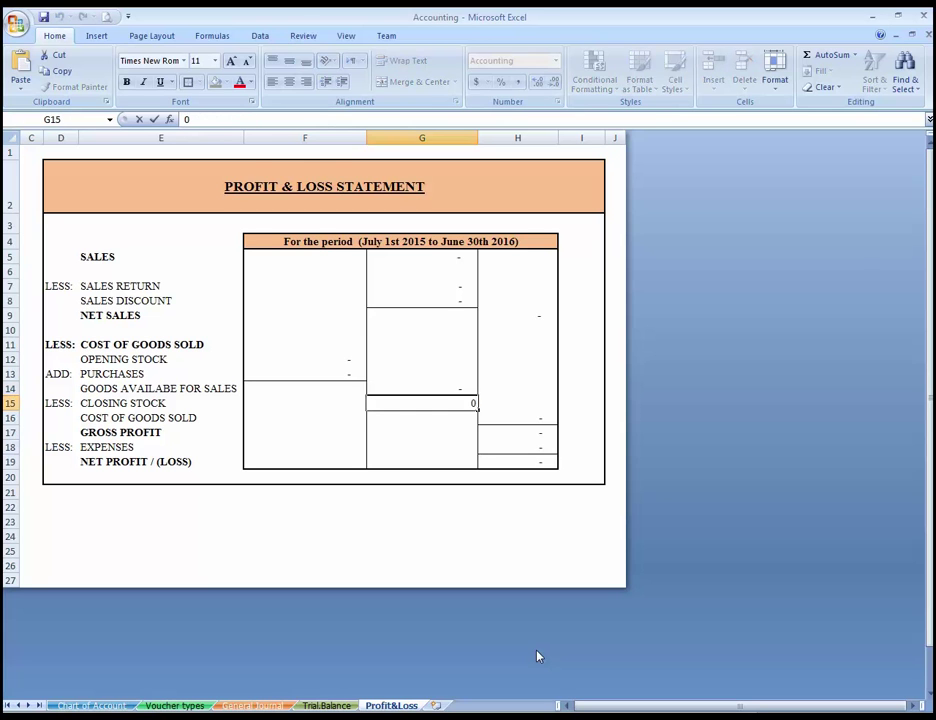
{"action": "key", "text": "Escape"}
{"action": "key", "text": "ctrl+v"}
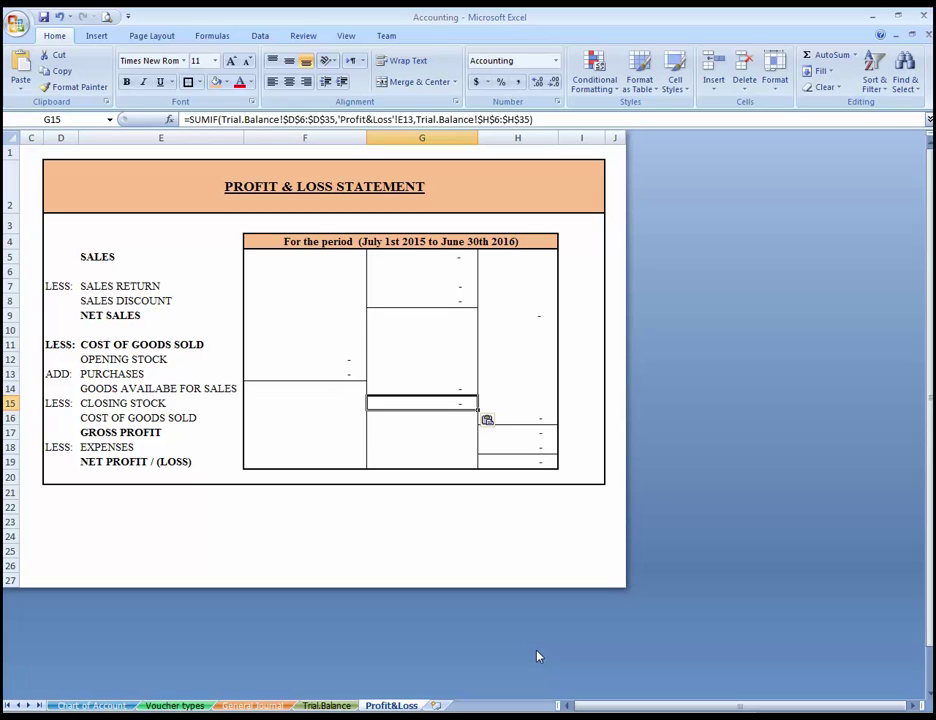
{"action": "key", "text": "Down"}
{"action": "key", "text": "Up"}
Step: Change the G15 criteria reference from E13 to E15 and confirm it
{"action": "key", "text": "F2"}
{"action": "key", "text": "Left"}
{"action": "key", "text": "Left"}
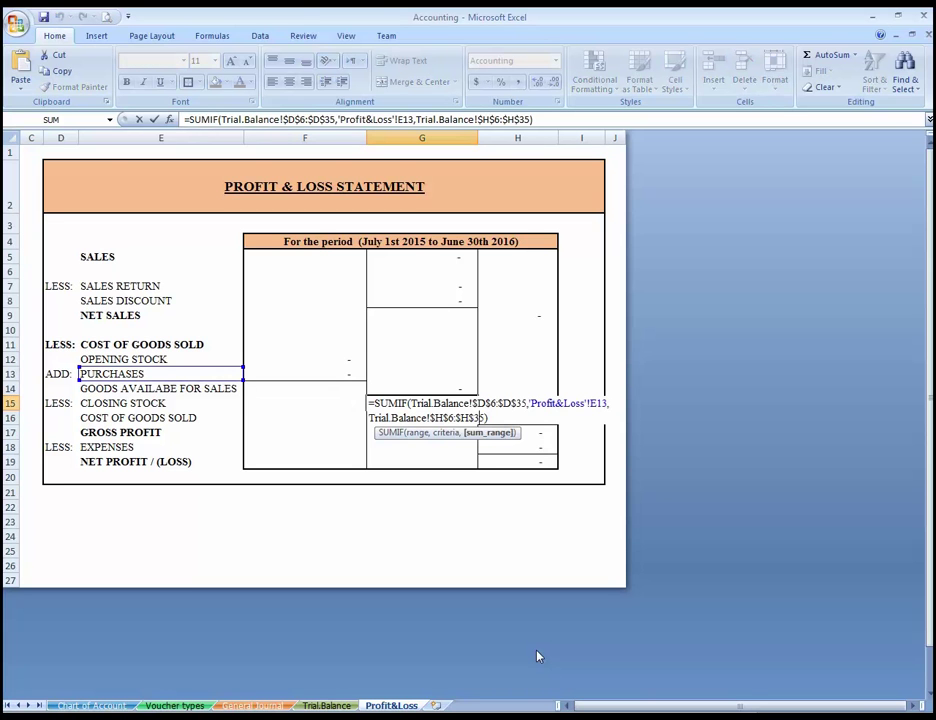
{"action": "key", "text": "Left"}
{"action": "key", "text": "Left"}
{"action": "key", "text": "Left"}
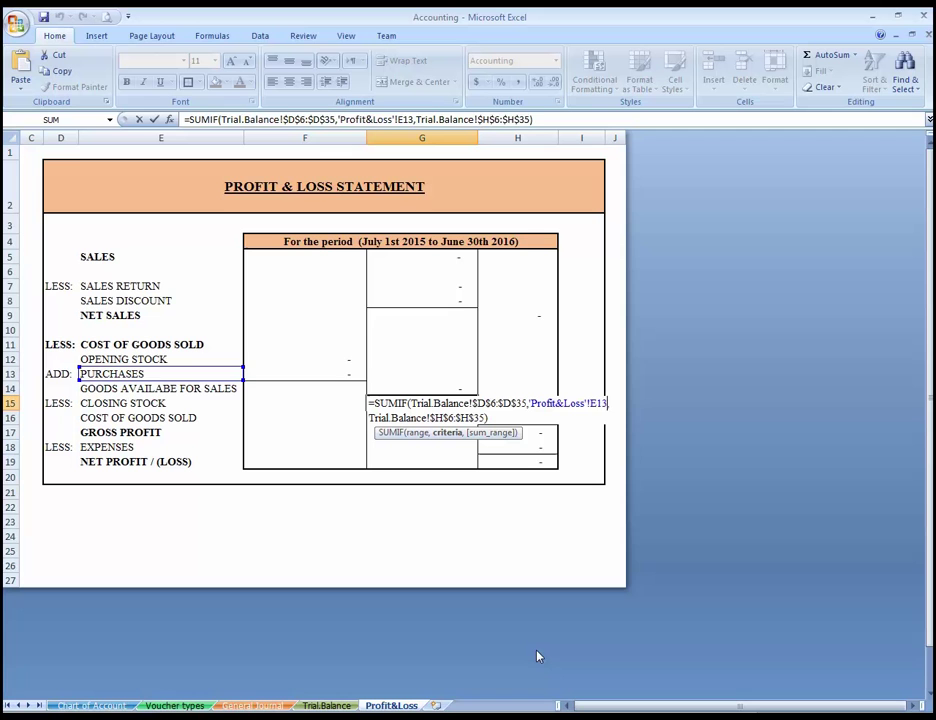
{"action": "key", "text": "BackSpace"}
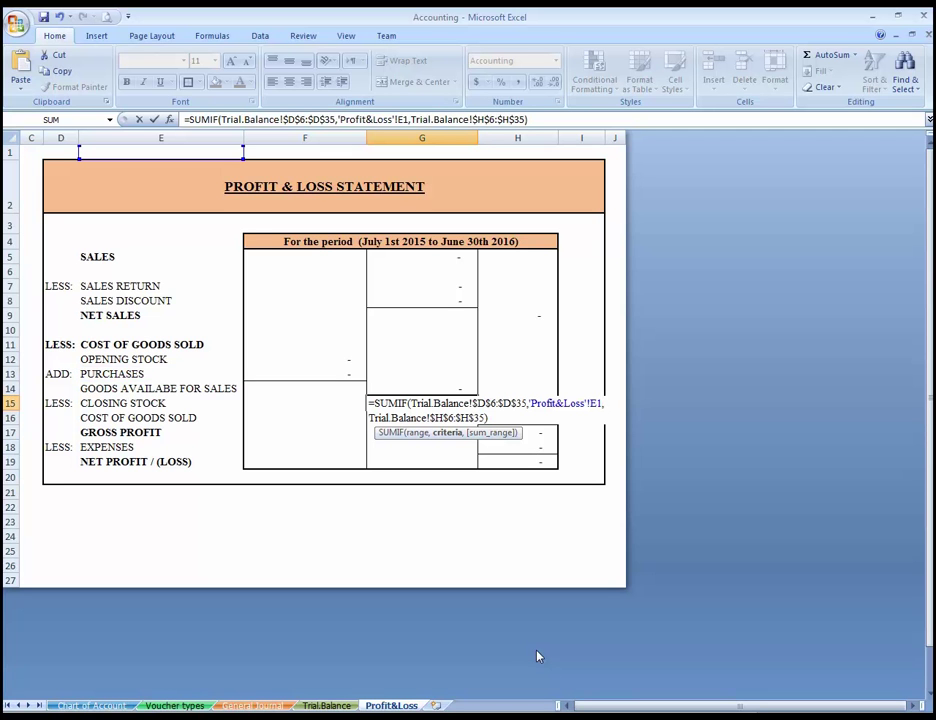
{"action": "type", "text": "5"}
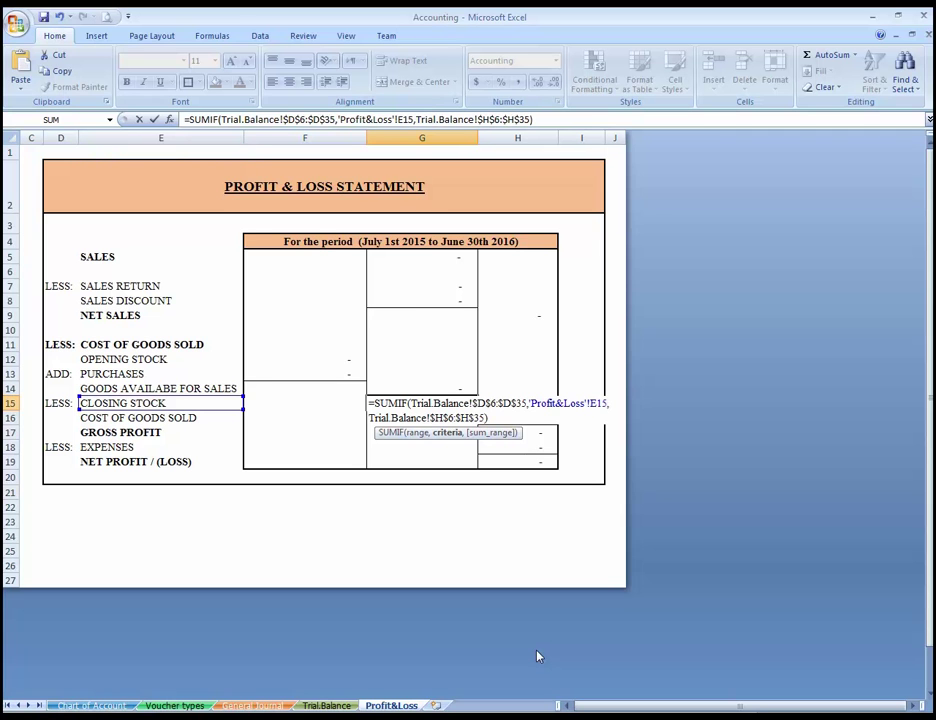
{"action": "key", "text": "Return"}
{"action": "key", "text": "Up"}
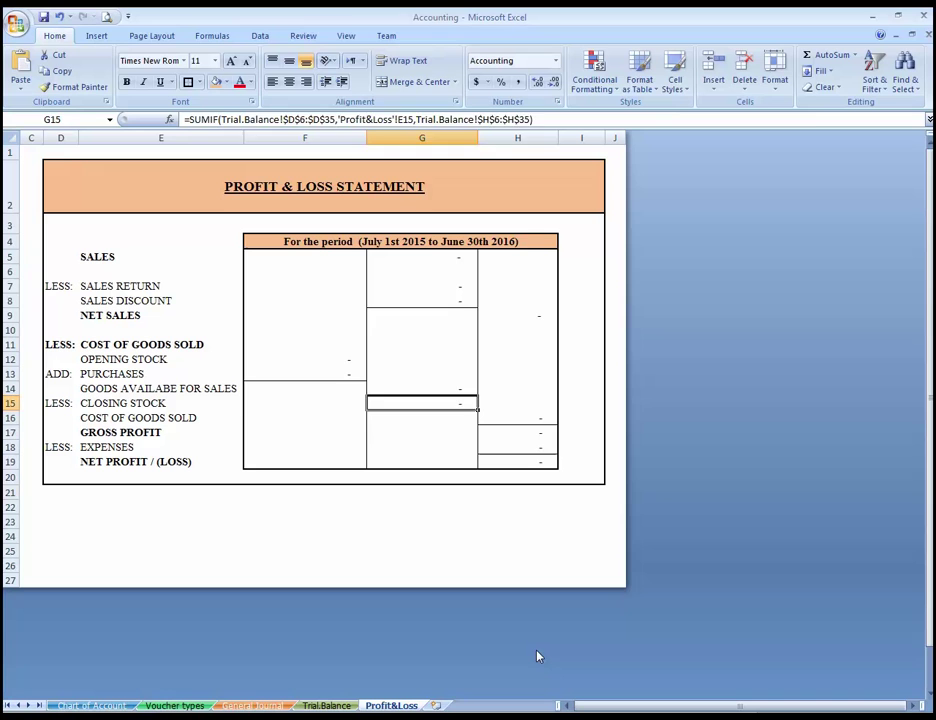
Step: Bold the COST OF GOODS SOLD label and review its total formula
{"action": "key", "text": "Down"}
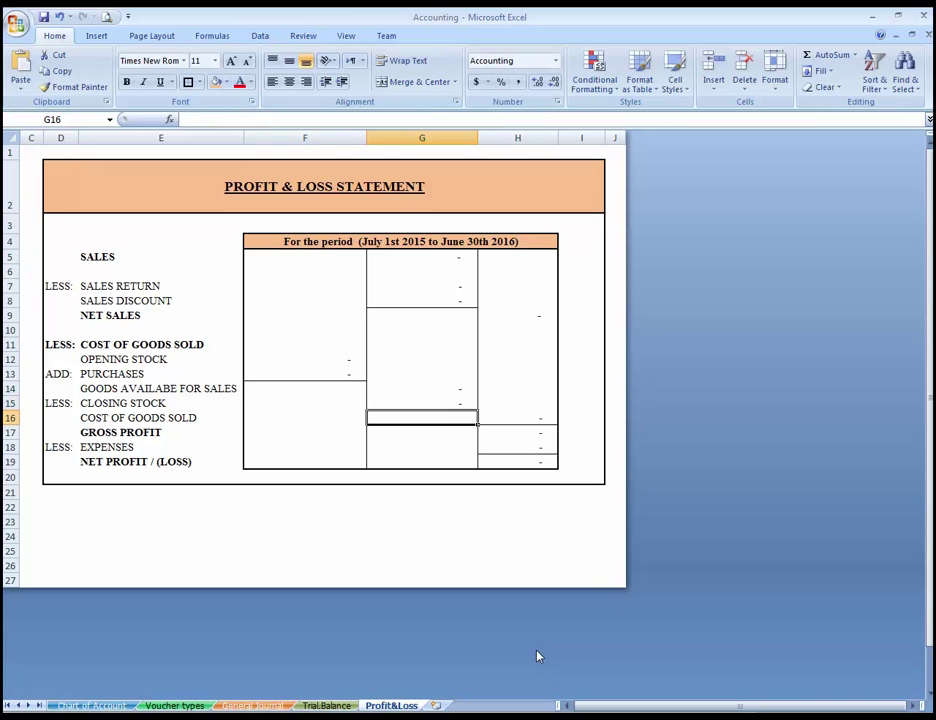
{"action": "key", "text": "Right"}
{"action": "key", "text": "Left"}
{"action": "key", "text": "Left"}
{"action": "key", "text": "Left"}
{"action": "key", "text": "Left"}
{"action": "key", "text": "Right"}
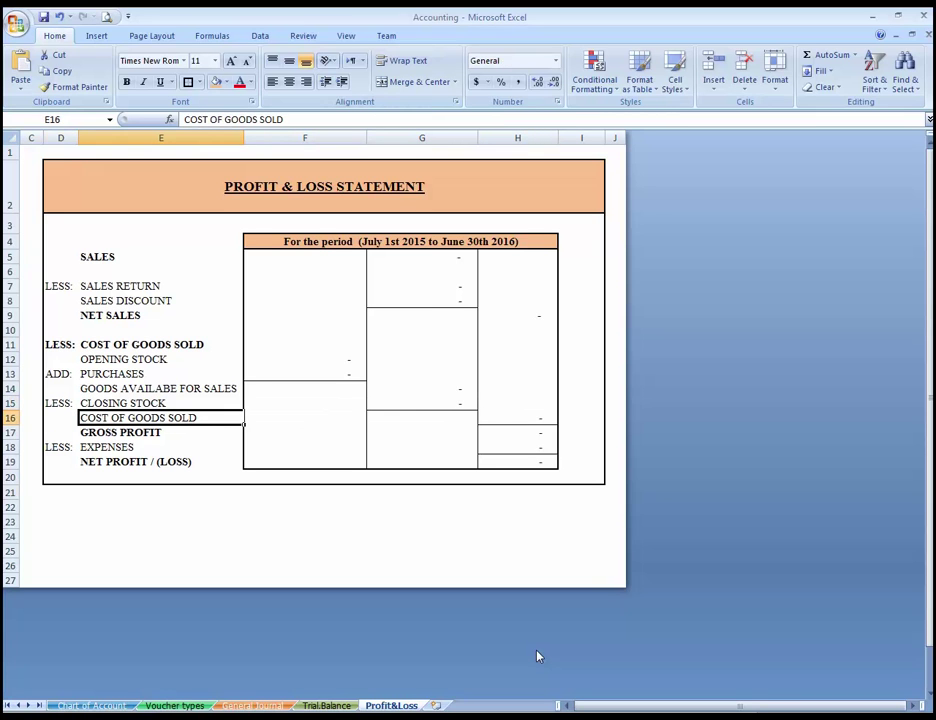
{"action": "key", "text": "ctrl+b"}
{"action": "key", "text": "Right"}
{"action": "key", "text": "Right"}
{"action": "key", "text": "Right"}
{"action": "key", "text": "F2"}
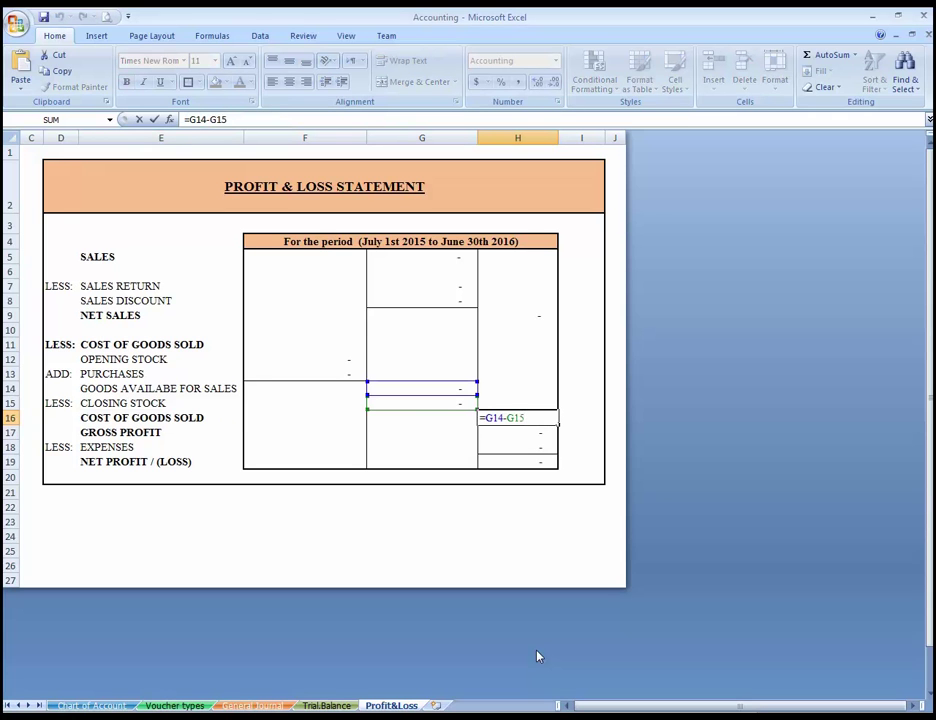
{"action": "key", "text": "Escape"}
Step: Check that Gross Profit in H17 is =H9-H16, Net Sales minus Cost of Goods Sold
{"action": "key", "text": "Left"}
{"action": "key", "text": "Up"}
{"action": "key", "text": "Up"}
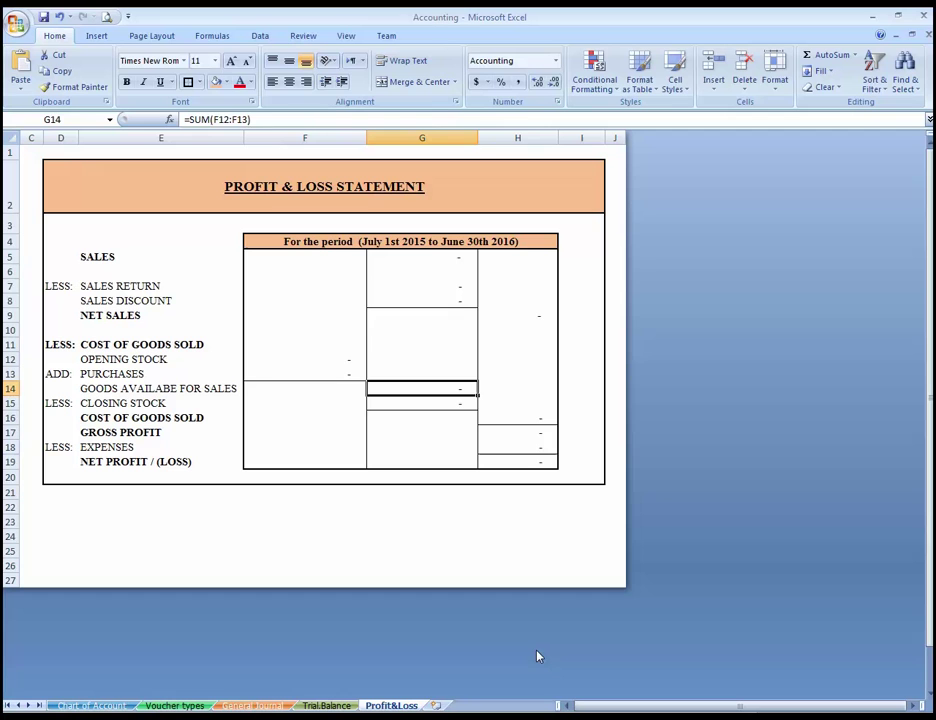
{"action": "key", "text": "Down"}
{"action": "key", "text": "Down"}
{"action": "key", "text": "Right"}
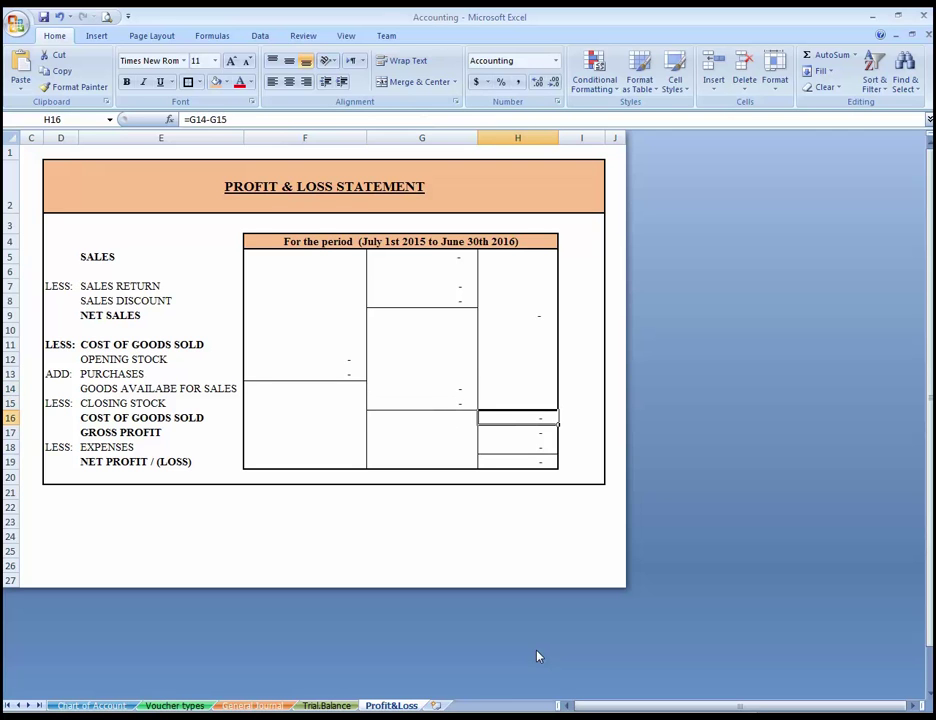
{"action": "key", "text": "Down"}
{"action": "key", "text": "Left"}
{"action": "key", "text": "Right"}
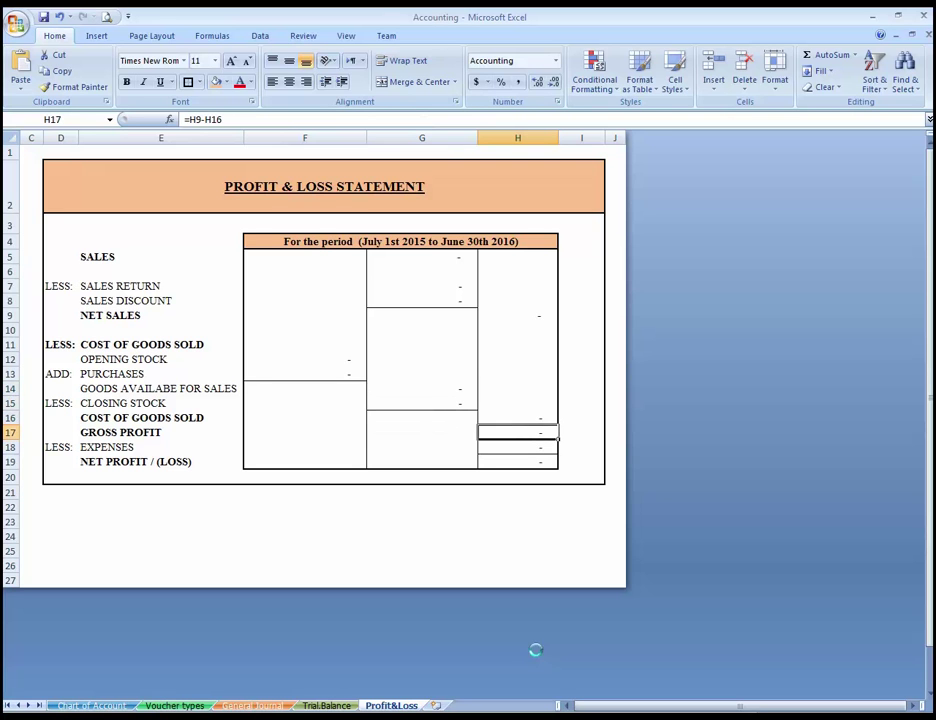
{"action": "key", "text": "Left"}
{"action": "key", "text": "Right"}
{"action": "key", "text": "Left"}
{"action": "key", "text": "Left"}
{"action": "key", "text": "Right"}
{"action": "key", "text": "Right"}
{"action": "key", "text": "F2"}
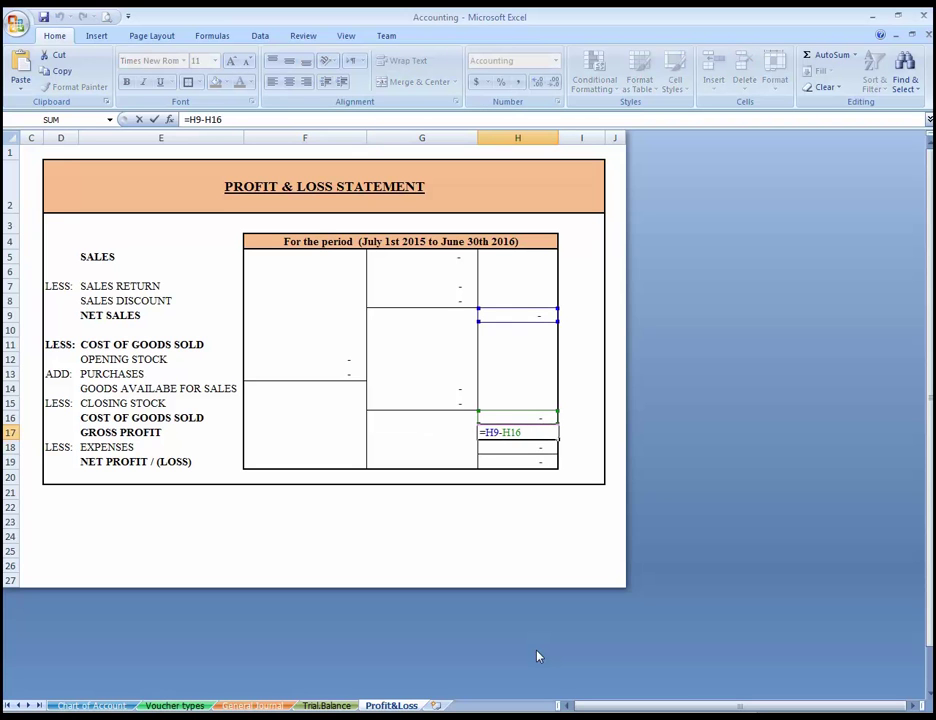
{"action": "key", "text": "Return"}
Step: Confirm the Expenses amount in H18 and recheck the H17 gross profit
{"action": "key", "text": "Left"}
{"action": "key", "text": "Right"}
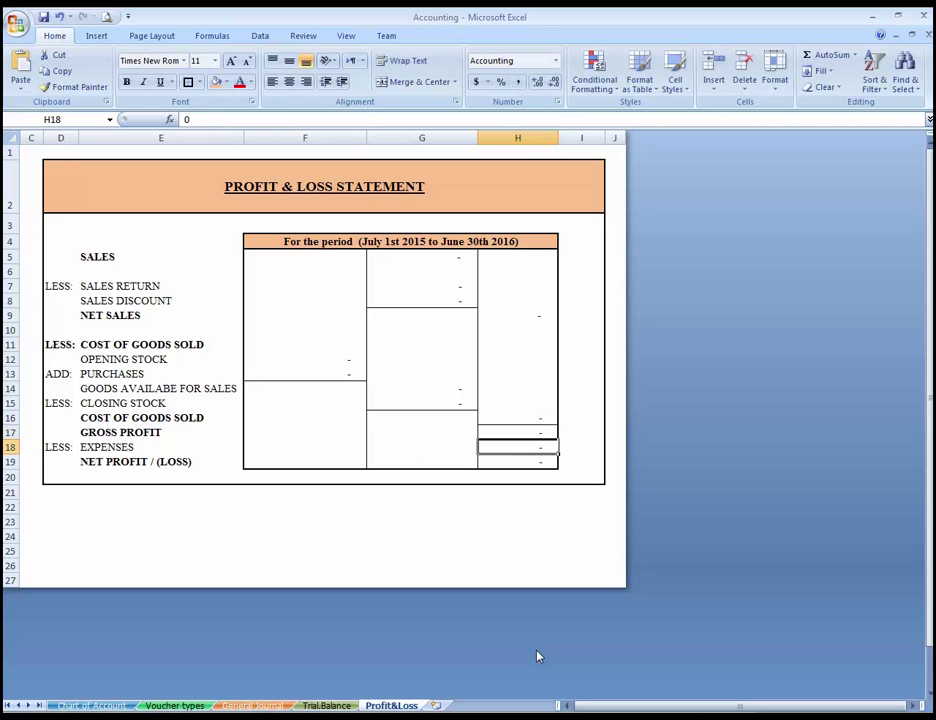
{"action": "key", "text": "Return"}
{"action": "key", "text": "Up"}
{"action": "key", "text": "Up"}
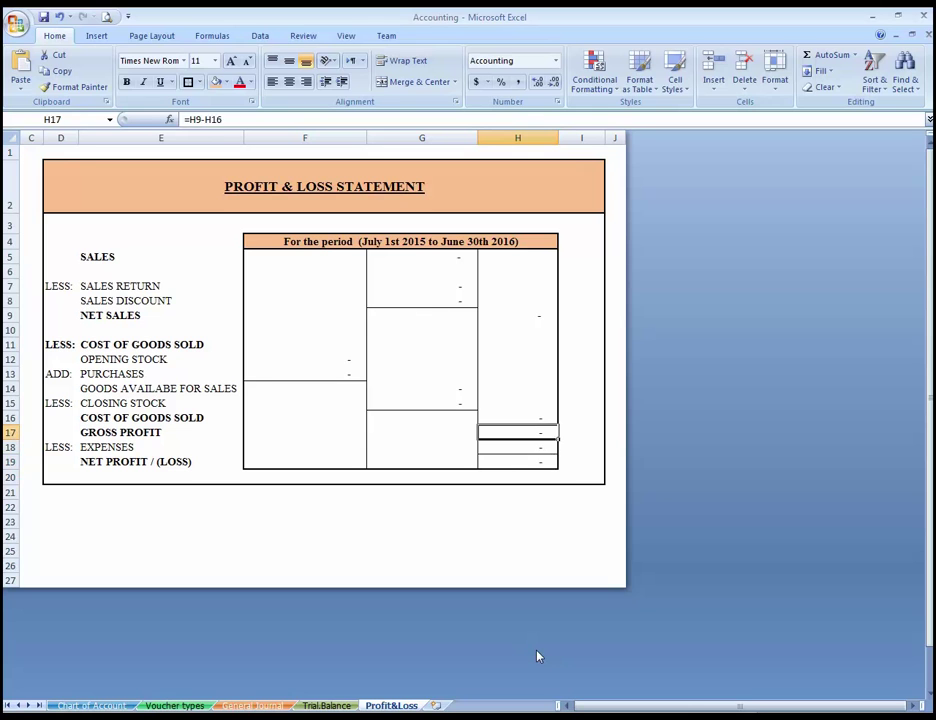
{"action": "key", "text": "Down"}
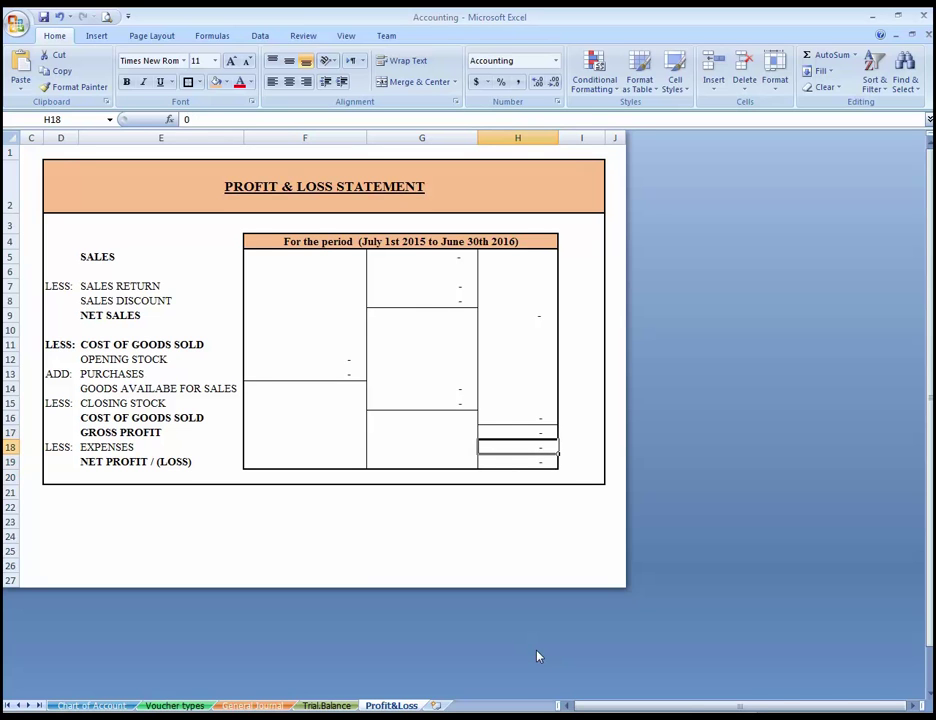
{"action": "key", "text": "Up"}
{"action": "key", "text": "Down"}
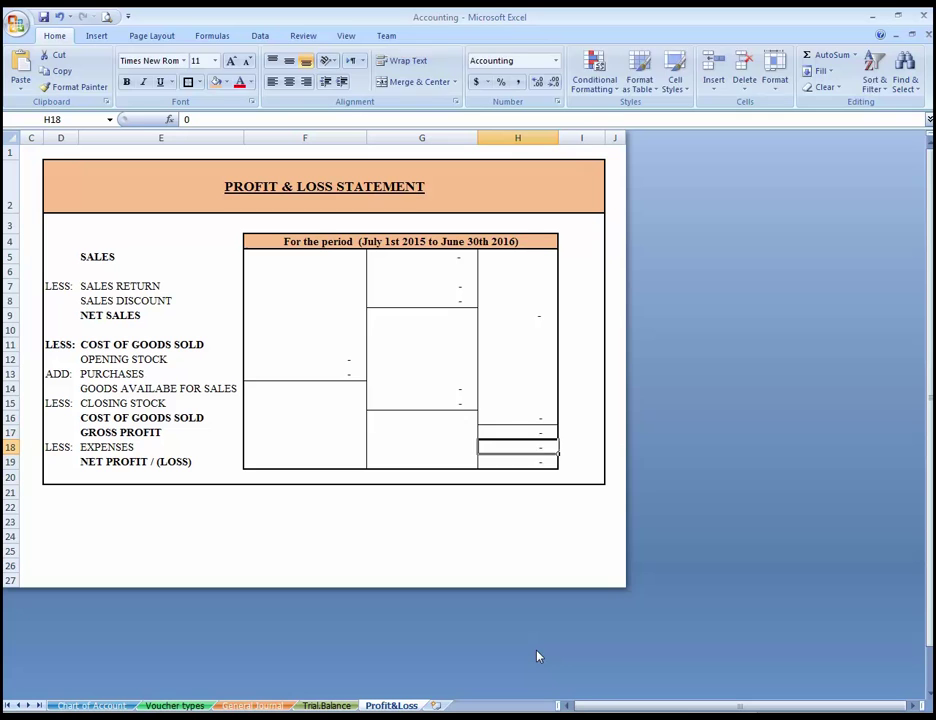
Step: Start a SUMIF in H18 with Trial.Balance!$E$6:$E$35 as the absolute Type range
{"action": "type", "text": "=su"}
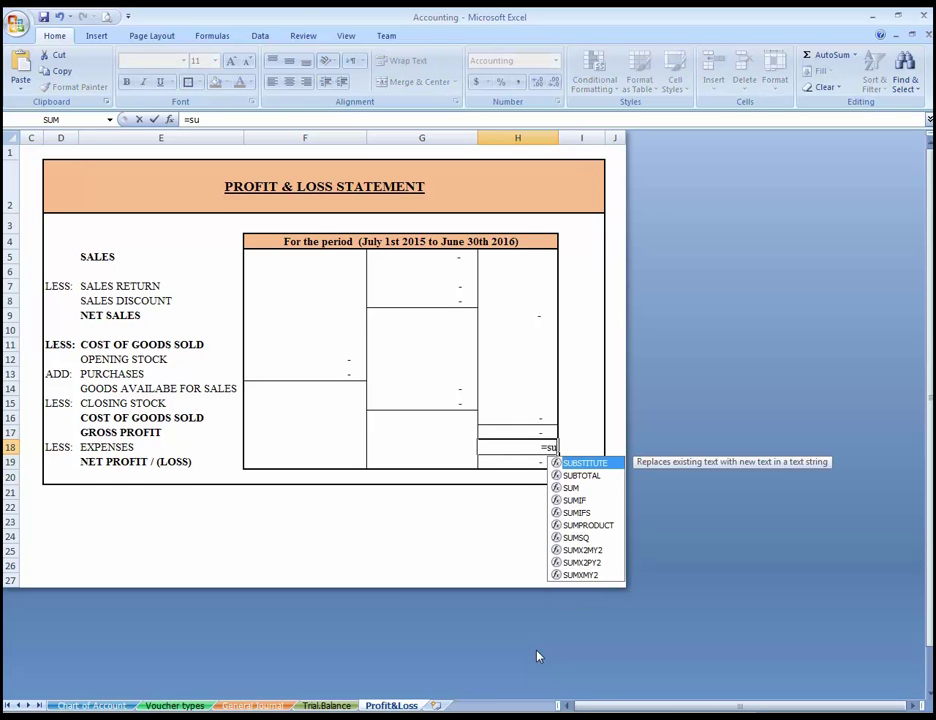
{"action": "type", "text": "mif("}
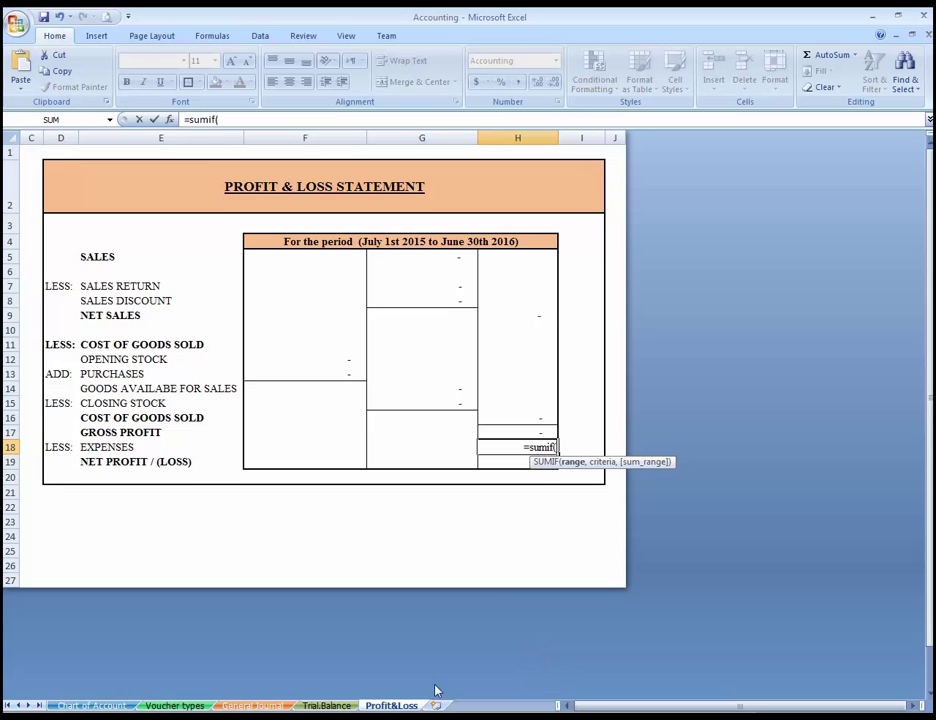
{"action": "left_click", "coordinate": [344, 706]}
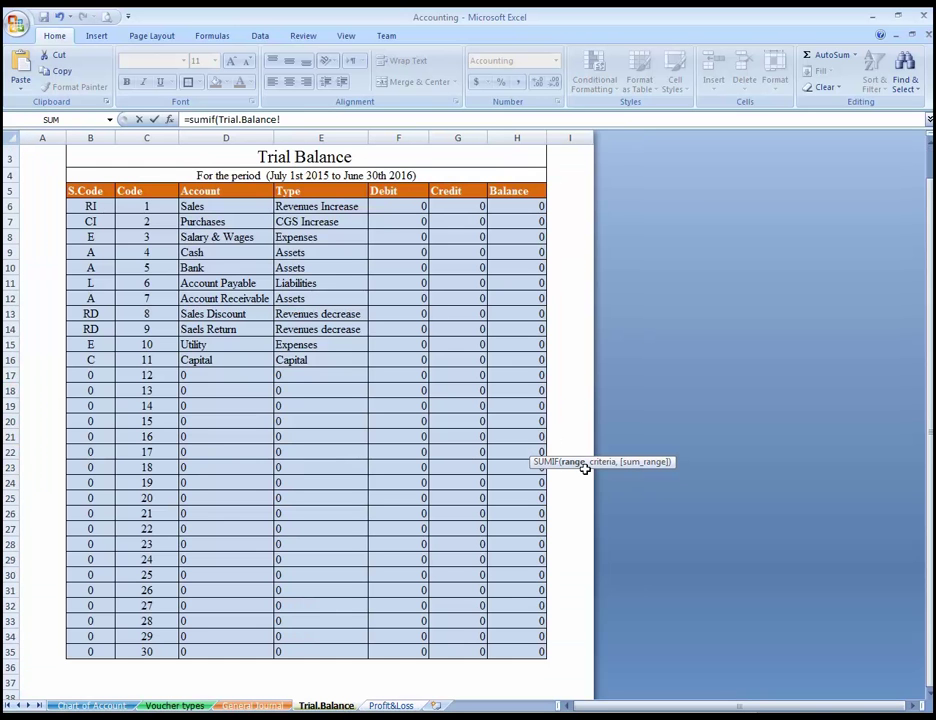
{"action": "left_click", "coordinate": [313, 207]}
{"action": "key", "text": "Up"}
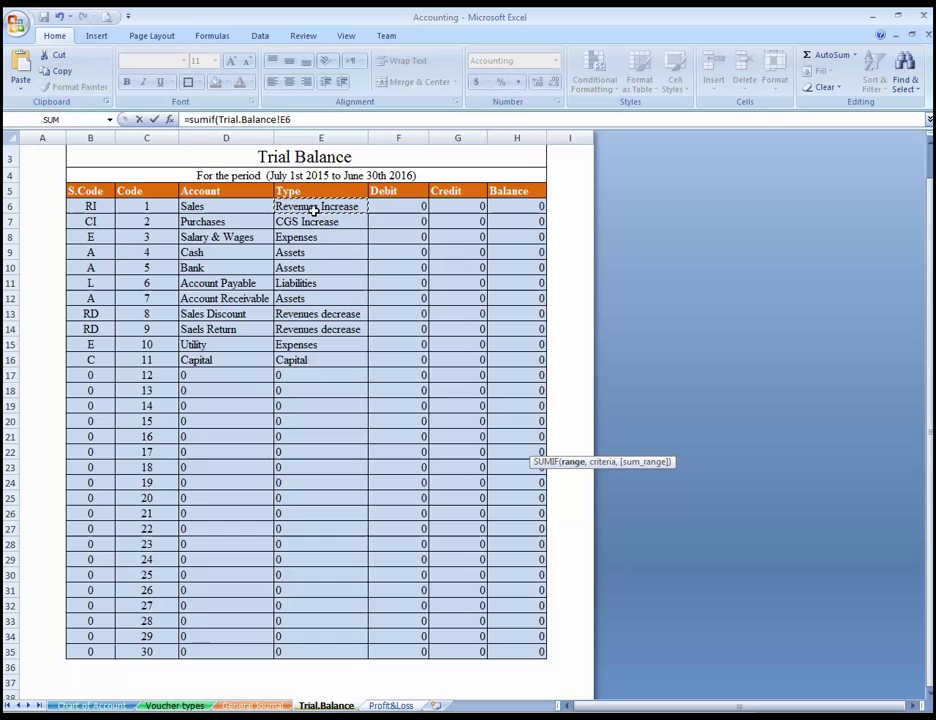
{"action": "key", "text": "Down"}
{"action": "key", "text": "shift+Down"}
{"action": "key", "text": "shift+Down"}
{"action": "key", "text": "shift+Down"}
{"action": "key", "text": "shift+Down"}
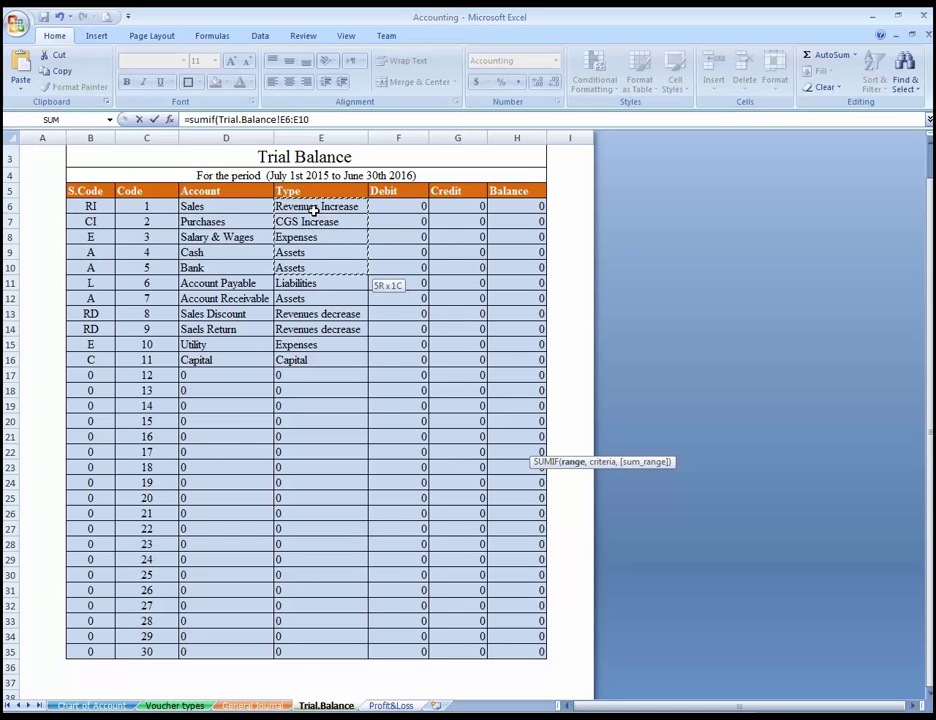
{"action": "key", "text": "shift+Down"}
{"action": "key", "text": "shift+Down"}
{"action": "key", "text": "shift+Down"}
{"action": "key", "text": "shift+Down"}
{"action": "key", "text": "shift+Down"}
{"action": "key", "text": "shift+Down"}
{"action": "key", "text": "shift+Down"}
{"action": "key", "text": "shift+Down"}
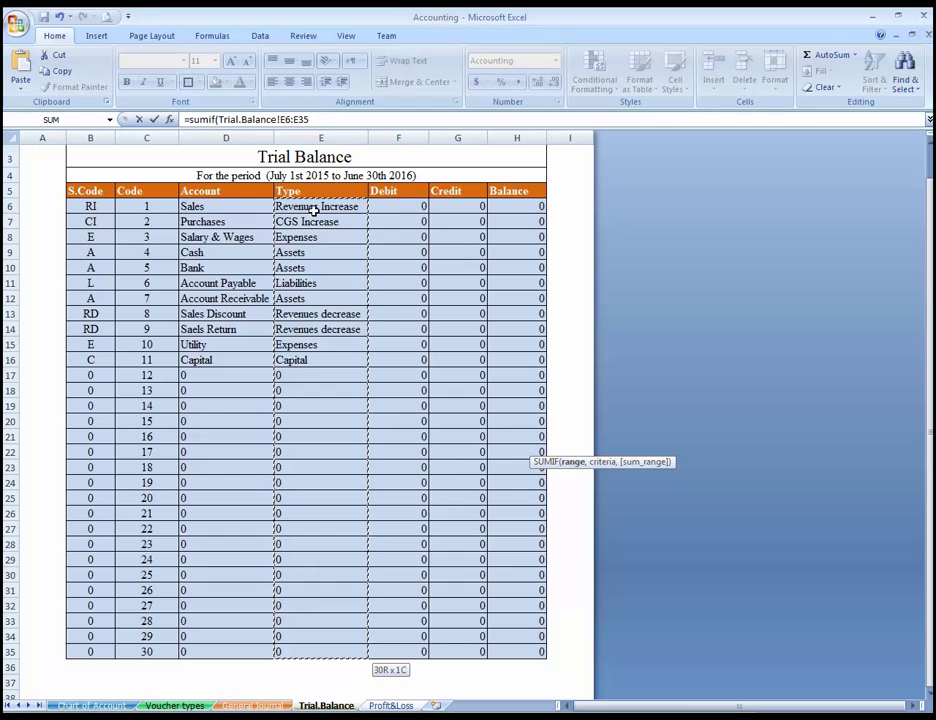
{"action": "key", "text": "F4"}
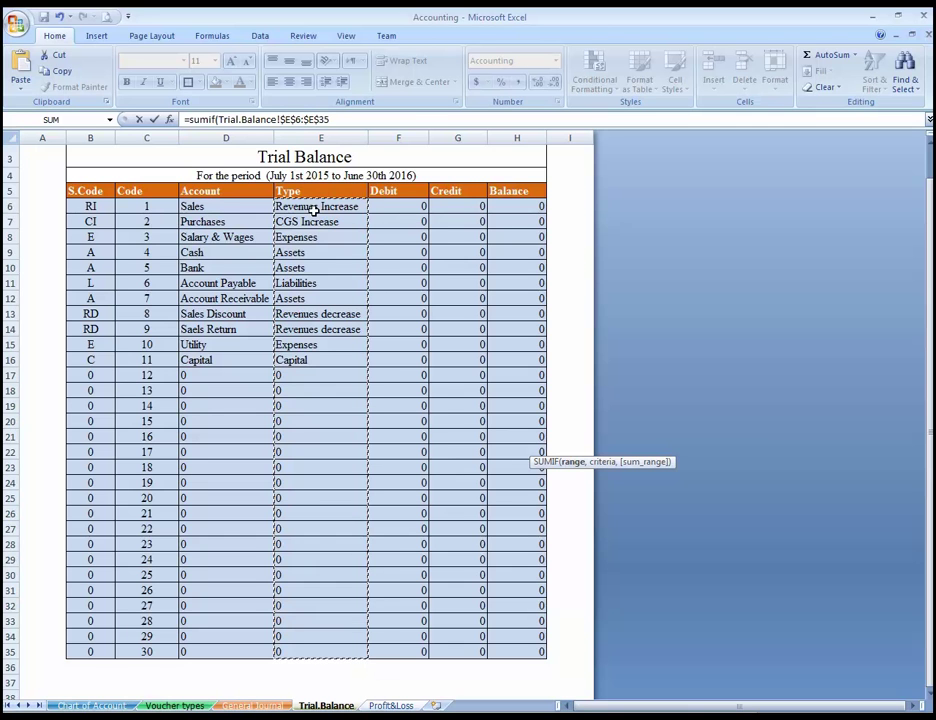
{"action": "type", "text": ","}
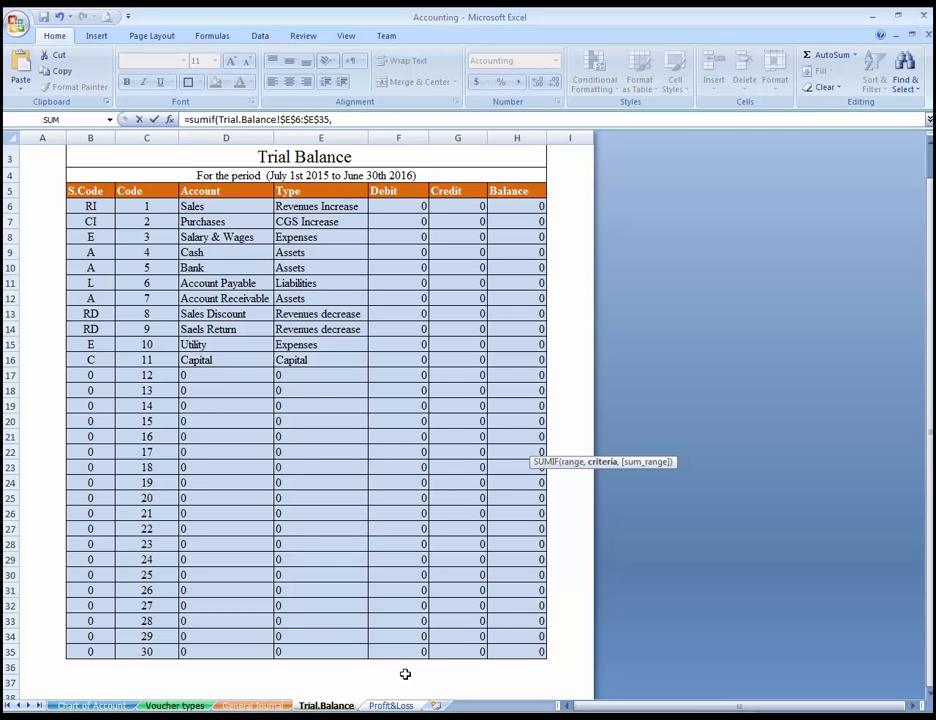
Step: Complete the SUMIF with criteria E18 and Trial Balance H6:H35 balances as sum range
{"action": "left_click", "coordinate": [391, 706]}
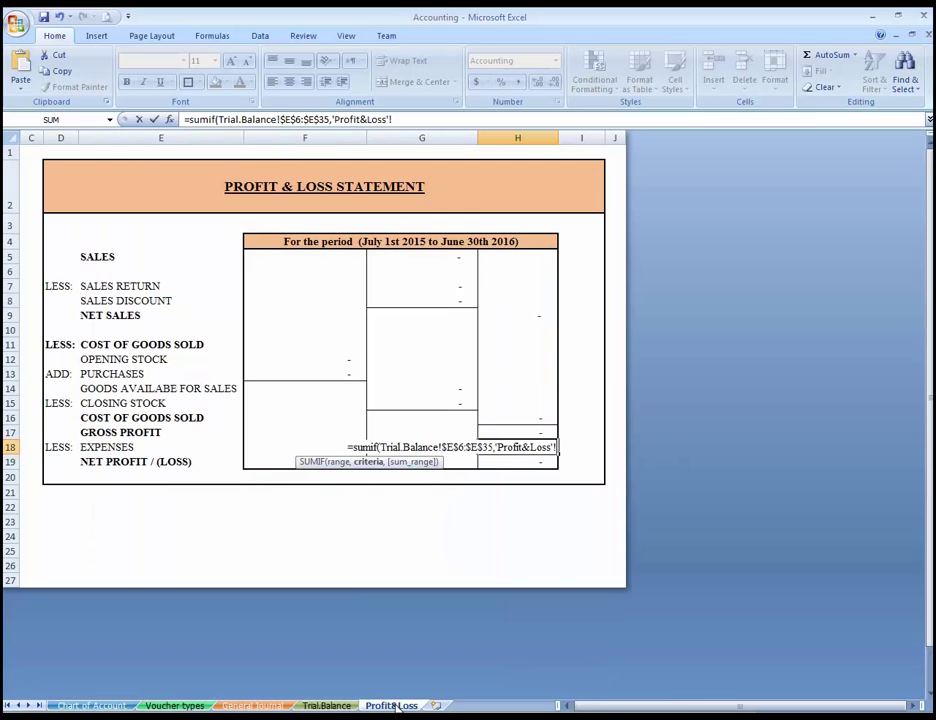
{"action": "left_click", "coordinate": [136, 446]}
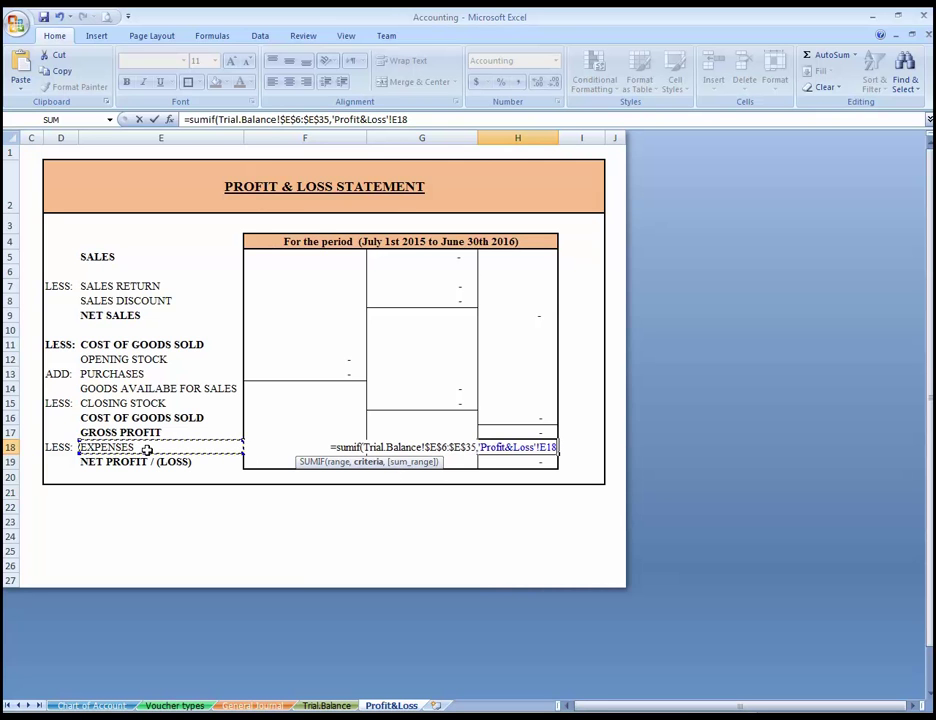
{"action": "type", "text": ","}
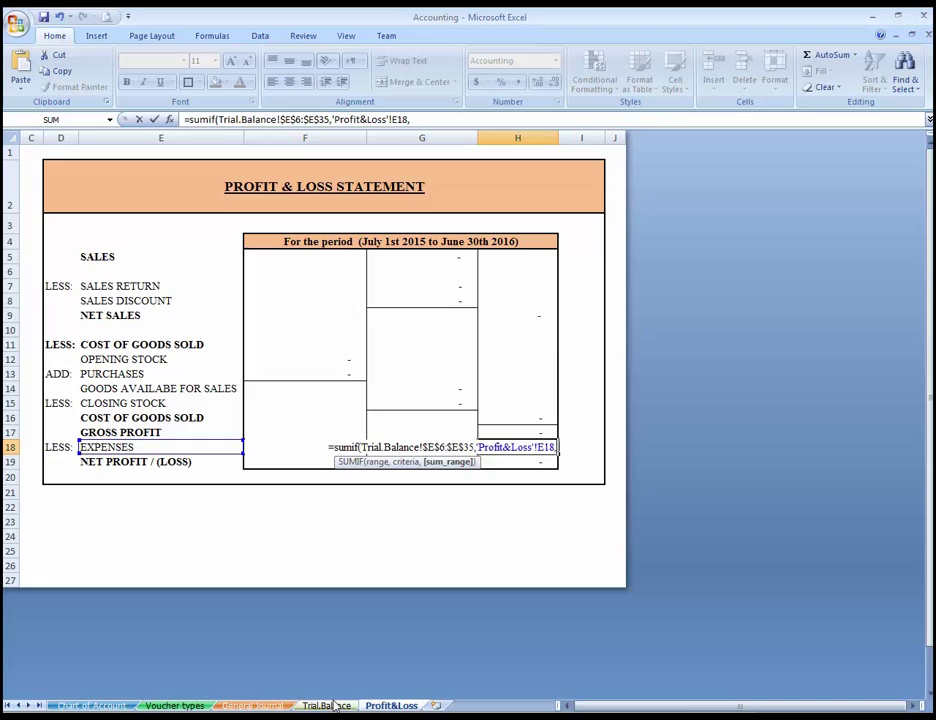
{"action": "left_click", "coordinate": [326, 706]}
{"action": "left_click_drag", "start_coordinate": [525, 207], "coordinate": [547, 654]}
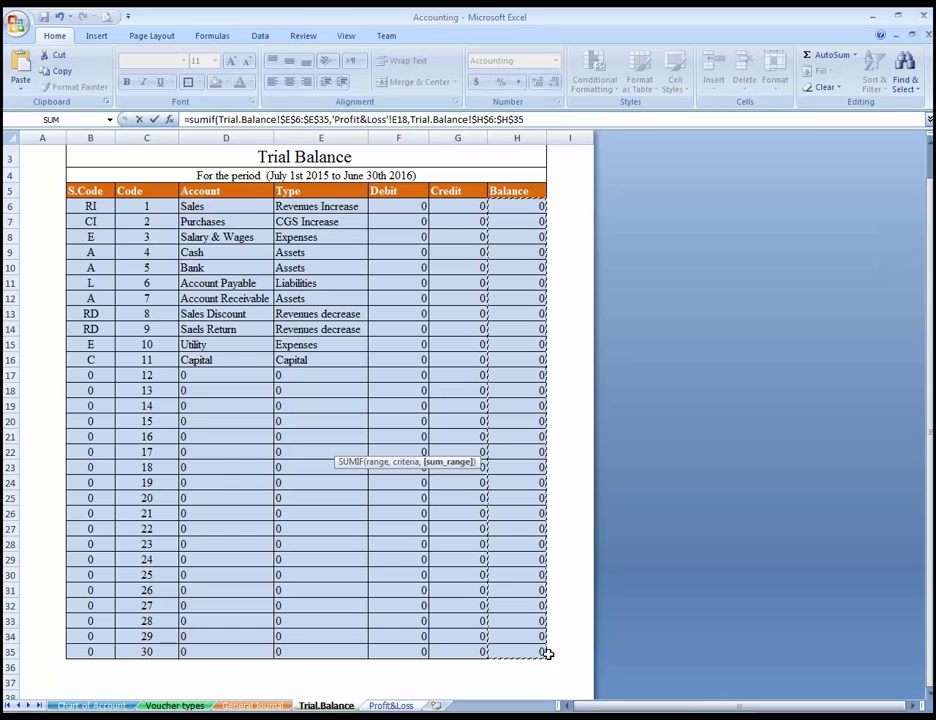
{"action": "key", "text": "Return"}
Step: Compare the EXPENSES label with the Trial Balance Expenses type entry in E15
{"action": "key", "text": "Up"}
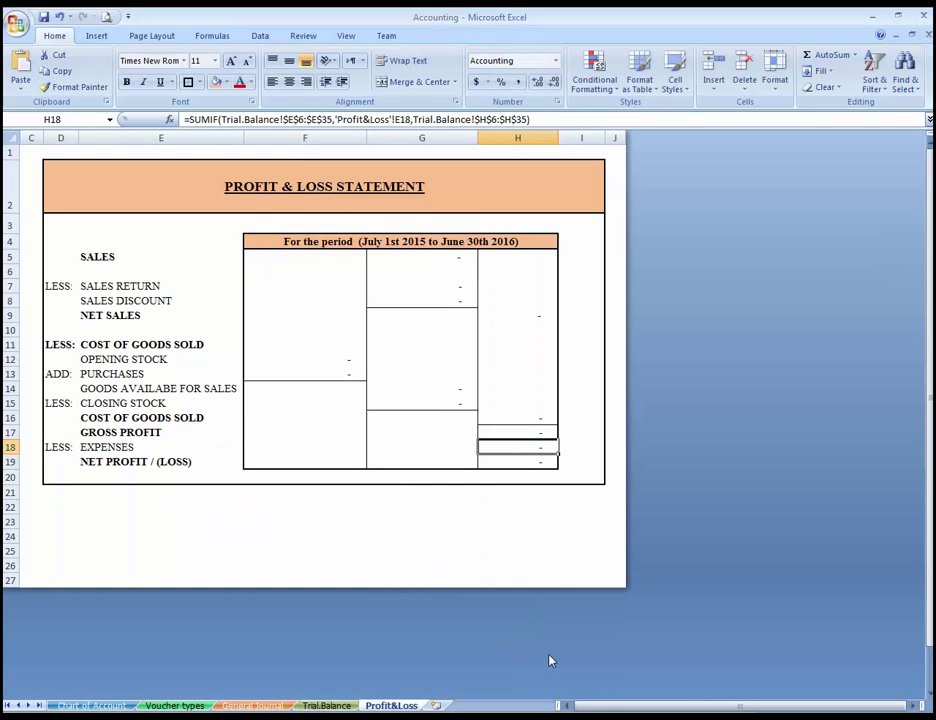
{"action": "key", "text": "Left"}
{"action": "key", "text": "Left"}
{"action": "key", "text": "Left"}
{"action": "key", "text": "Left"}
{"action": "key", "text": "Right"}
{"action": "key", "text": "ctrl+Page_Up"}
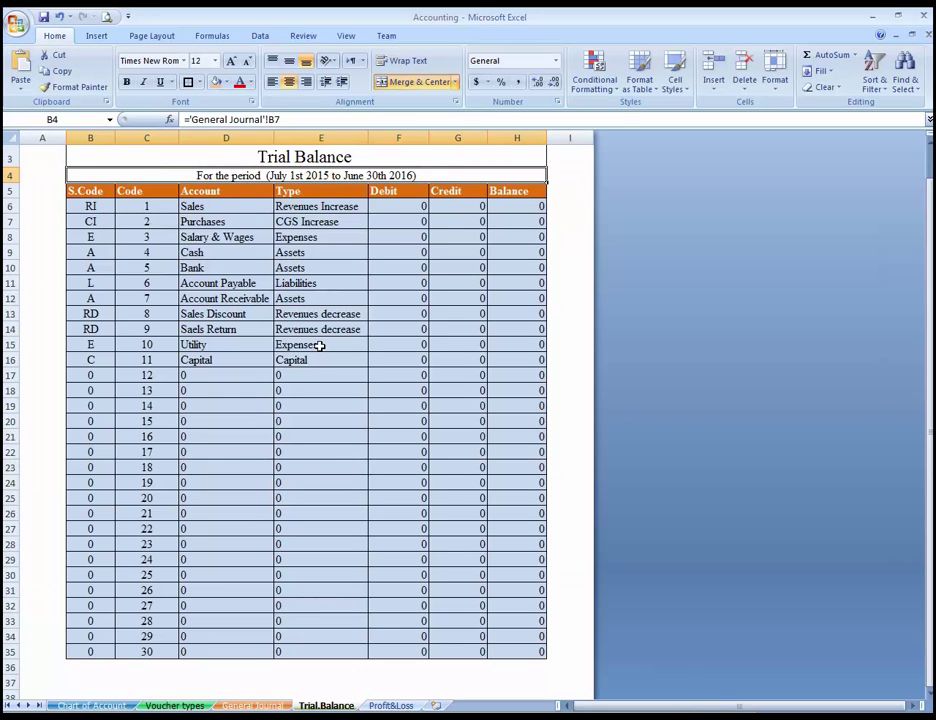
{"action": "left_click", "coordinate": [345, 348]}
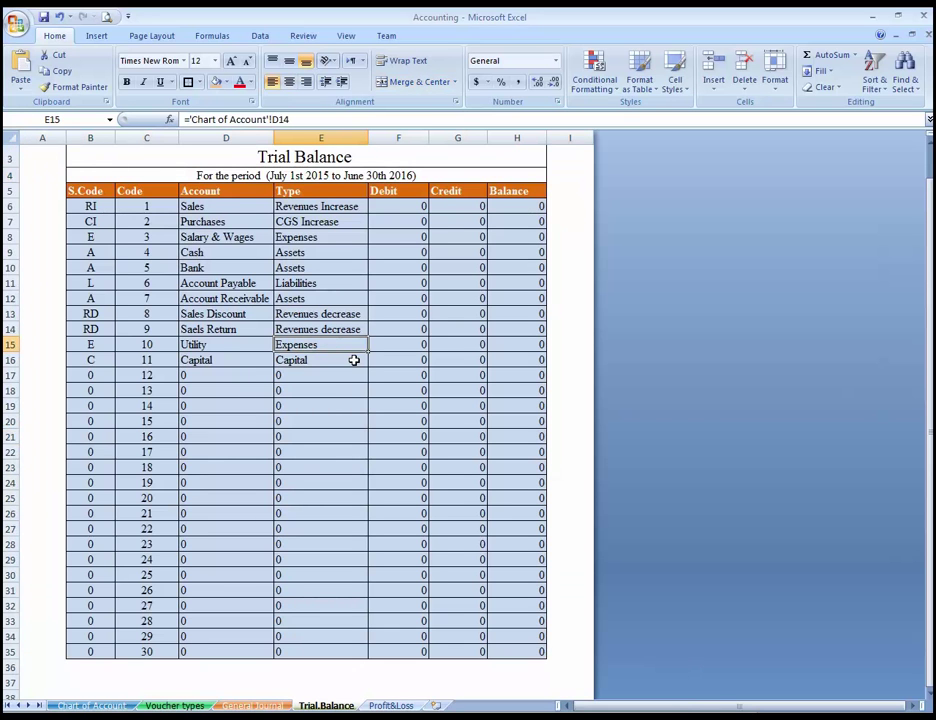
{"action": "key", "text": "ctrl+Page_Down"}
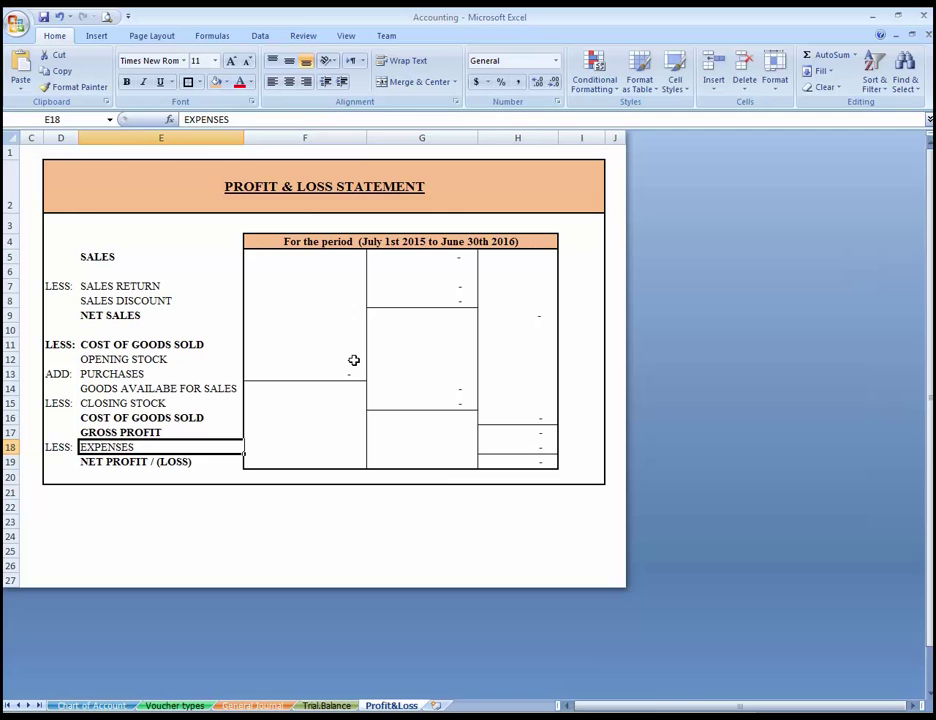
{"action": "key", "text": "Right"}
{"action": "key", "text": "Right"}
{"action": "key", "text": "Right"}
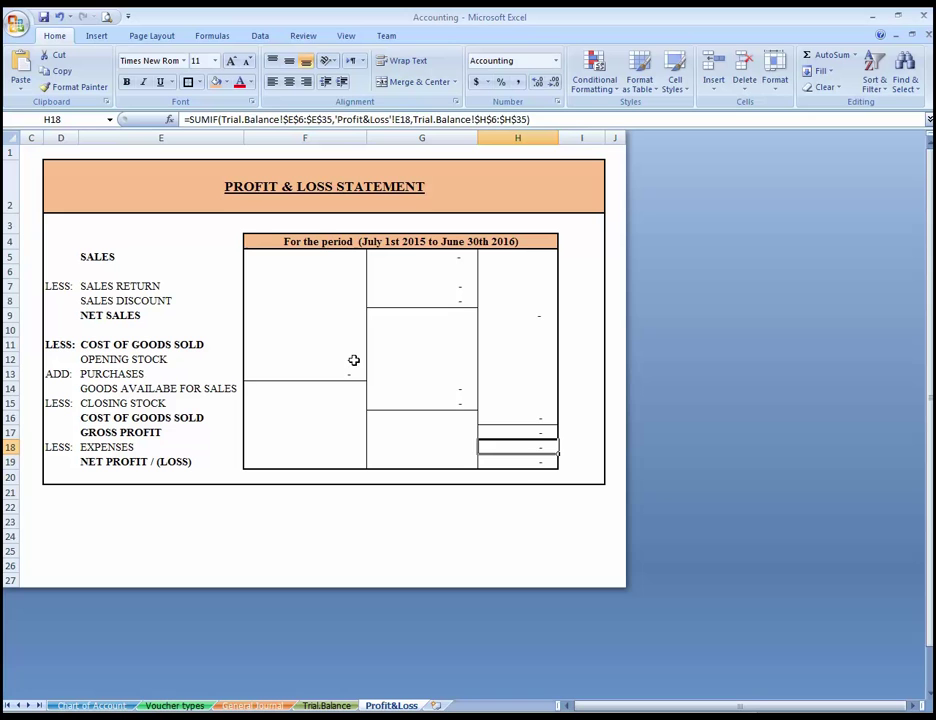
{"action": "key", "text": "Left"}
{"action": "key", "text": "Right"}
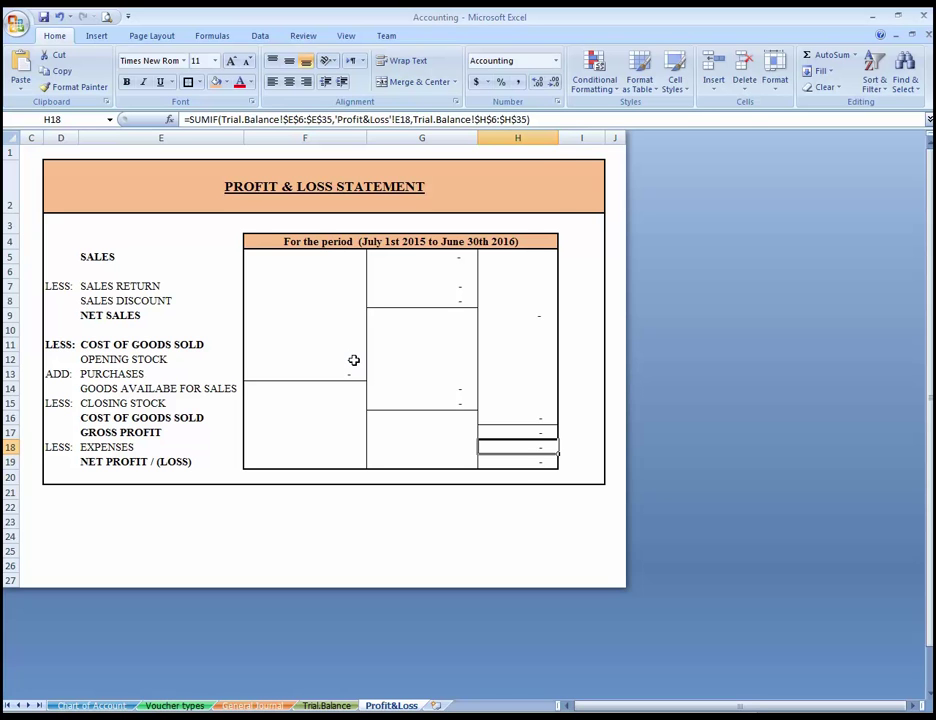
Step: On the General Journal, enter Salary & Wages as the account in E10
{"action": "left_click", "coordinate": [258, 706]}
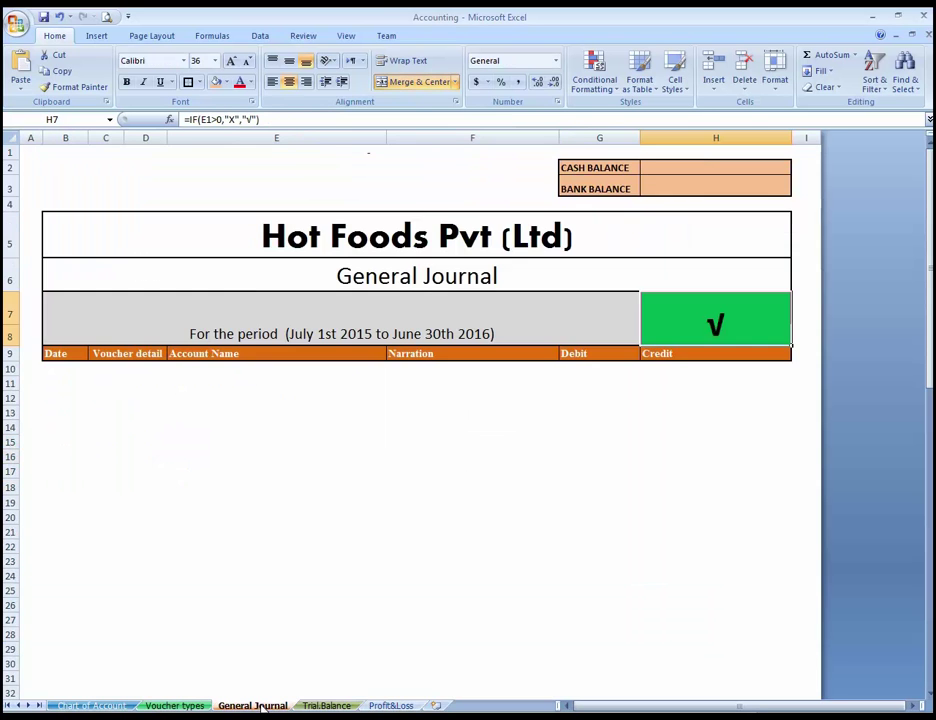
{"action": "left_click", "coordinate": [634, 399]}
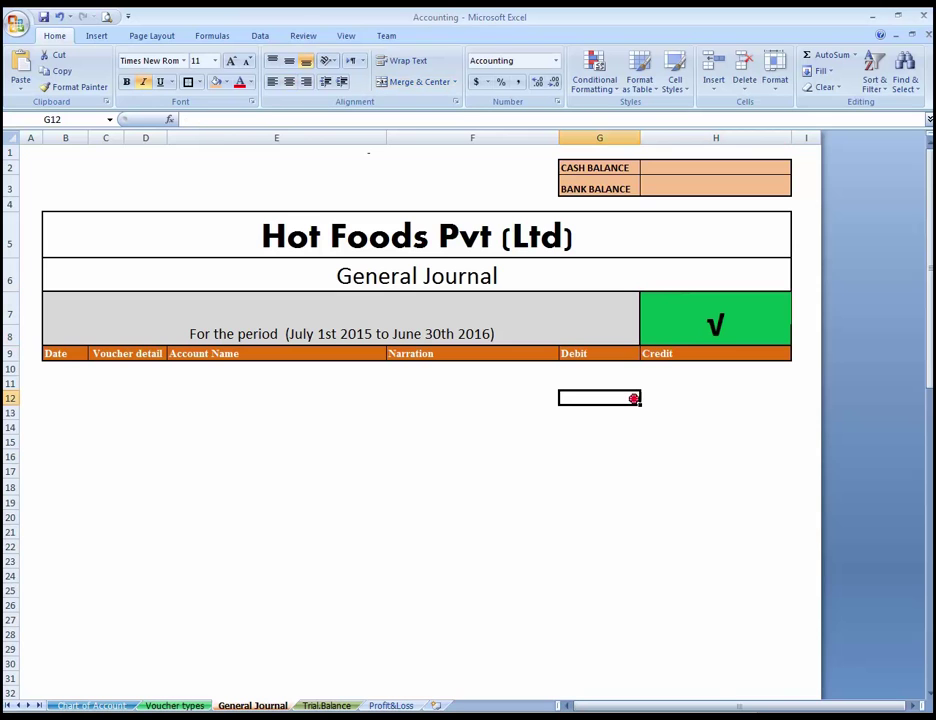
{"action": "key", "text": "Up"}
{"action": "key", "text": "Up"}
{"action": "key", "text": "Left"}
{"action": "key", "text": "Left"}
{"action": "key", "text": "Left"}
{"action": "key", "text": "Right"}
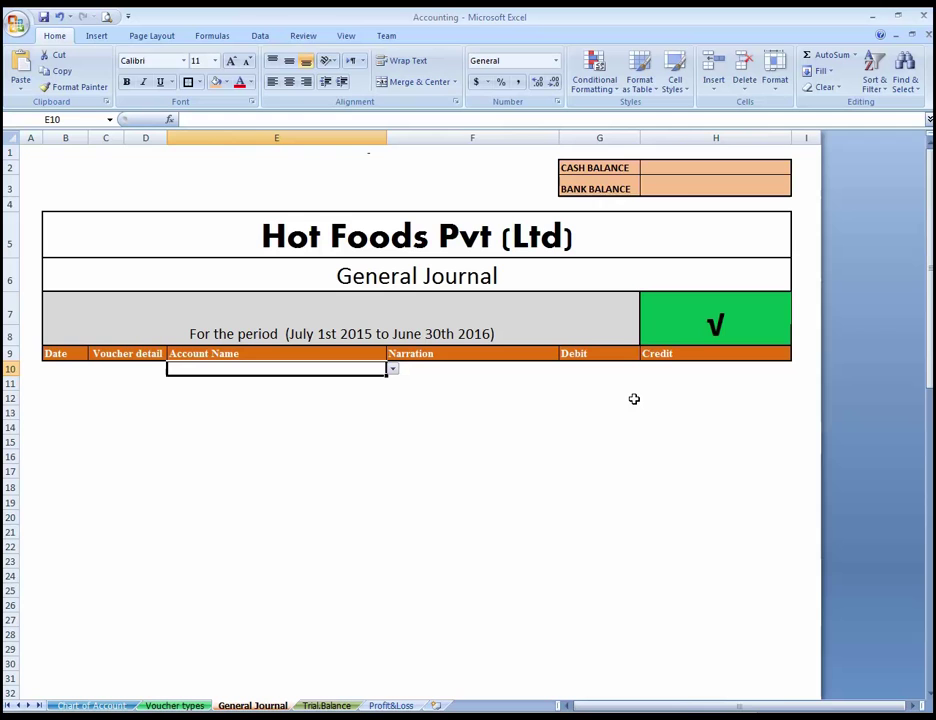
{"action": "type", "text": "S"}
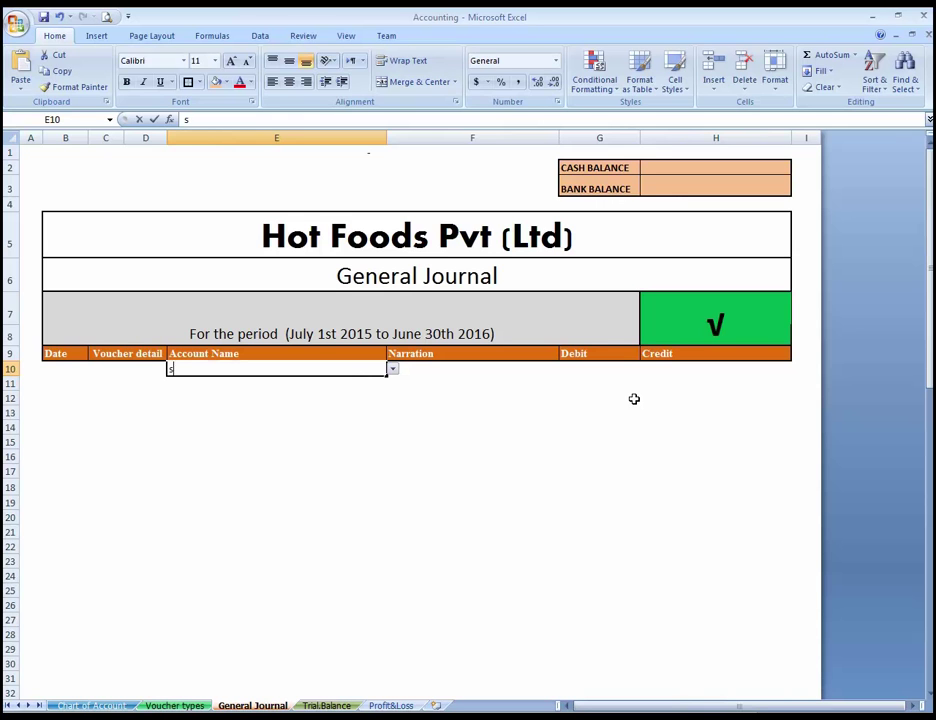
{"action": "type", "text": "ala"}
{"action": "key", "text": "BackSpace"}
{"action": "key", "text": "BackSpace"}
{"action": "key", "text": "BackSpace"}
{"action": "type", "text": "ala"}
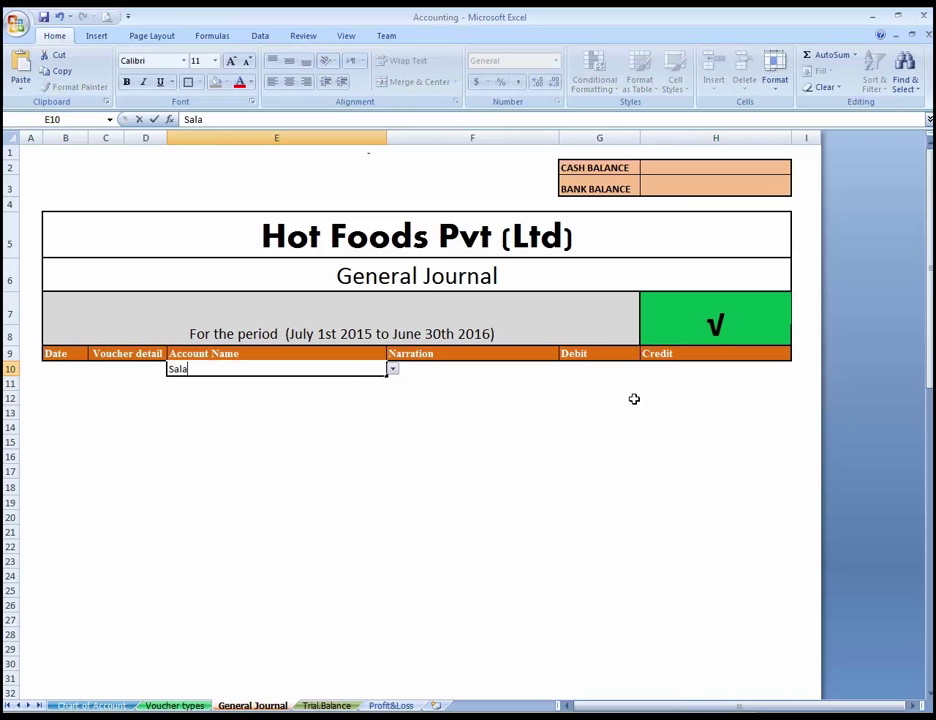
{"action": "type", "text": "ry & Wa"}
{"action": "type", "text": "ges"}
{"action": "key", "text": "Return"}
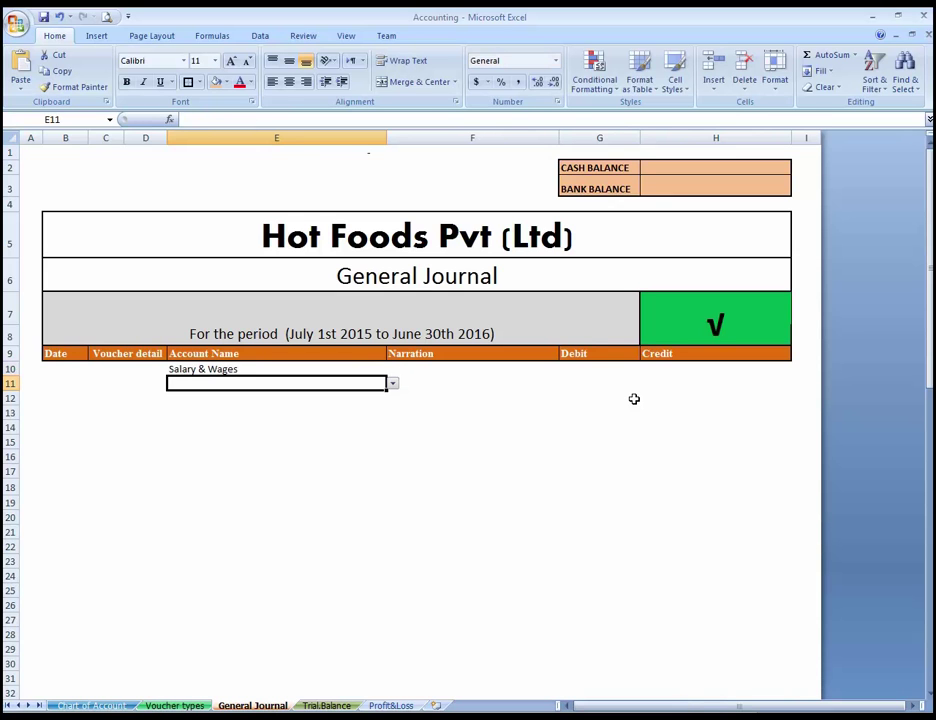
Step: Enter Cash as the second account in E11
{"action": "type", "text": "CAsh"}
{"action": "key", "text": "BackSpace"}
{"action": "key", "text": "BackSpace"}
{"action": "key", "text": "BackSpace"}
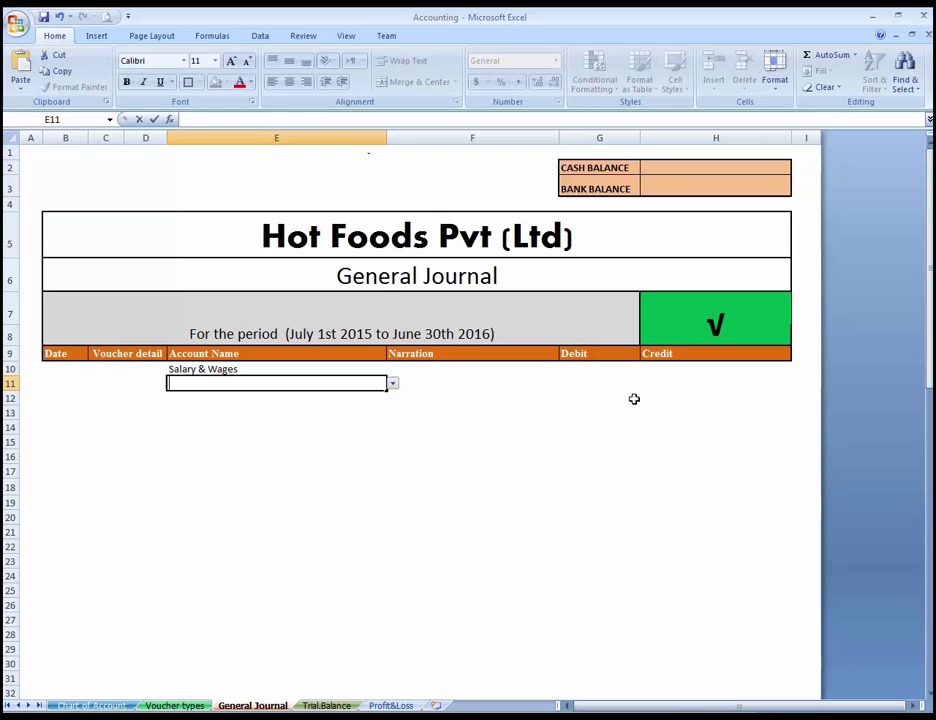
{"action": "type", "text": "CAs"}
{"action": "key", "text": "BackSpace"}
{"action": "key", "text": "BackSpace"}
{"action": "type", "text": "as"}
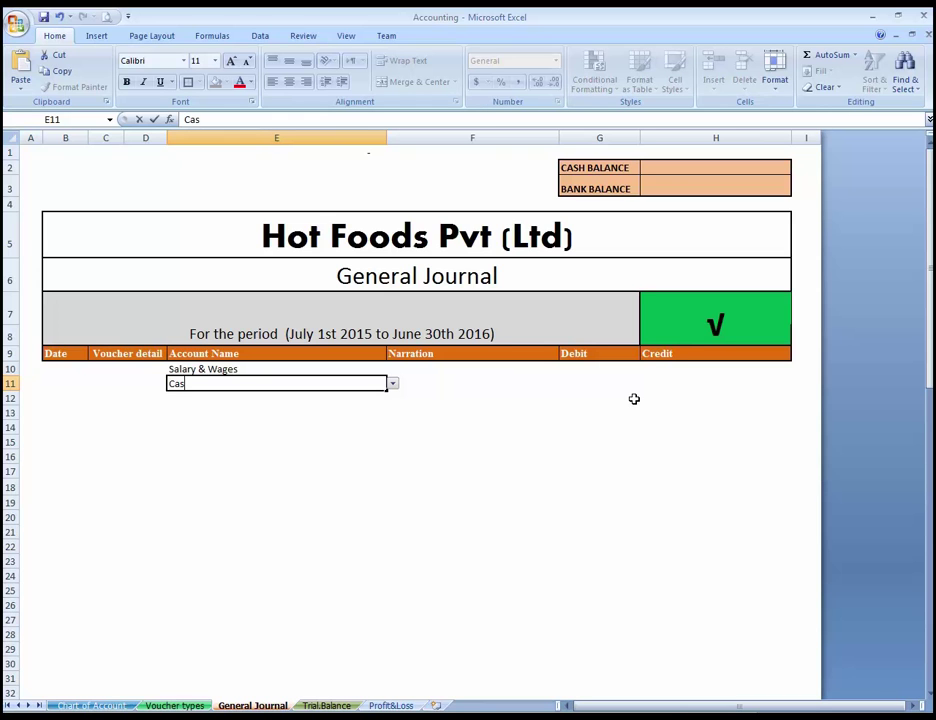
{"action": "type", "text": "h"}
{"action": "key", "text": "Return"}
Step: Enter a 12,000 debit in G10 and a 12,000 credit in H11
{"action": "key", "text": "Up"}
{"action": "key", "text": "Up"}
{"action": "key", "text": "Right"}
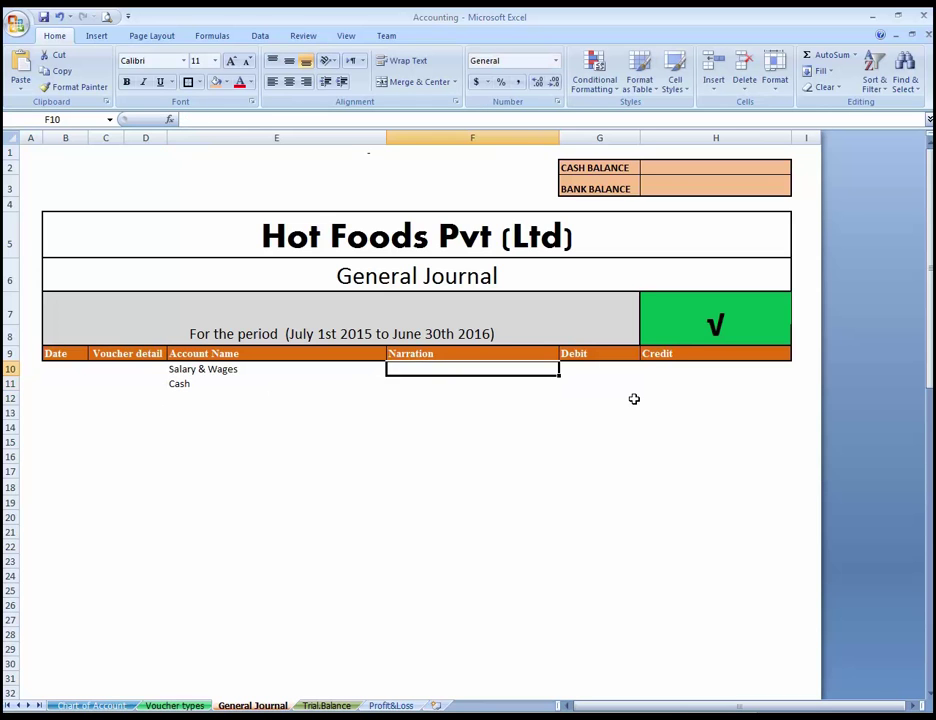
{"action": "key", "text": "Right"}
{"action": "type", "text": "12,000"}
{"action": "key", "text": "Return"}
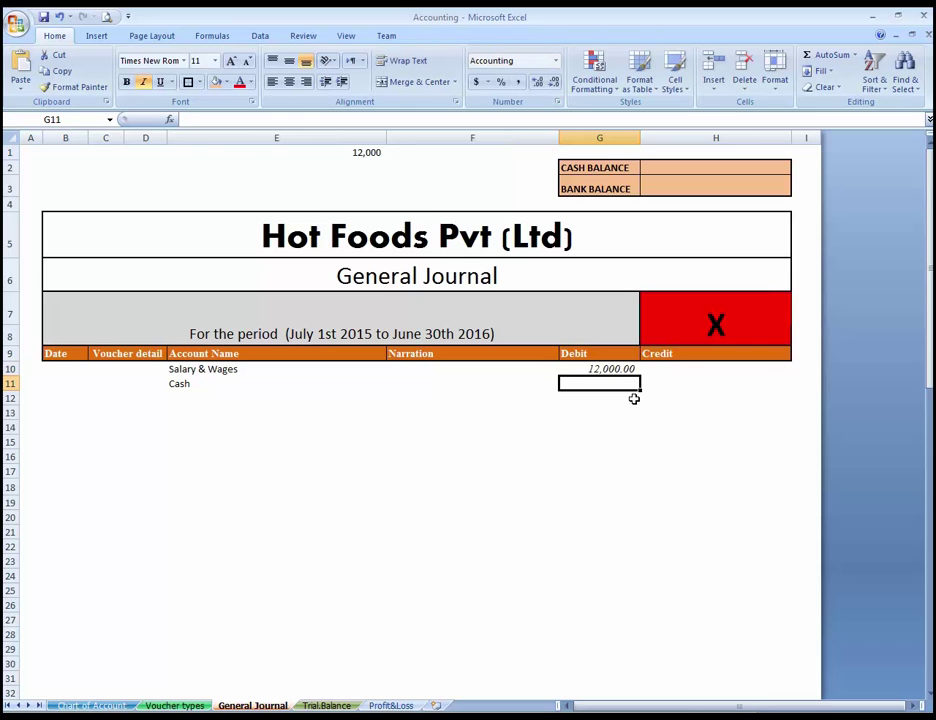
{"action": "key", "text": "Right"}
{"action": "key", "text": "Left"}
{"action": "key", "text": "Right"}
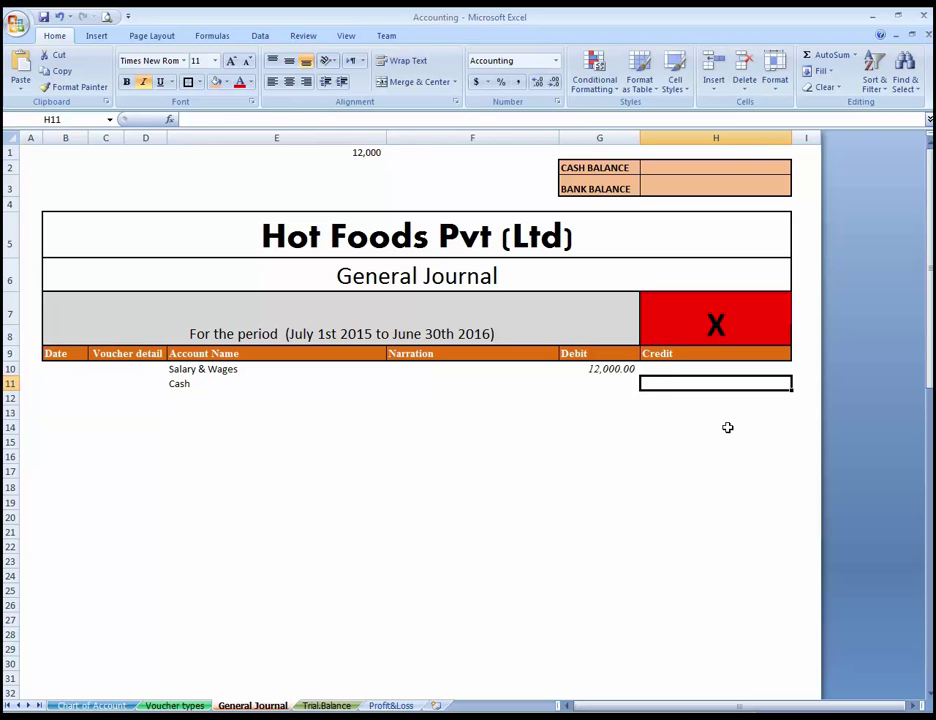
{"action": "type", "text": "12,000"}
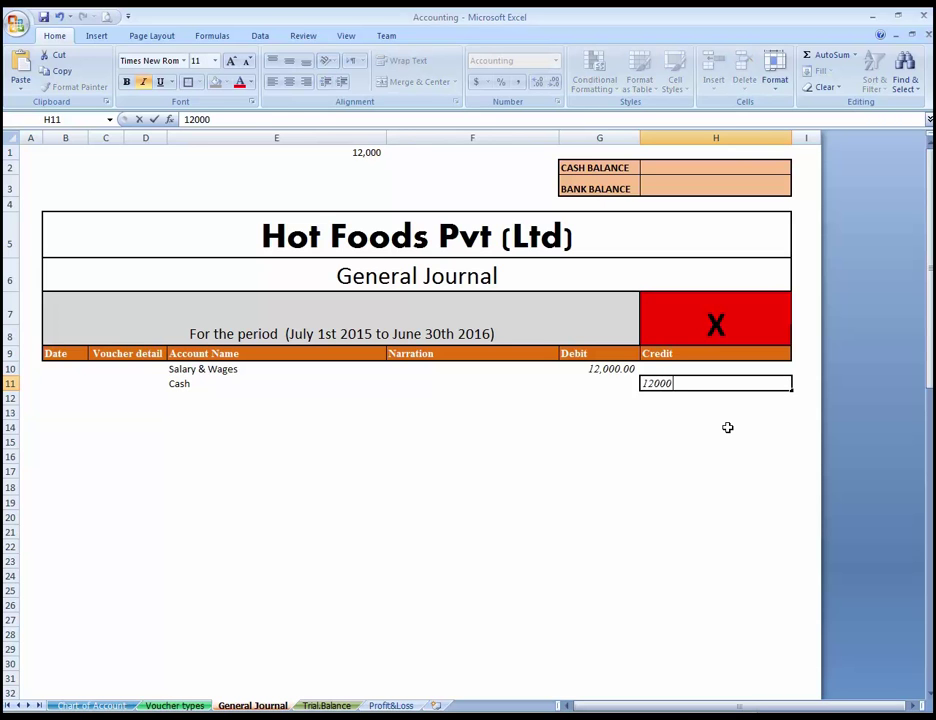
{"action": "key", "text": "Return"}
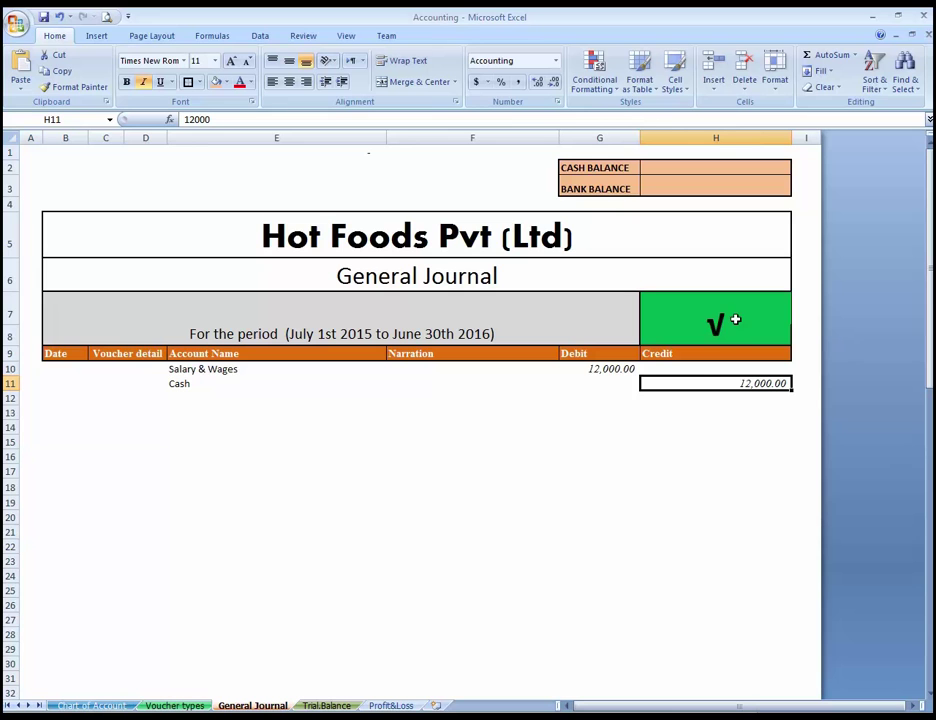
{"action": "left_click", "coordinate": [398, 706]}
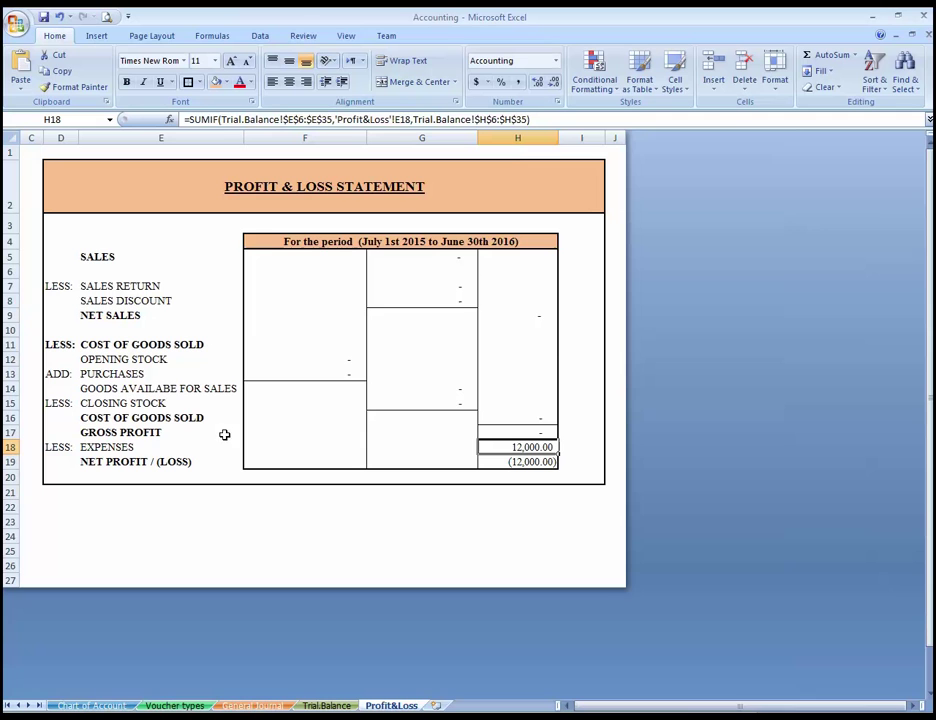
{"action": "left_click", "coordinate": [121, 447]}
{"action": "left_click", "coordinate": [530, 449]}
Step: Clear both 12,000 amounts from the journal entry in G10:H11
{"action": "left_click", "coordinate": [253, 706]}
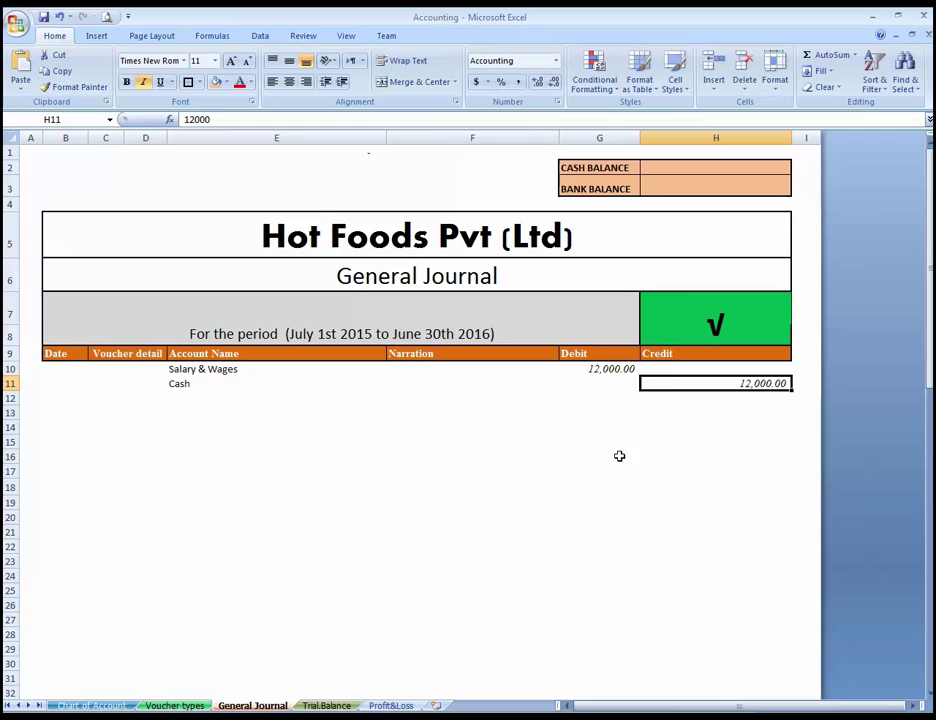
{"action": "left_click", "coordinate": [612, 370]}
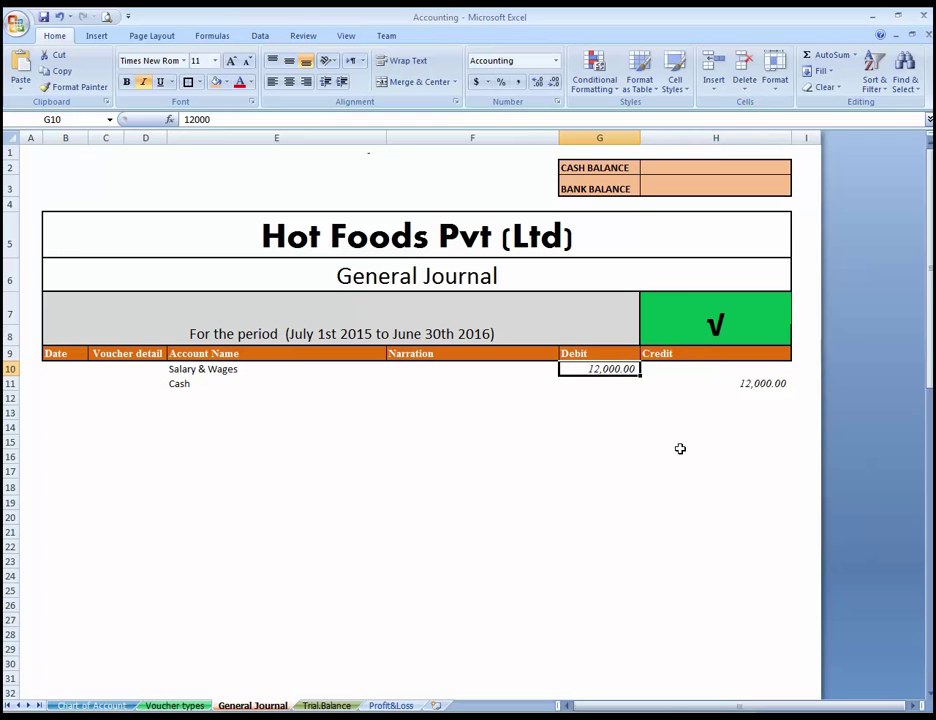
{"action": "key", "text": "Down"}
{"action": "key", "text": "Up"}
{"action": "key", "text": "shift+Right"}
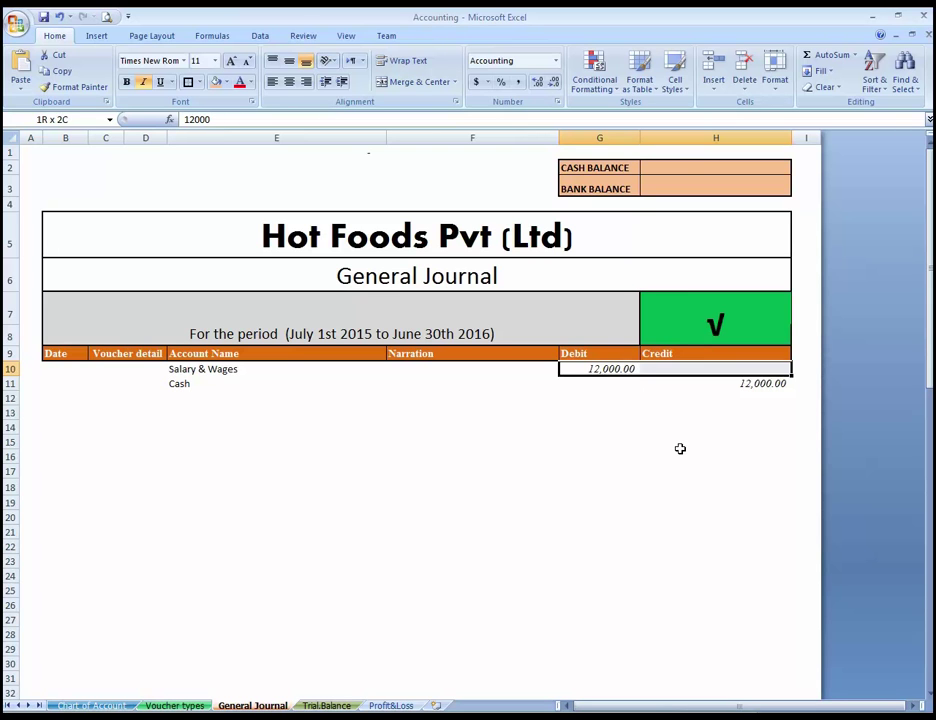
{"action": "key", "text": "shift+Down"}
{"action": "key", "text": "Delete"}
Step: Enter a 12,000 credit on Salary & Wages in H10
{"action": "key", "text": "Right"}
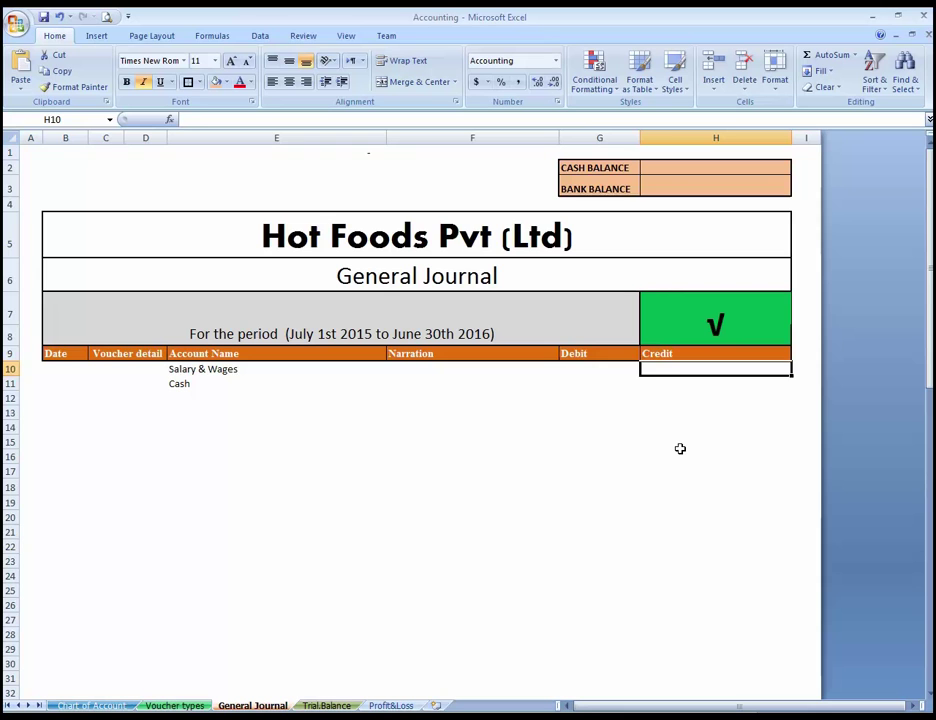
{"action": "key", "text": "Left"}
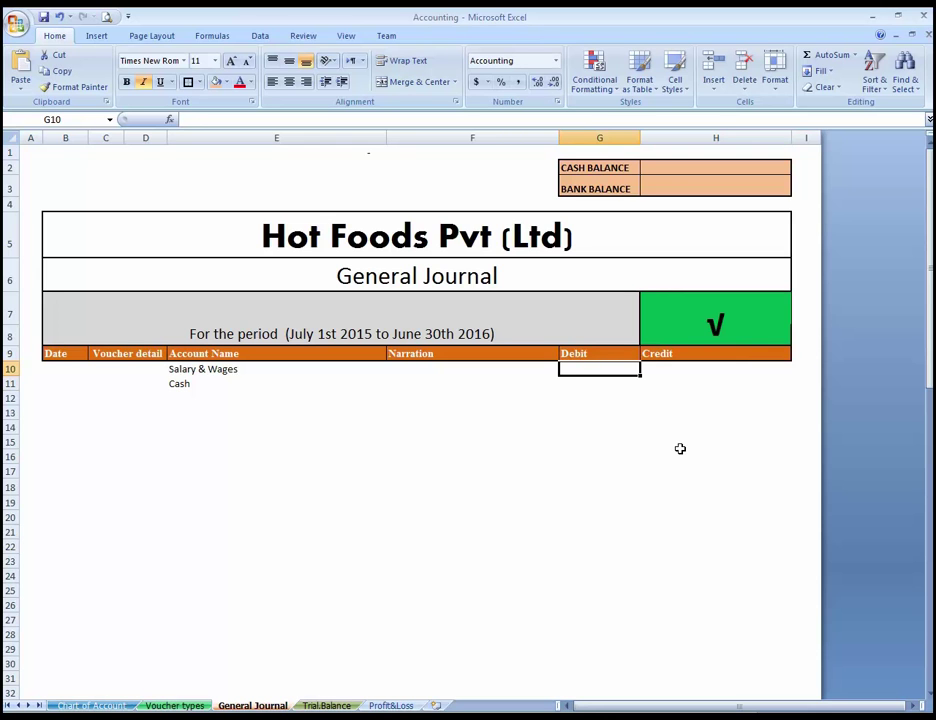
{"action": "key", "text": "Right"}
{"action": "type", "text": "1"}
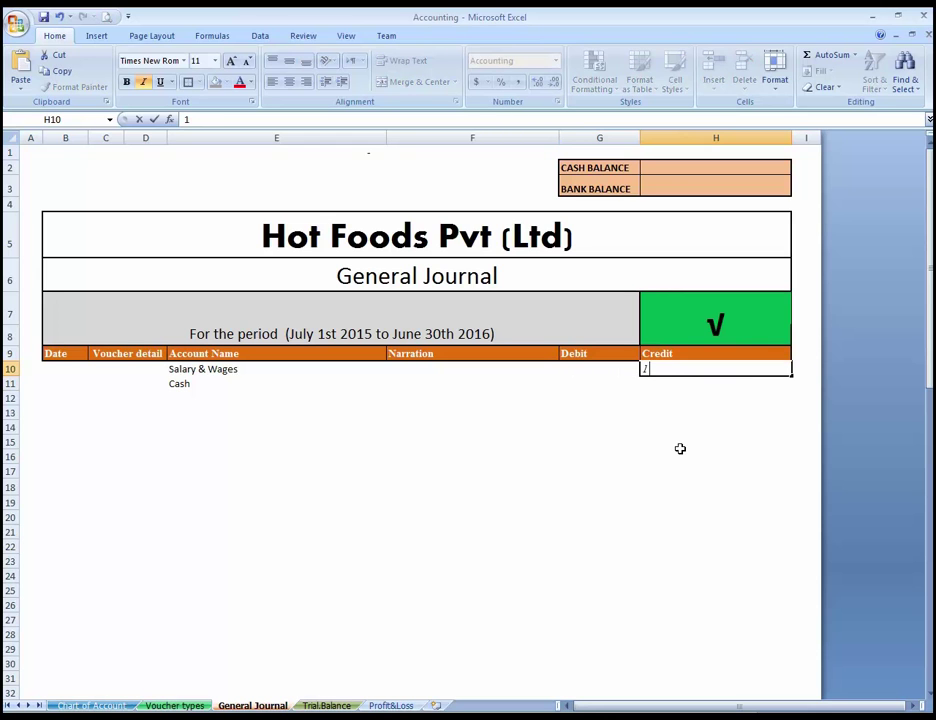
{"action": "type", "text": "2,000"}
{"action": "key", "text": "Return"}
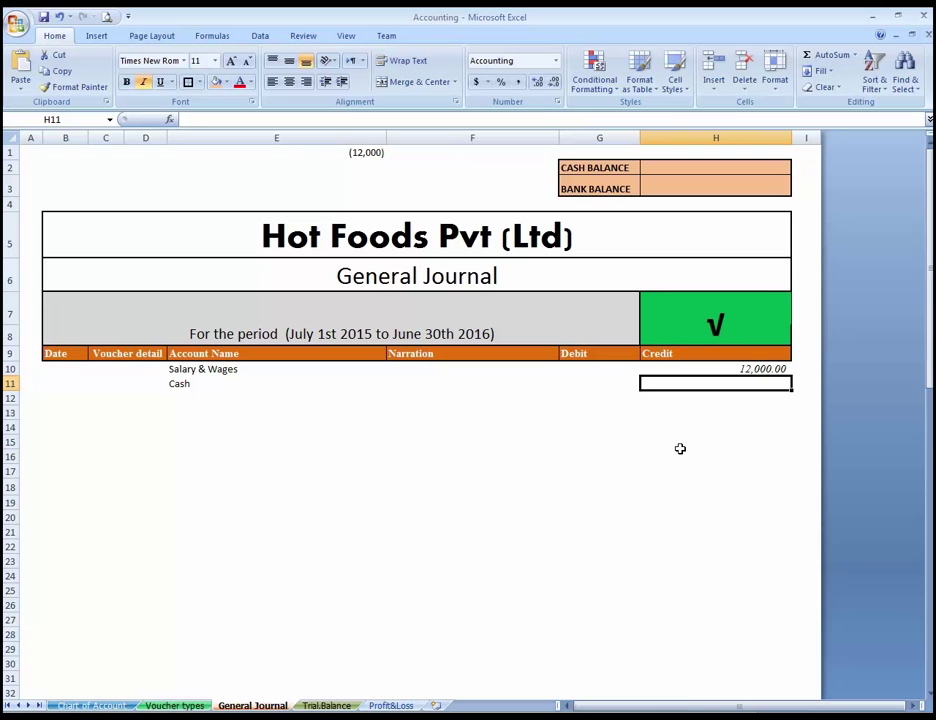
Step: Inspect the E1 difference and H7 balance check, then edit the H7 formula
{"action": "left_click", "coordinate": [700, 318]}
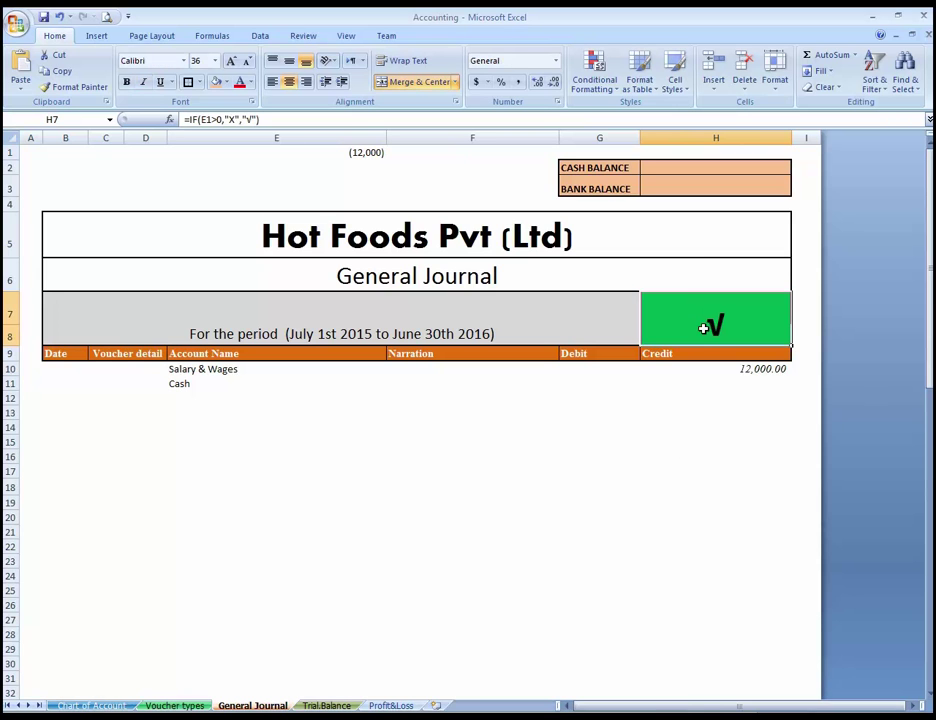
{"action": "left_click", "coordinate": [732, 377]}
{"action": "left_click", "coordinate": [373, 154]}
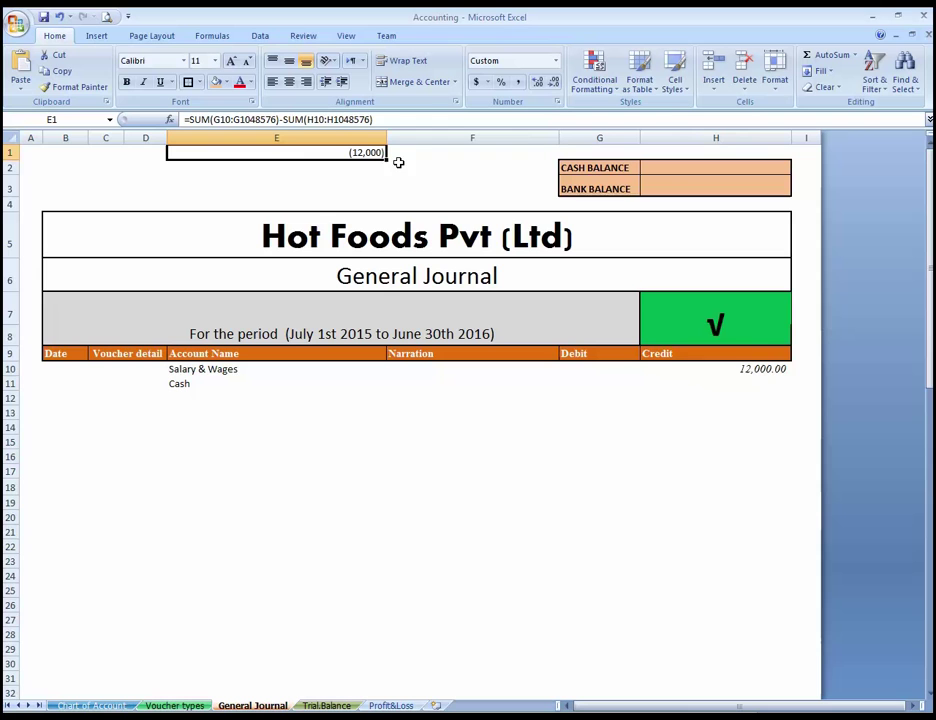
{"action": "left_click", "coordinate": [758, 371]}
{"action": "key", "text": "Up"}
{"action": "key", "text": "Up"}
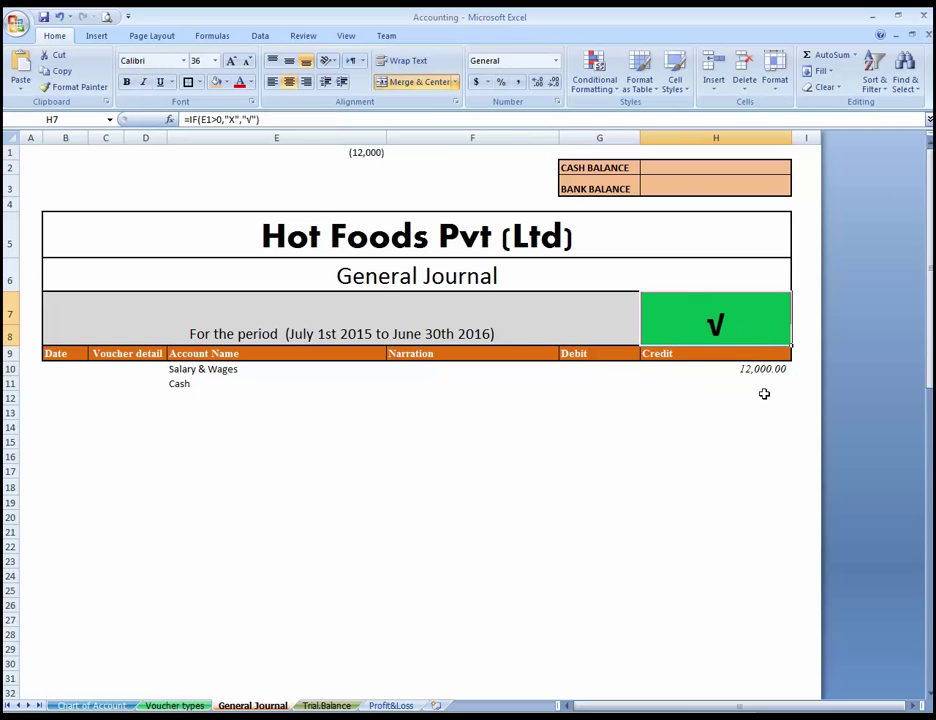
{"action": "key", "text": "Down"}
{"action": "key", "text": "Up"}
{"action": "key", "text": "F2"}
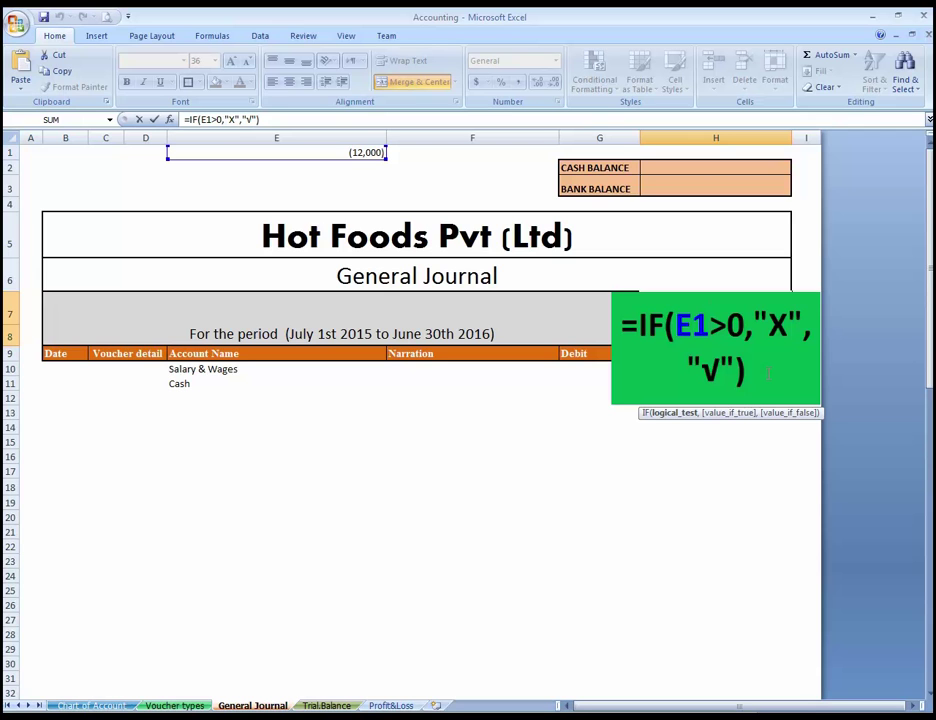
Step: Change the balance check condition to E1<>0 so any nonzero difference shows X
{"action": "type", "text": "<"}
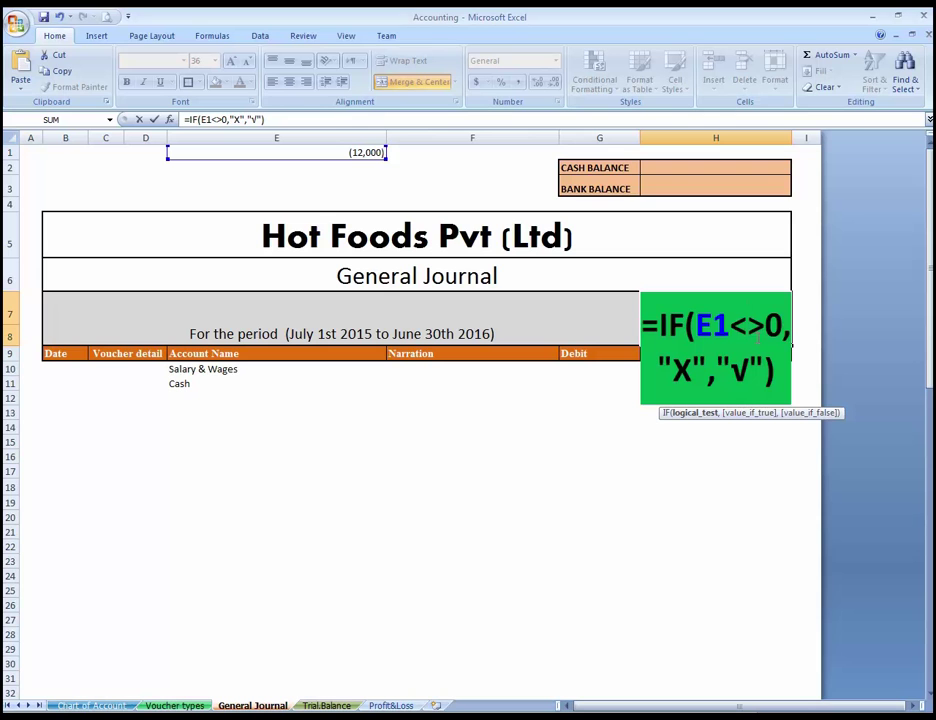
Step: Commit the revised balance check, then test and clear a 1,200 Salary & Wages debit
{"action": "key", "text": "Return"}
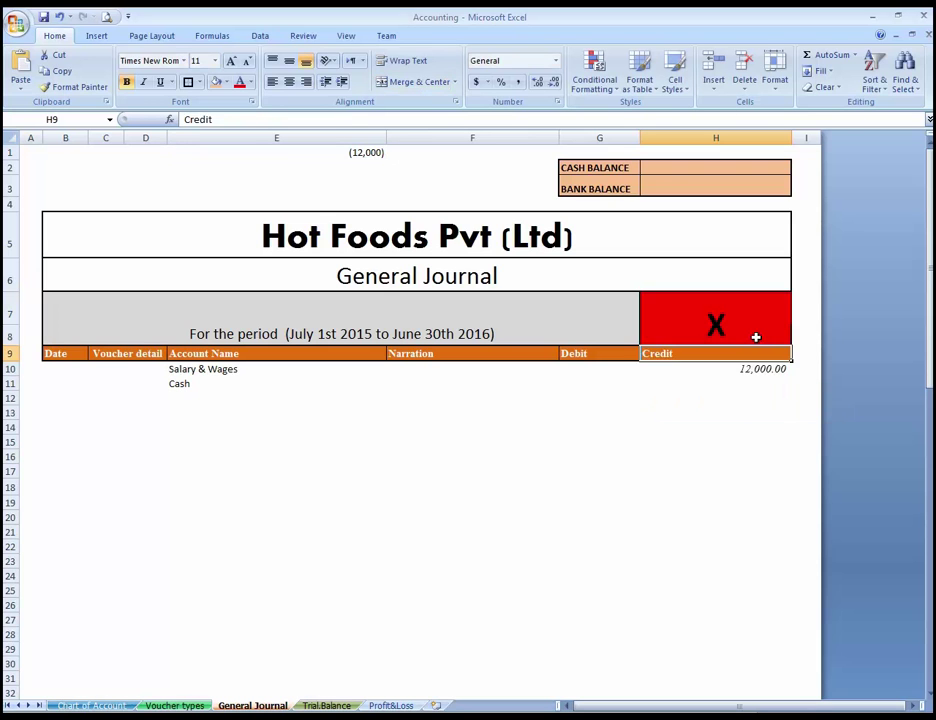
{"action": "key", "text": "Up"}
{"action": "key", "text": "Down"}
{"action": "key", "text": "Down"}
{"action": "key", "text": "Delete"}
{"action": "key", "text": "Left"}
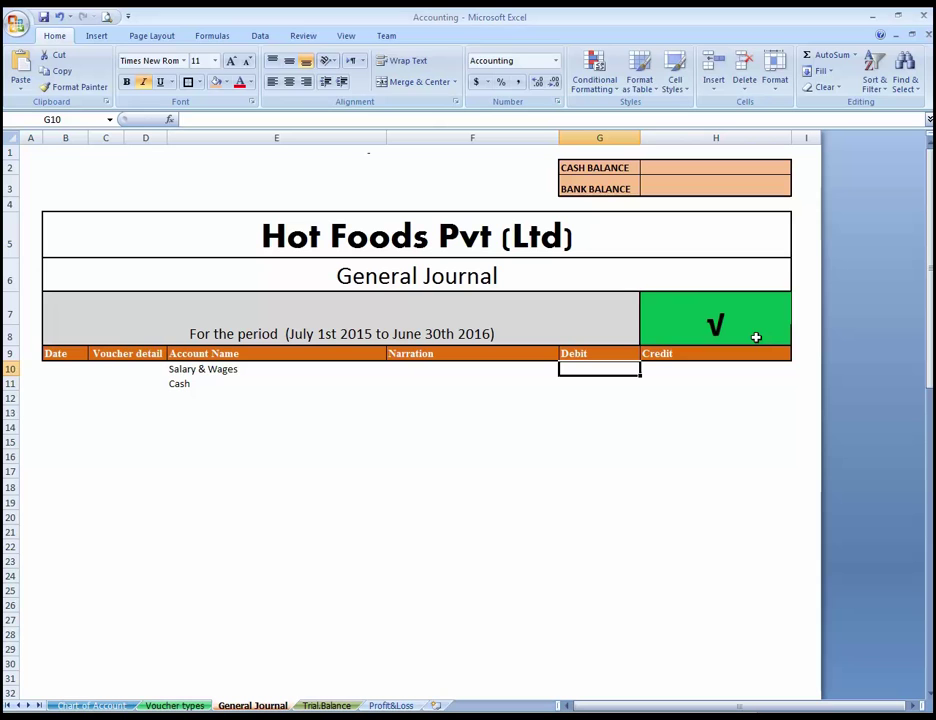
{"action": "type", "text": "1,200"}
{"action": "key", "text": "Return"}
{"action": "key", "text": "Up"}
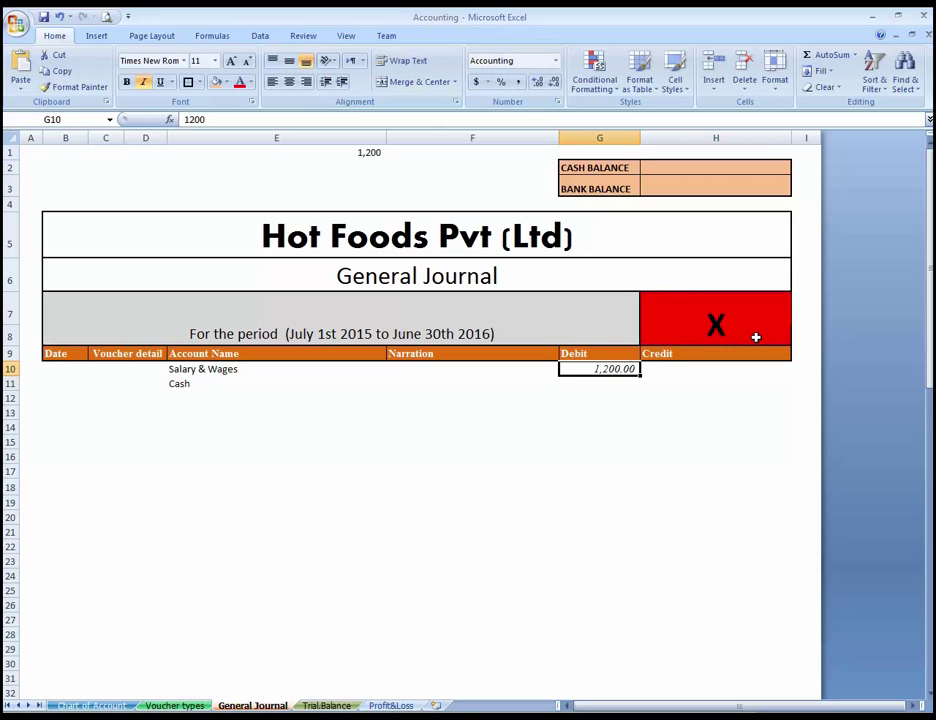
{"action": "key", "text": "Right"}
{"action": "key", "text": "Left"}
{"action": "key", "text": "Delete"}
{"action": "key", "text": "Right"}
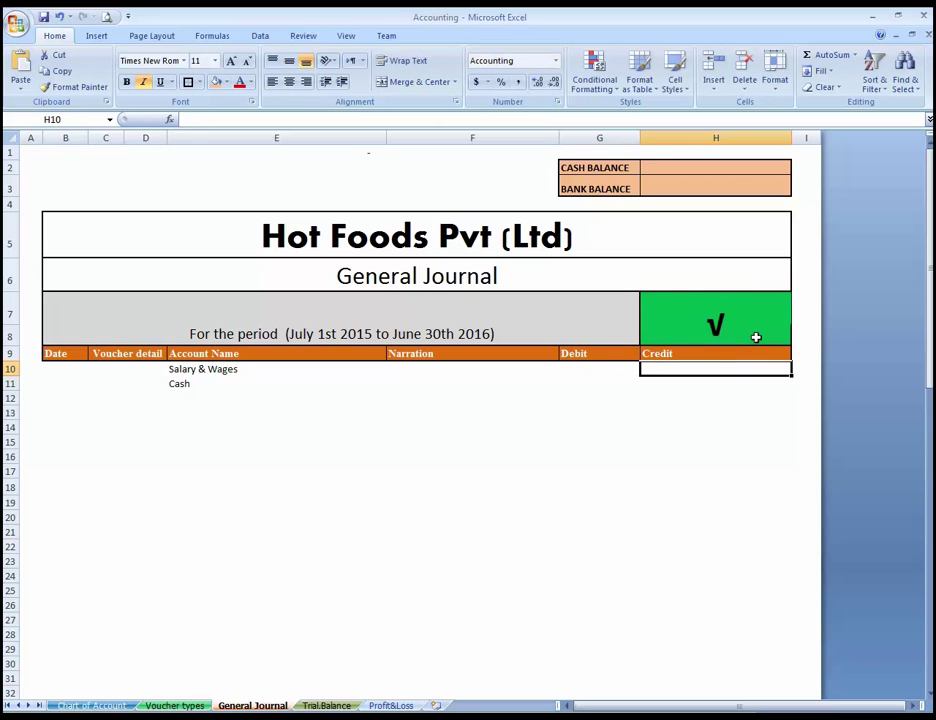
Step: Test a 12,000 credit on Salary & Wages, then clear it
{"action": "type", "text": "12000"}
{"action": "key", "text": "Return"}
{"action": "key", "text": "Up"}
{"action": "key", "text": "Delete"}
Step: Enter a test entry debiting Salary & Wages and crediting Cash 12,000
{"action": "key", "text": "Left"}
{"action": "type", "text": "120"}
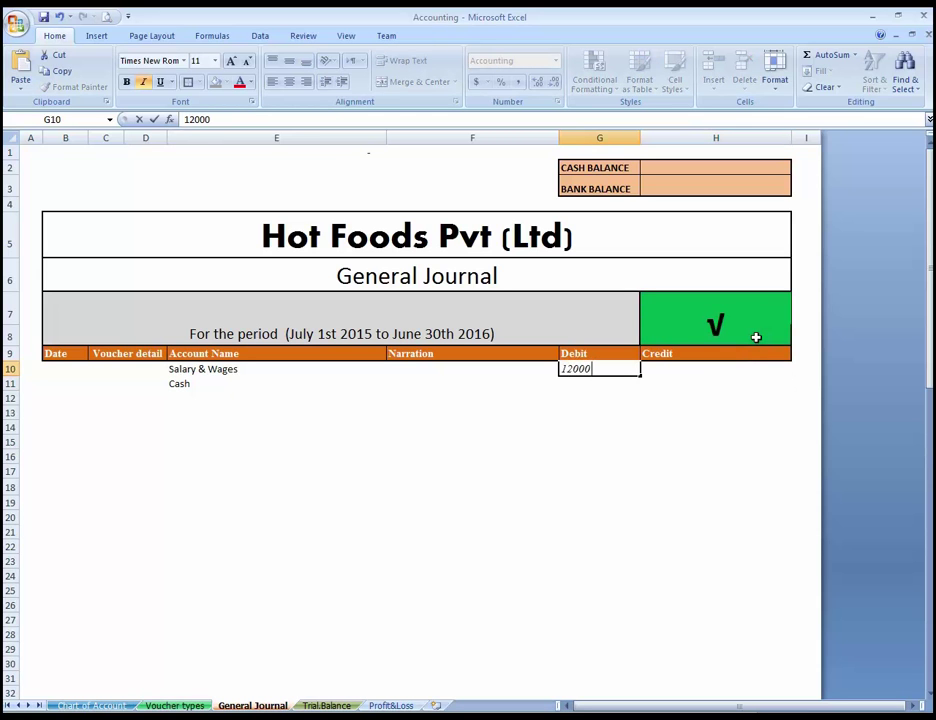
{"action": "key", "text": "Return"}
{"action": "key", "text": "Right"}
{"action": "type", "text": "2"}
{"action": "key", "text": "BackSpace"}
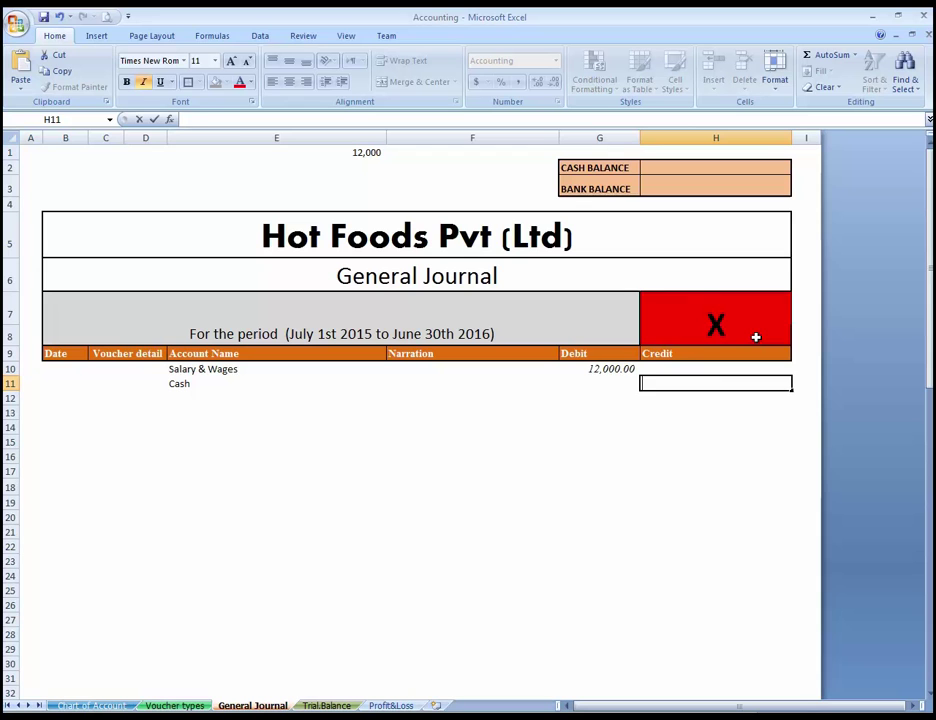
{"action": "type", "text": "12000"}
{"action": "key", "text": "Return"}
Step: Clear the entry's amounts and account names, then view the zeroed Profit&Loss sheet
{"action": "key", "text": "Up"}
{"action": "key", "text": "Up"}
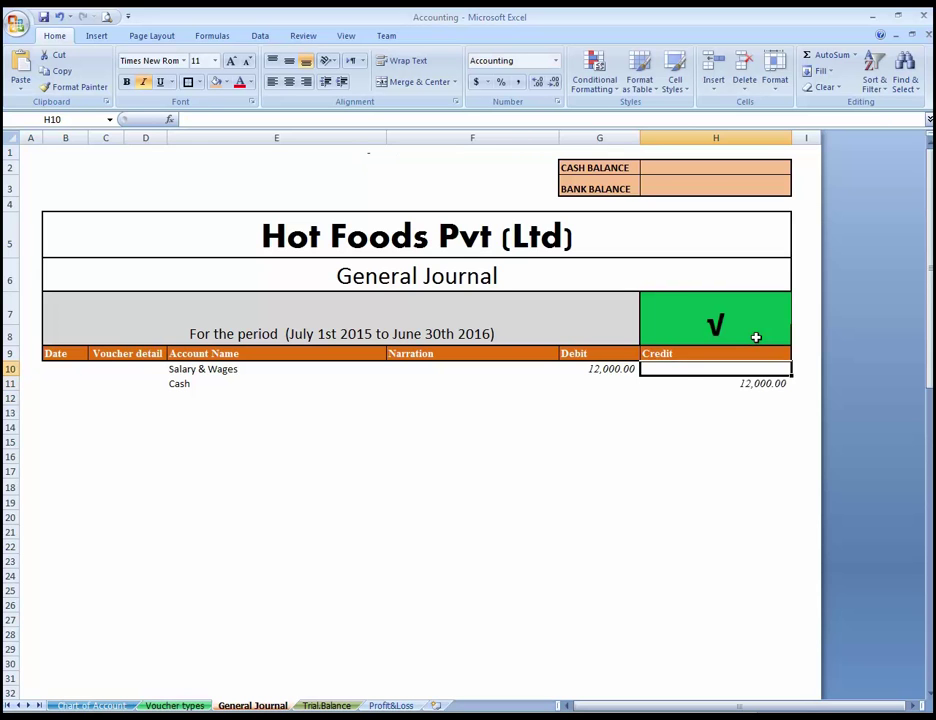
{"action": "key", "text": "Left"}
{"action": "key", "text": "shift+Right"}
{"action": "key", "text": "shift+Down"}
{"action": "key", "text": "Delete"}
{"action": "key", "text": "Left"}
{"action": "key", "text": "Left"}
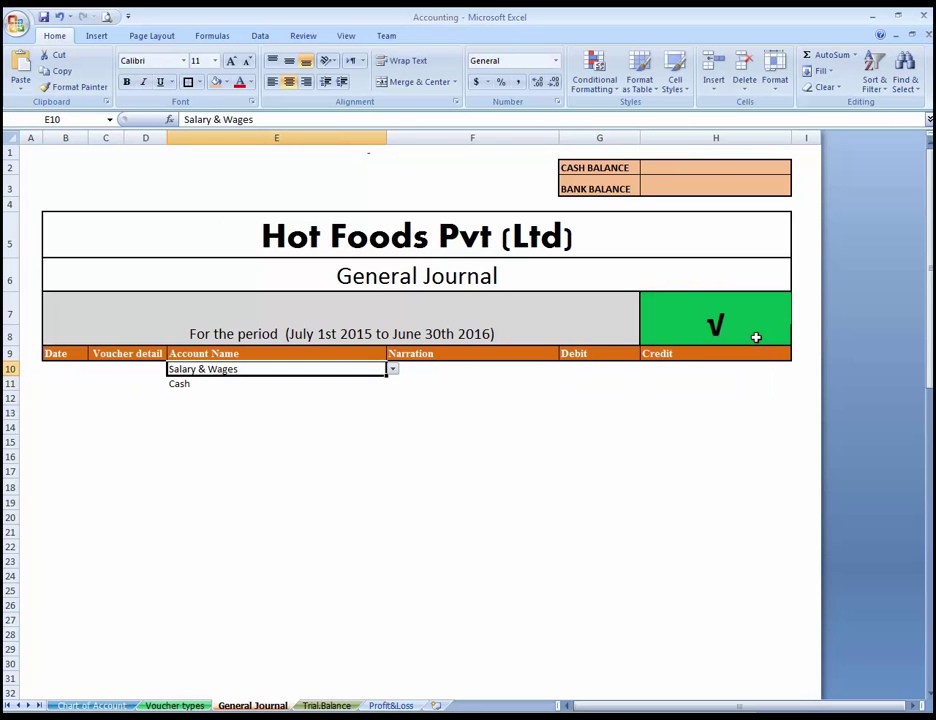
{"action": "key", "text": "shift+Down"}
{"action": "key", "text": "Delete"}
{"action": "key", "text": "ctrl+Page_Down"}
{"action": "key", "text": "ctrl+Page_Down"}
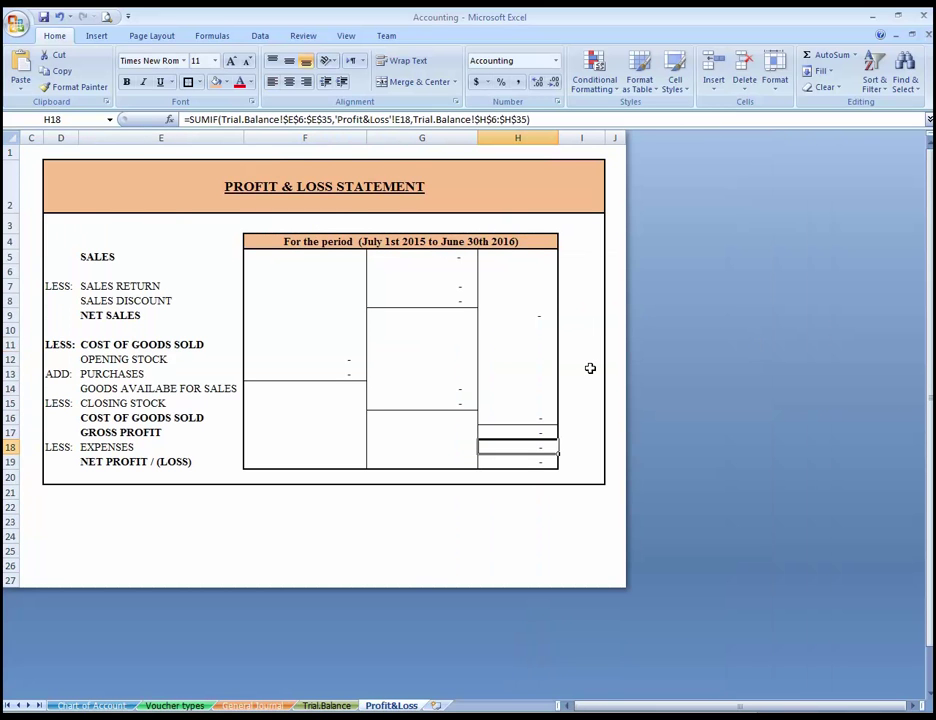
{"action": "left_click", "coordinate": [590, 299]}
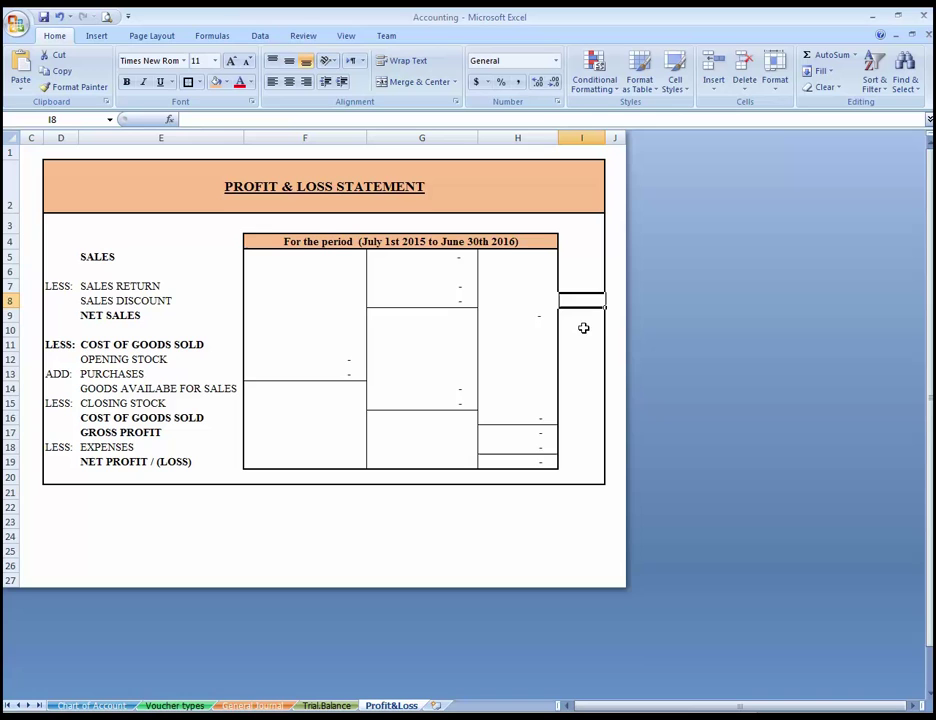